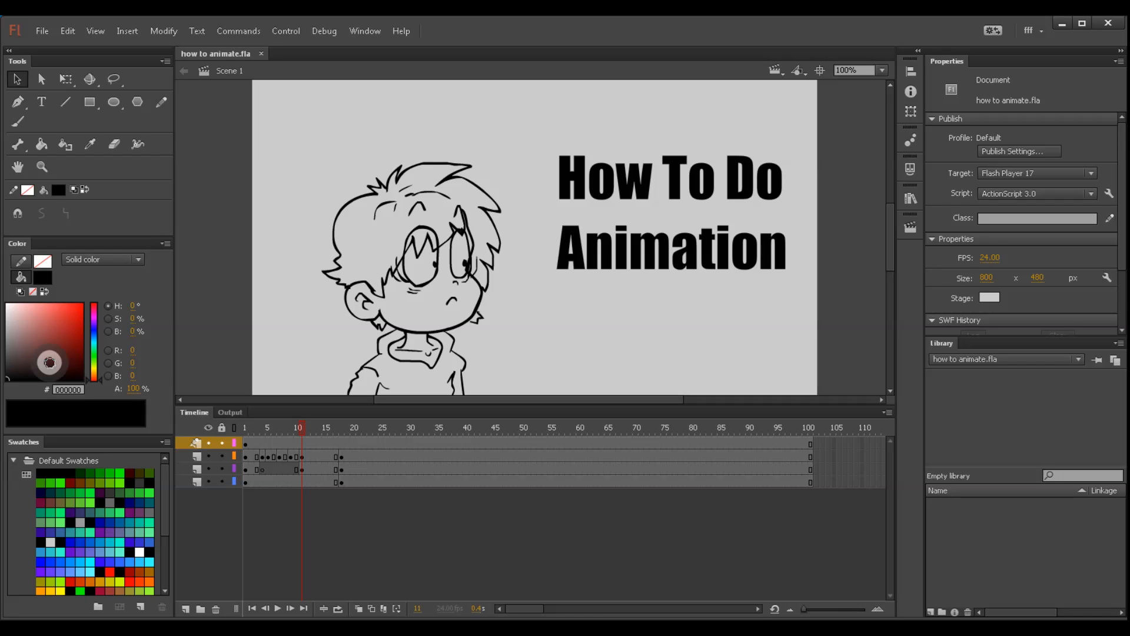
Step: Hand-letter "Part two!" in red (FF0000) below the "How To Do Animation" title with the Brush tool
drag(44, 361, 128, 294)
key(b)
mouse_move(573, 288)
mouse_down()
mouse_move(577, 339)
mouse_move(587, 331)
mouse_up()
mouse_move(596, 291)
mouse_down()
mouse_move(606, 321)
mouse_move(604, 312)
mouse_up()
mouse_move(610, 299)
mouse_down()
mouse_move(612, 316)
mouse_move(627, 298)
mouse_up()
mouse_move(631, 288)
mouse_down()
mouse_move(676, 305)
mouse_move(680, 323)
mouse_up()
drag(668, 301, 695, 297)
mouse_move(695, 303)
mouse_down()
mouse_move(757, 315)
mouse_move(750, 307)
mouse_up()
drag(794, 268, 775, 312)
click(767, 323)
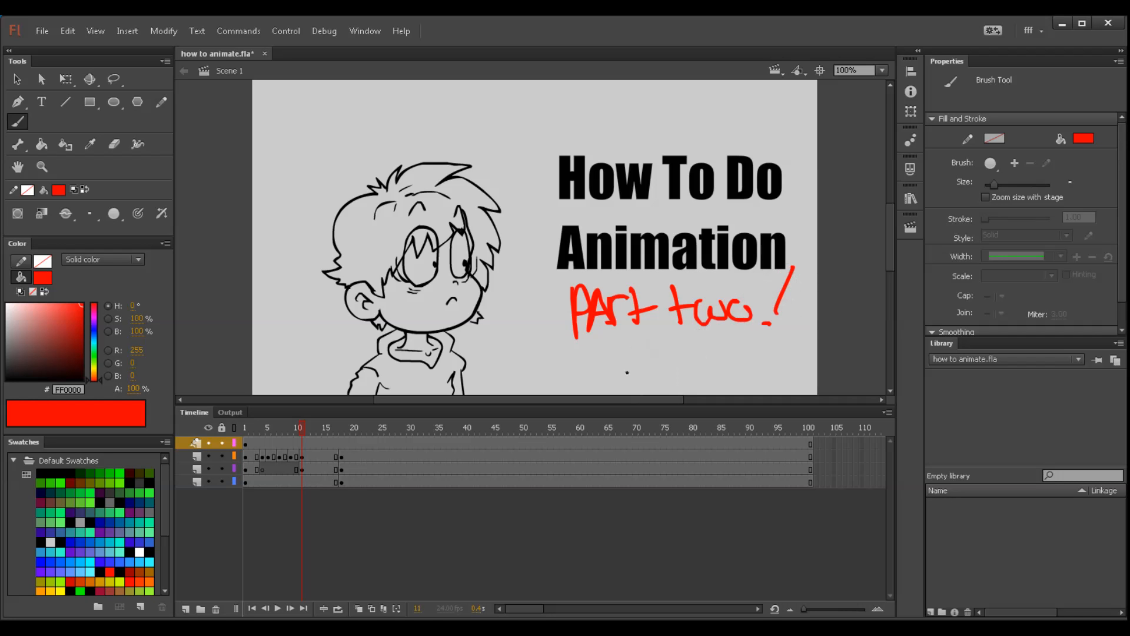
Step: Undo the red lettering and remove the "How To Do Animation" title from the stage
mouse_move(628, 359)
mouse_down()
mouse_move(631, 341)
mouse_move(646, 361)
mouse_move(682, 354)
mouse_move(666, 360)
mouse_up()
key(ctrl+z)
key(ctrl+z)
key(ctrl+z)
key(ctrl+z)
key(ctrl+z)
key(ctrl+z)
key(ctrl+z)
key(ctrl+z)
key(ctrl+z)
key(ctrl+z)
key(ctrl+z)
key(ctrl+z)
key(ctrl+z)
key(ctrl+z)
key(ctrl+z)
key(ctrl+z)
key(ctrl+z)
key(ctrl+z)
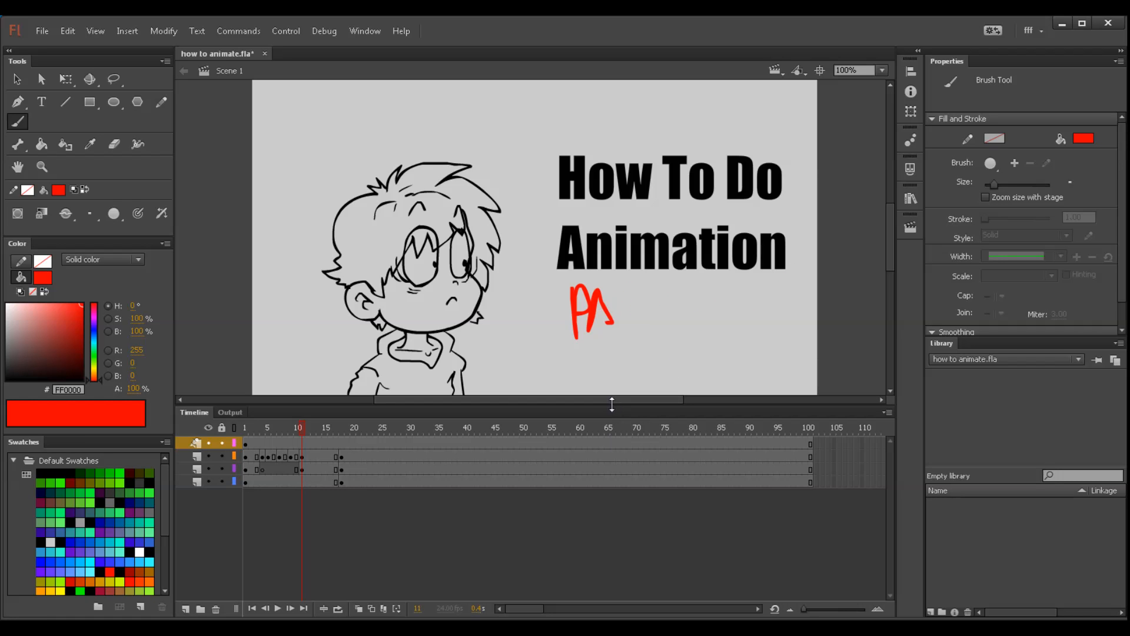
key(ctrl+z)
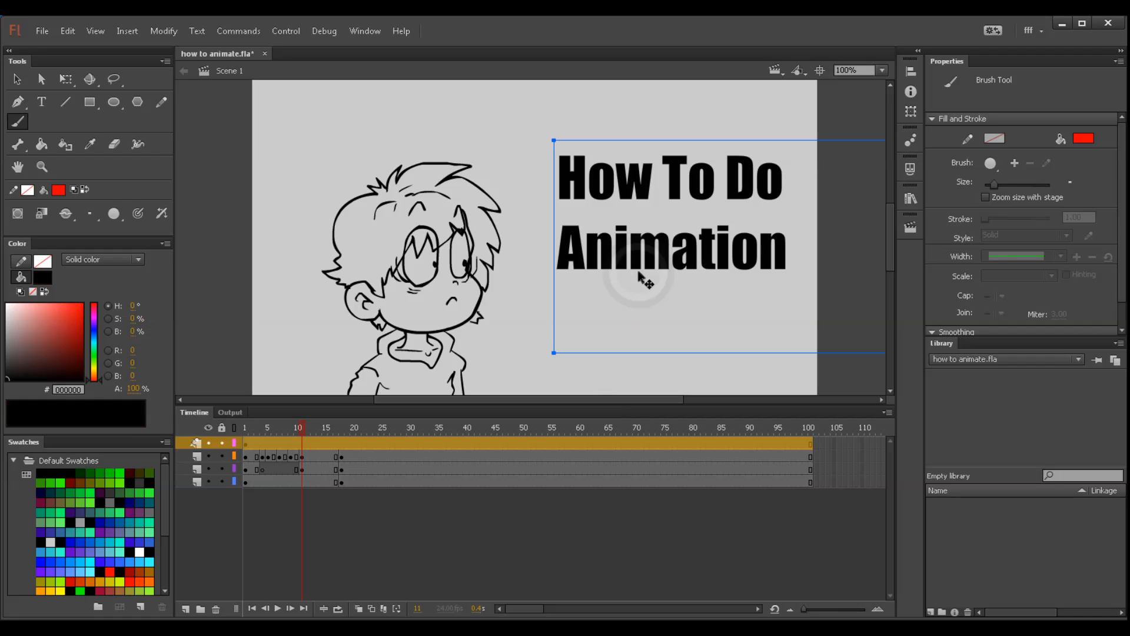
key(ctrl+z)
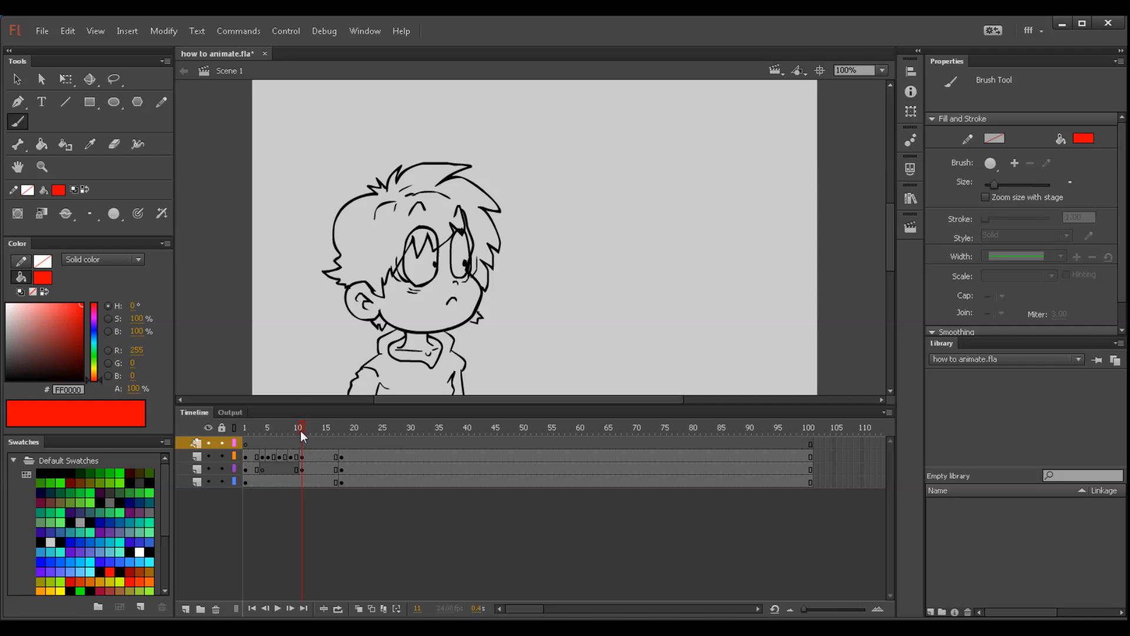
Step: Scrub the timeline back to frame 1 to review the character's opening pose
mouse_move(300, 430)
mouse_down()
mouse_move(240, 434)
mouse_move(305, 437)
mouse_move(256, 438)
mouse_move(299, 431)
mouse_move(232, 422)
mouse_move(314, 427)
mouse_move(228, 433)
mouse_move(310, 429)
mouse_up()
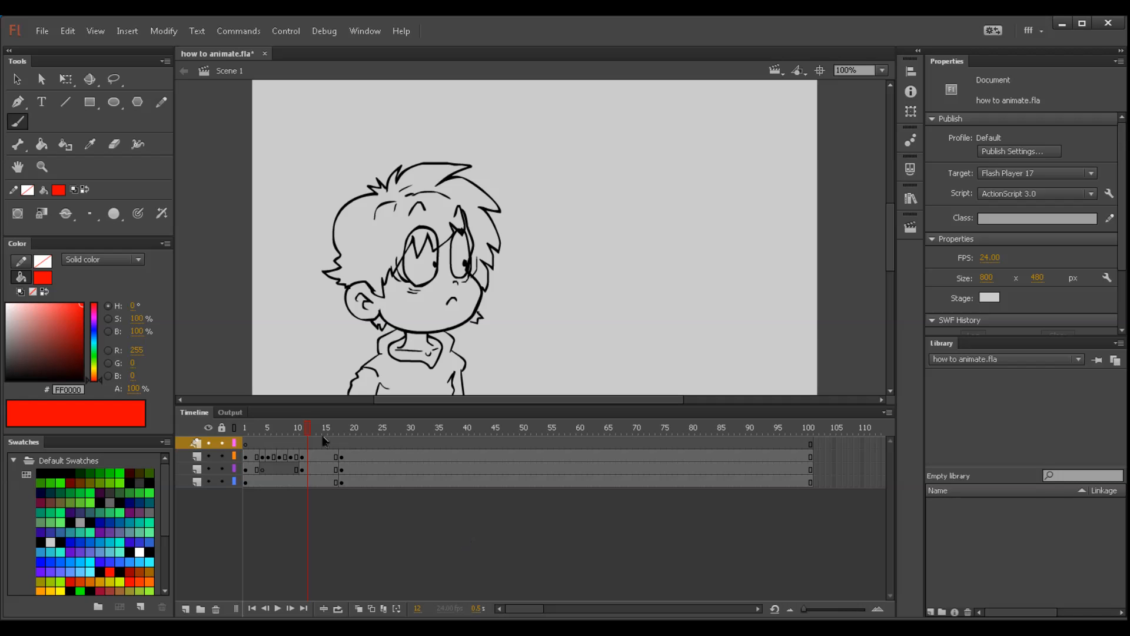
drag(311, 425, 232, 426)
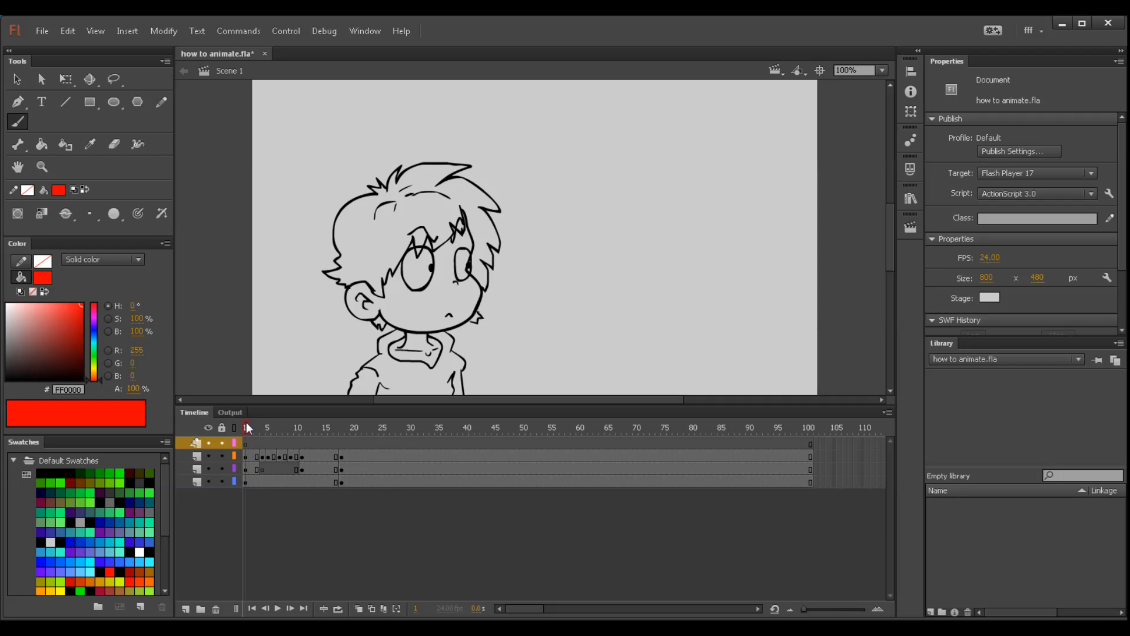
mouse_move(250, 423)
mouse_down()
mouse_move(331, 419)
mouse_move(231, 422)
mouse_up()
mouse_move(605, 238)
mouse_down()
mouse_move(663, 300)
mouse_move(682, 240)
mouse_move(728, 234)
mouse_up()
key(ctrl+z)
key(ctrl+z)
Step: Scrub forward from frame 1 to frame 31 and back to frame 22 to review the head turn
click(239, 433)
mouse_move(264, 434)
mouse_down()
mouse_move(341, 439)
mouse_move(225, 446)
mouse_move(414, 433)
mouse_up()
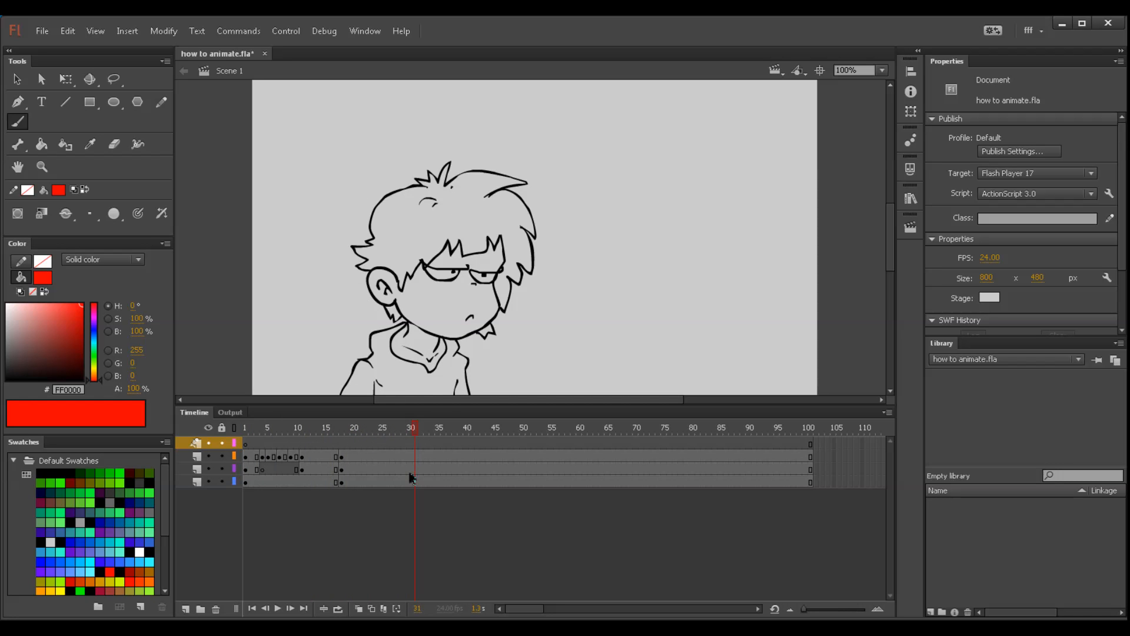
click(387, 431)
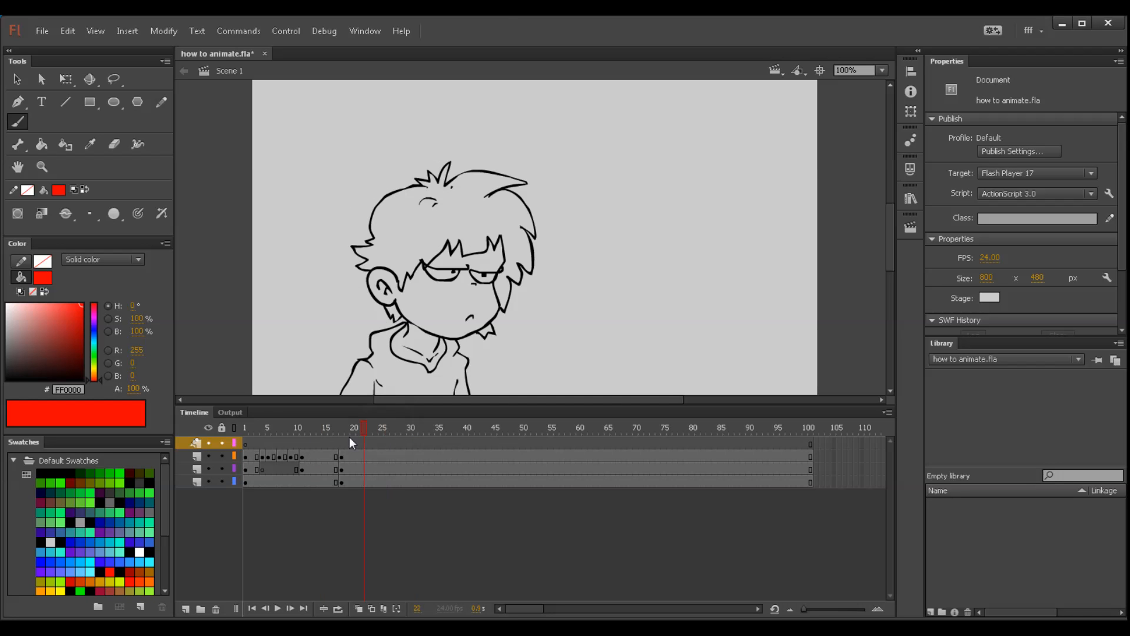
Step: Try sketching a red arm and hand shape over the character's face at frame 23
mouse_move(358, 429)
mouse_down()
mouse_move(274, 426)
mouse_move(370, 429)
mouse_up()
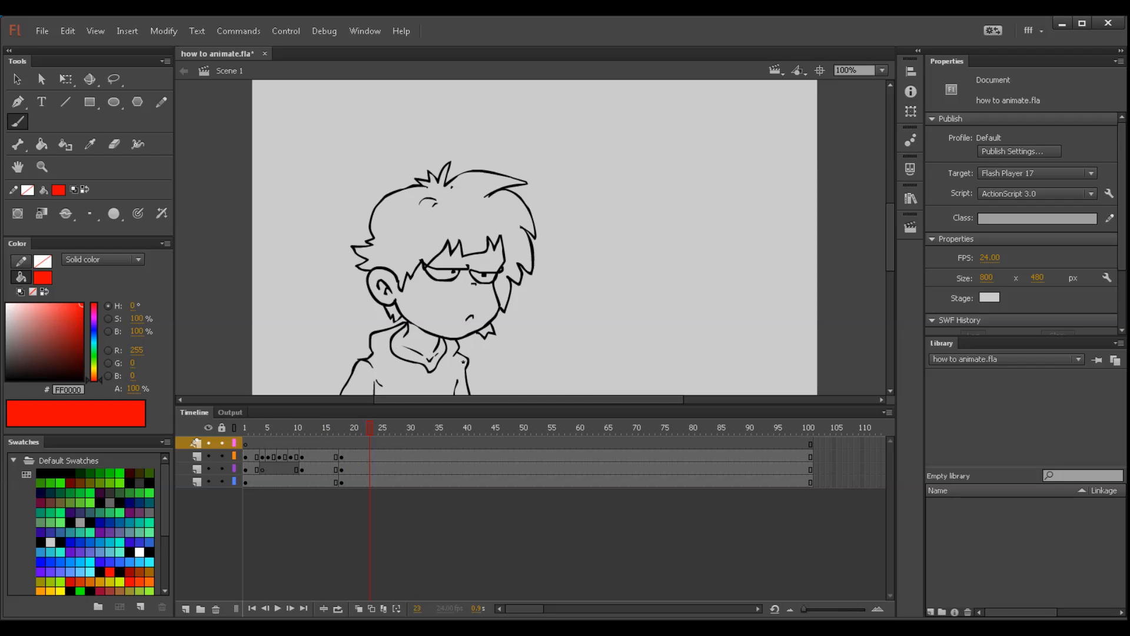
mouse_move(515, 368)
mouse_down()
mouse_move(484, 300)
mouse_move(513, 306)
mouse_move(489, 268)
mouse_up()
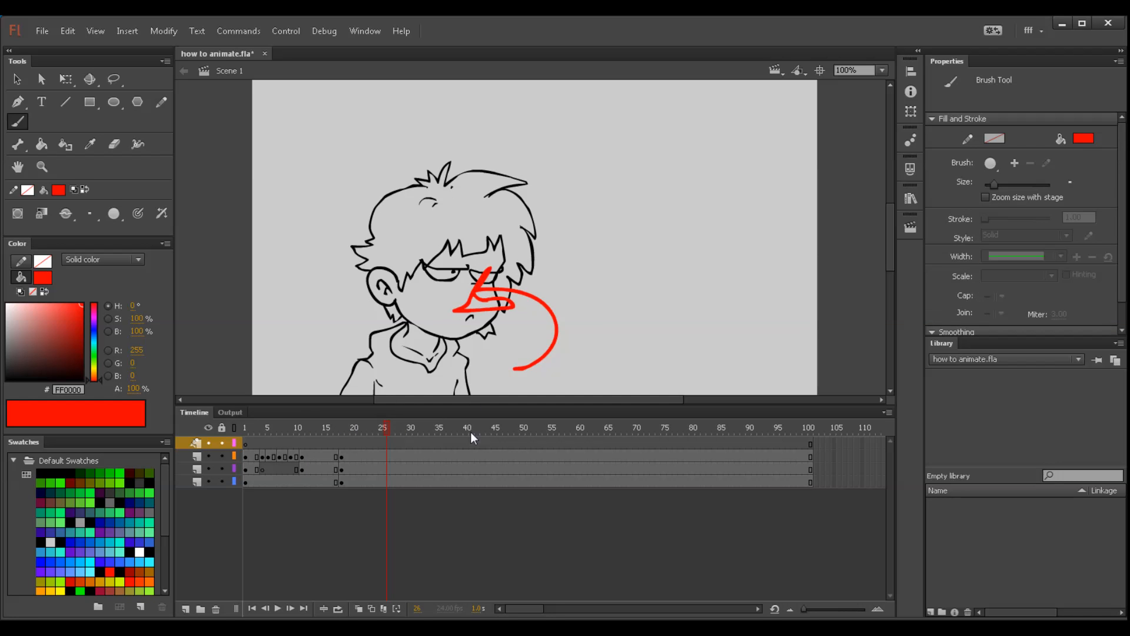
key(ctrl+z)
Step: Insert blank keyframes at frame 28 on the three character layers
mouse_move(377, 428)
mouse_down()
mouse_move(343, 430)
mouse_move(379, 407)
mouse_move(297, 433)
mouse_move(377, 426)
mouse_move(354, 434)
mouse_move(400, 437)
mouse_move(400, 474)
mouse_up()
click(376, 455)
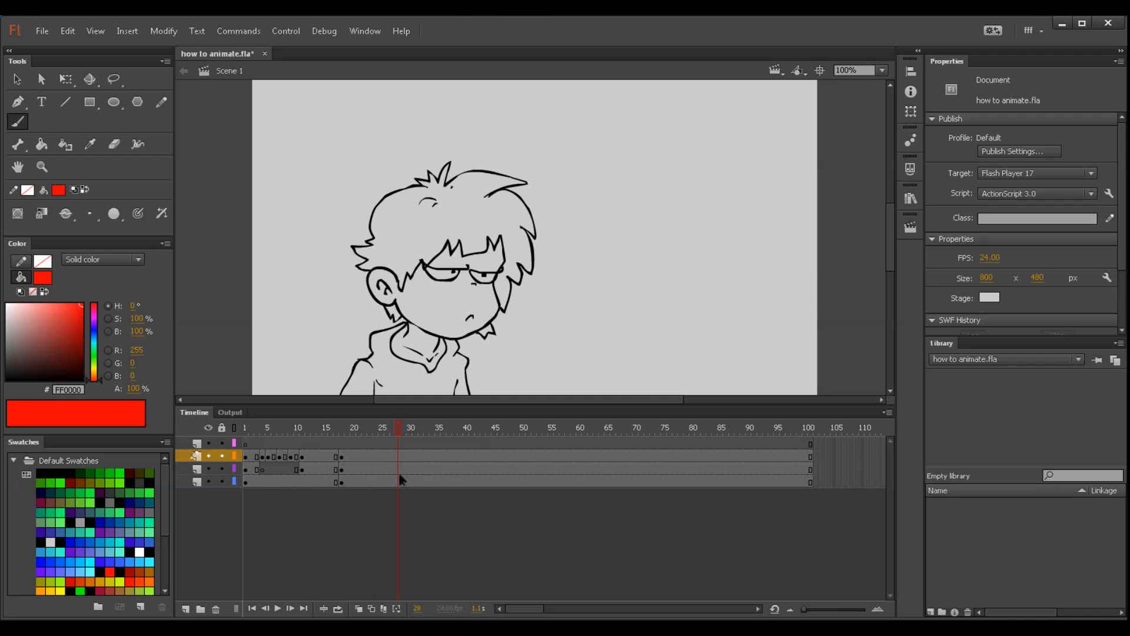
key(F7)
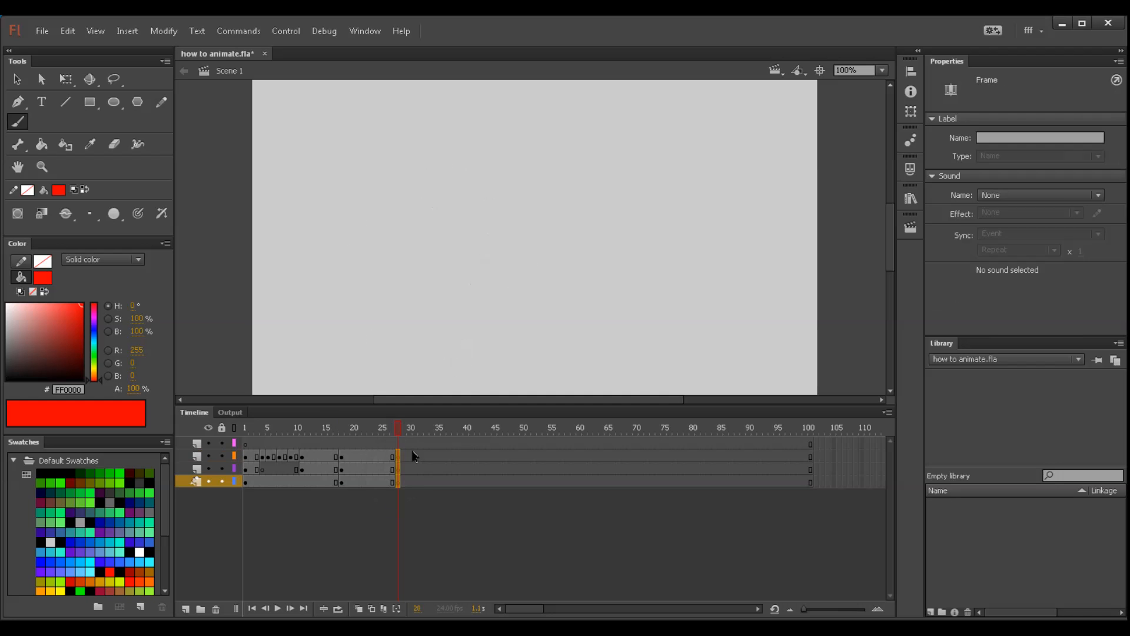
Step: Scrub between the angry pose around frame 19 and the blank keyframes at frame 28
drag(399, 433, 366, 431)
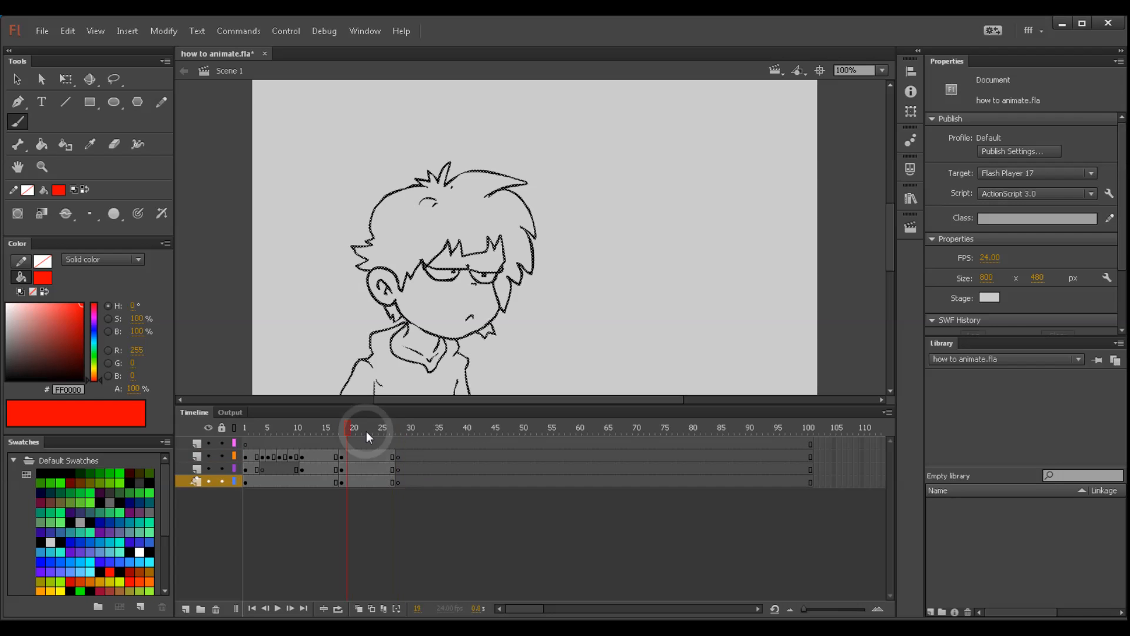
click(398, 457)
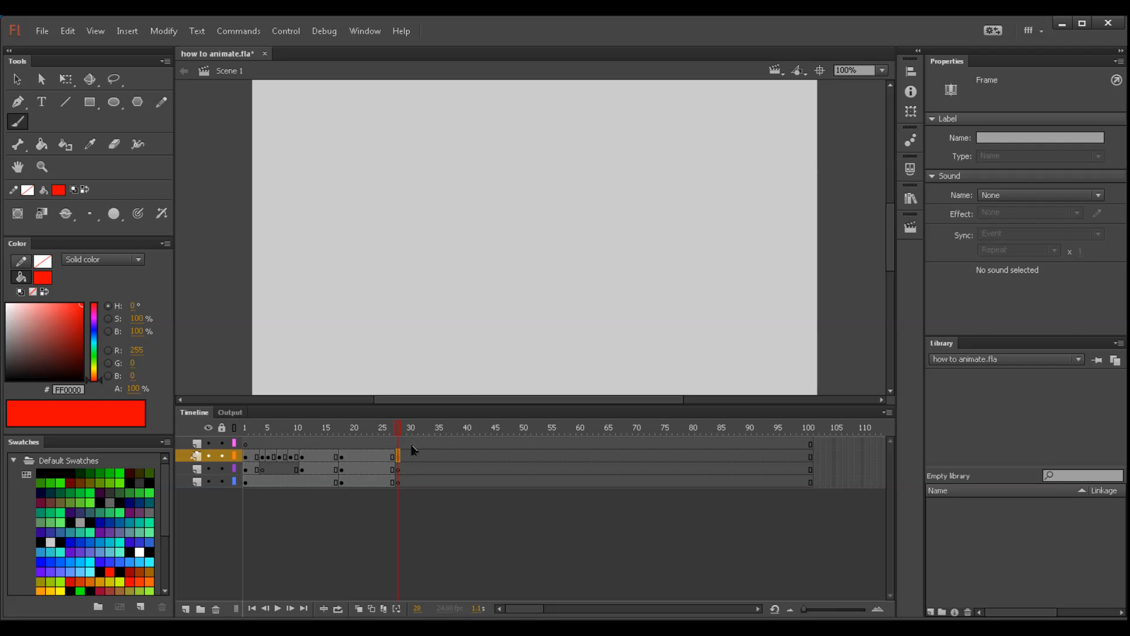
drag(358, 430, 403, 439)
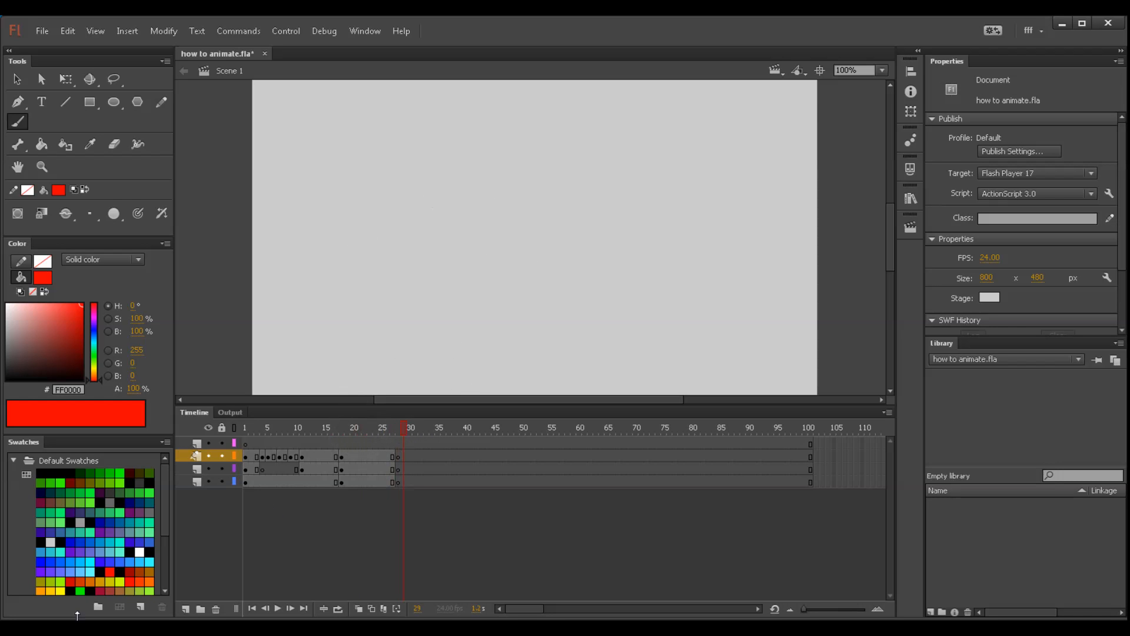
Step: Switch to ManyCam, check its microphone audio settings, and return to Flash
click(356, 629)
click(325, 376)
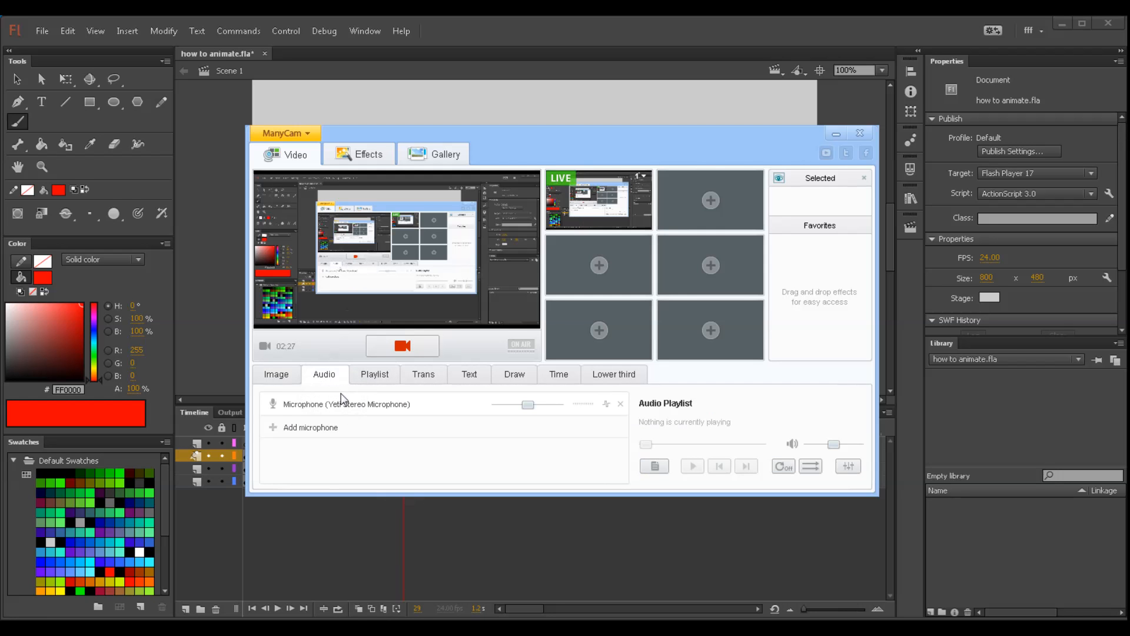
click(835, 136)
Step: Enable onion skinning at frame 28 and set the brush to black (000000) with pen pressure on
click(380, 439)
mouse_move(364, 441)
mouse_down()
mouse_move(398, 441)
mouse_move(313, 444)
mouse_move(391, 441)
mouse_up()
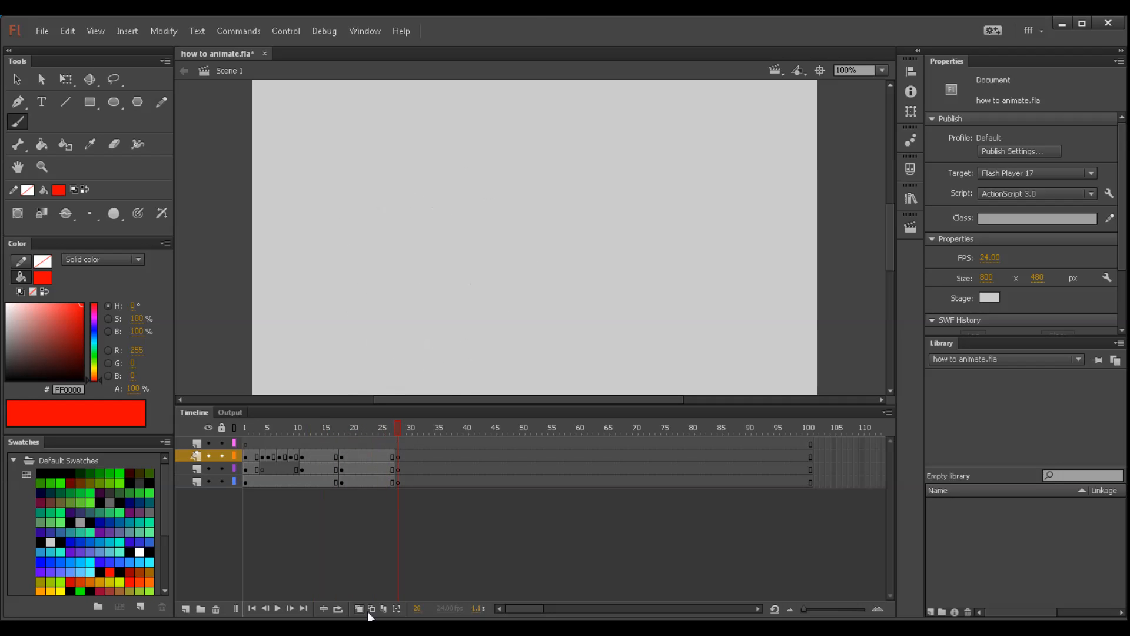
click(360, 609)
click(71, 379)
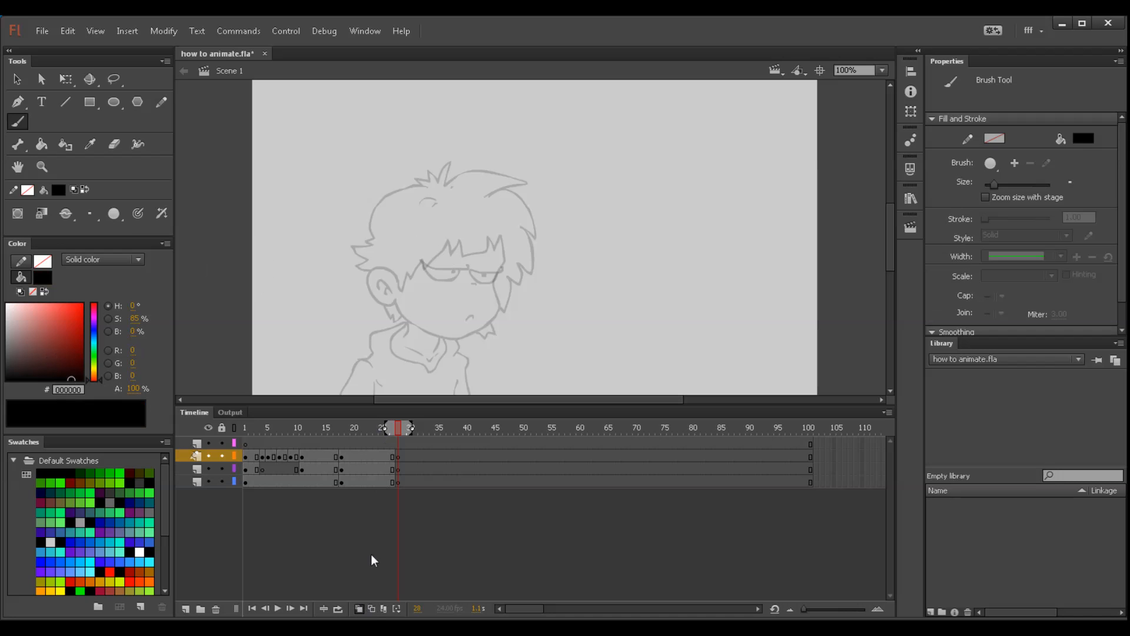
click(138, 213)
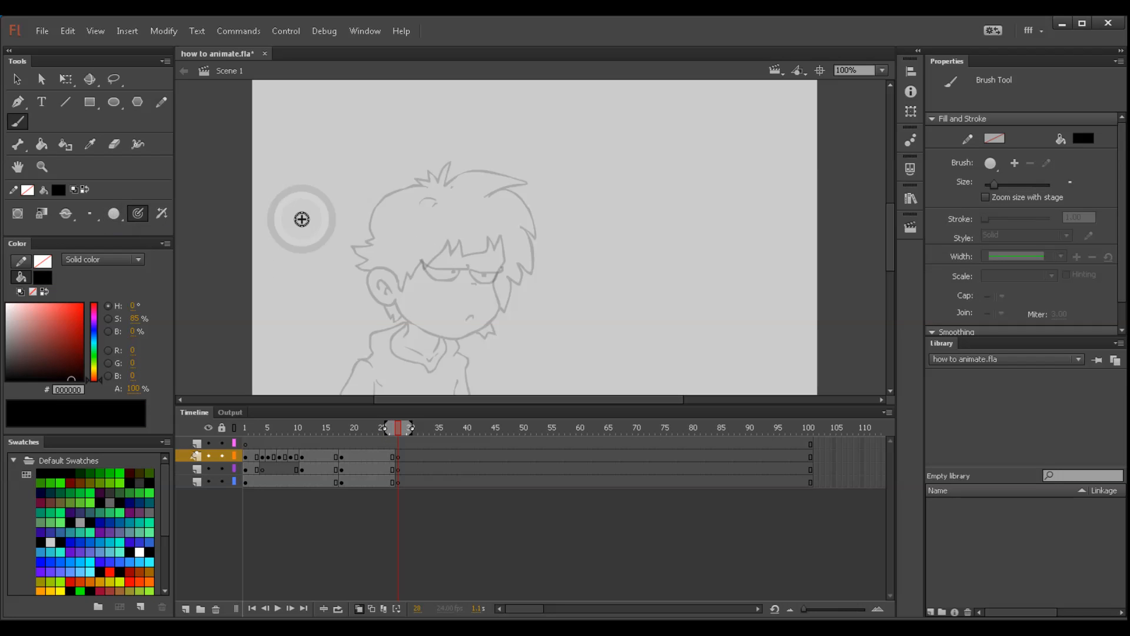
Step: Brush the front contour of the face from the forehead down to the chin over the onion-skinned pose
mouse_move(497, 205)
mouse_down()
mouse_move(509, 285)
mouse_move(471, 334)
mouse_up()
key(ctrl+z)
drag(503, 235, 500, 307)
key(ctrl+z)
mouse_move(504, 243)
mouse_down()
mouse_move(491, 321)
mouse_move(448, 337)
mouse_up()
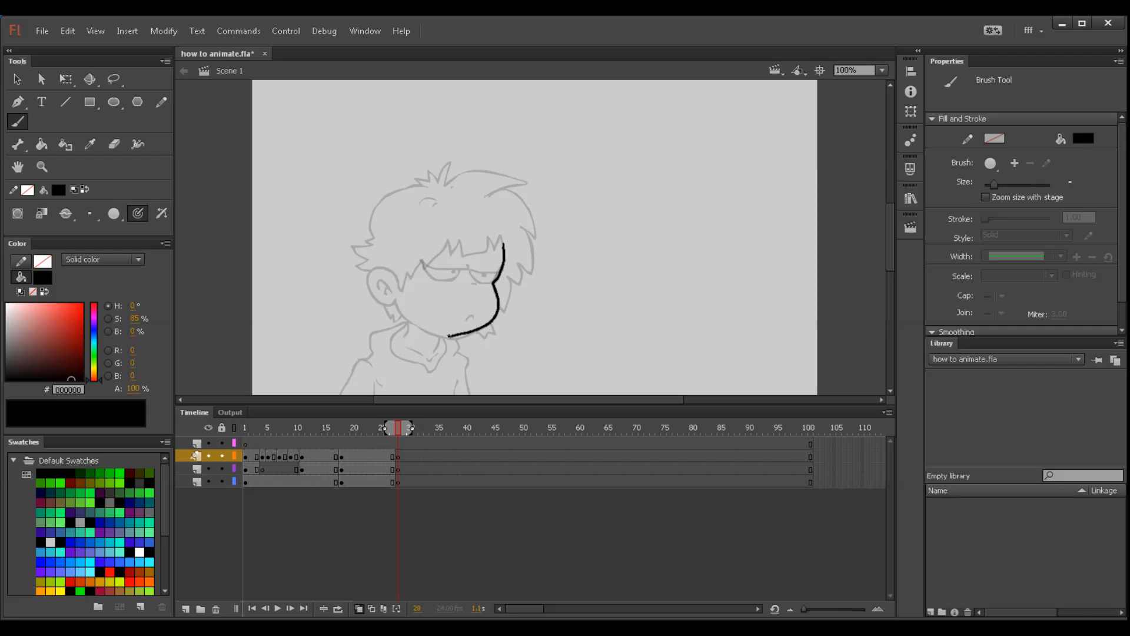
Step: Draw the ear and join it to the chin with a curved jawline
click(397, 279)
mouse_move(398, 279)
mouse_down()
mouse_move(367, 278)
mouse_move(377, 308)
mouse_move(399, 302)
mouse_move(381, 281)
mouse_move(378, 291)
mouse_move(440, 334)
mouse_up()
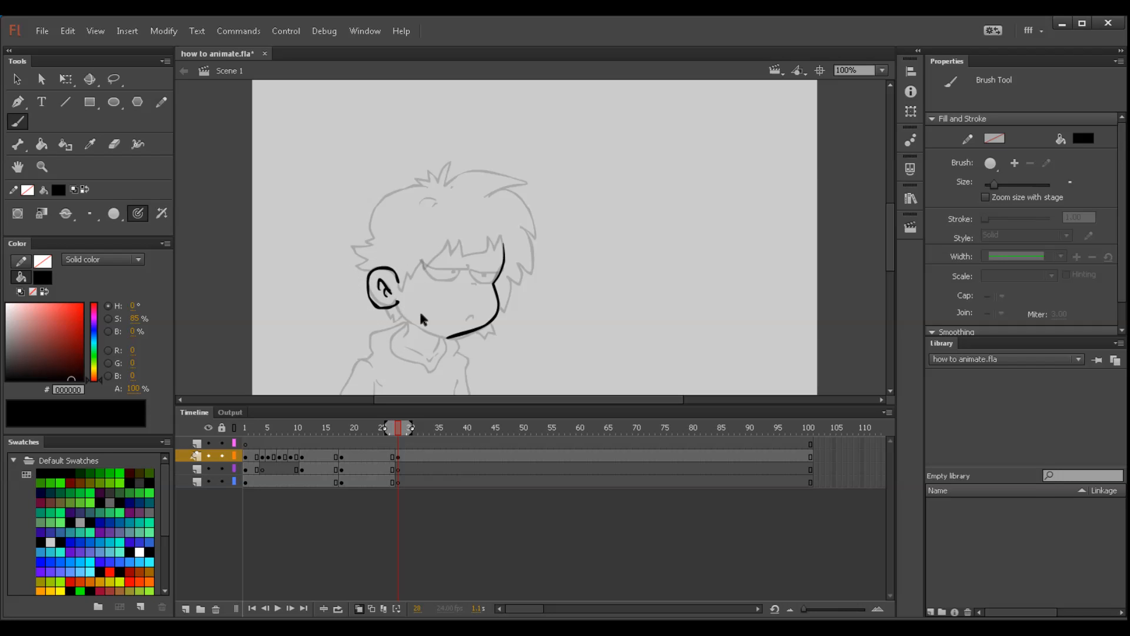
key(ctrl+z)
drag(398, 303, 451, 337)
Step: Shift the face and ear outline left and tilt it slightly counter-clockwise with Free Transform
drag(322, 198, 563, 386)
key(q)
mouse_move(519, 347)
mouse_down()
mouse_move(522, 328)
mouse_move(475, 304)
mouse_move(486, 330)
mouse_move(453, 321)
mouse_up()
click(538, 323)
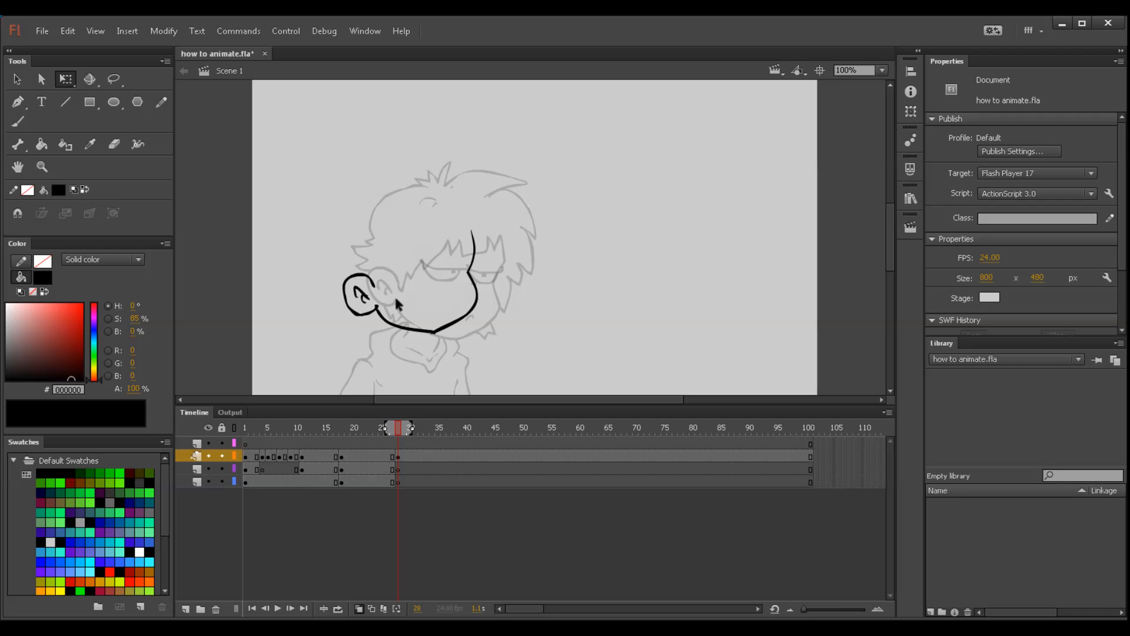
Step: Brush the neck, collar, and left-hand shoulder and sleeve below the repositioned head
key(b)
mouse_move(377, 306)
mouse_down()
mouse_move(385, 341)
mouse_move(407, 344)
mouse_move(376, 313)
mouse_move(368, 329)
mouse_move(387, 347)
mouse_move(419, 351)
mouse_move(419, 331)
mouse_move(376, 323)
mouse_move(373, 348)
mouse_move(415, 357)
mouse_move(413, 330)
mouse_move(391, 343)
mouse_move(409, 348)
mouse_move(355, 337)
mouse_up()
key(ctrl+z)
key(ctrl+z)
key(ctrl+z)
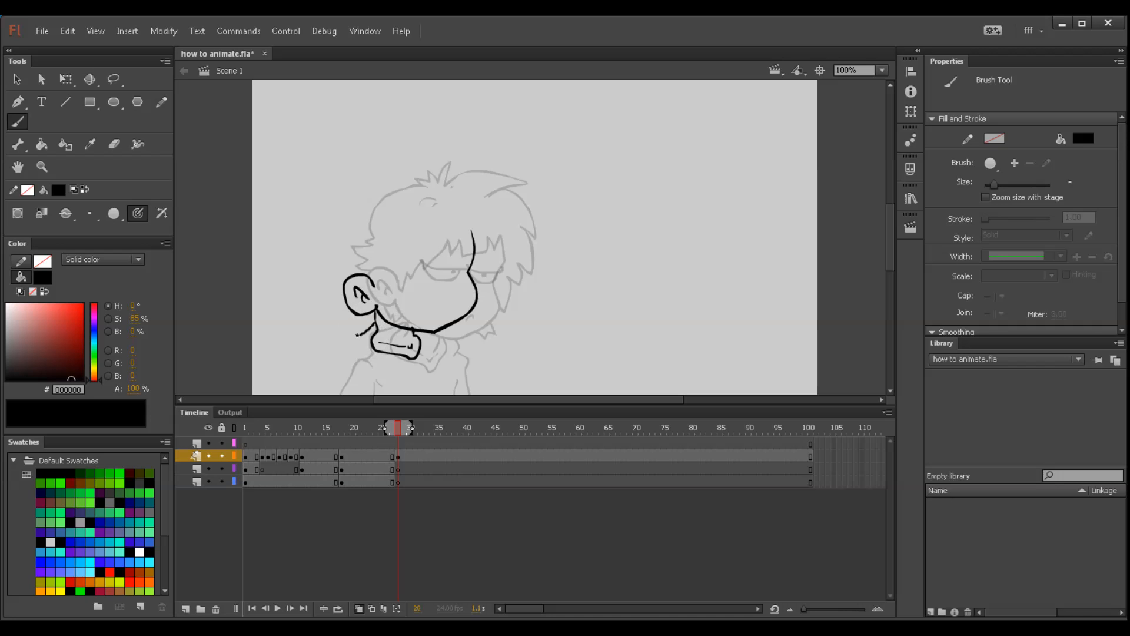
mouse_move(336, 340)
mouse_down()
mouse_move(299, 384)
mouse_move(359, 371)
mouse_up()
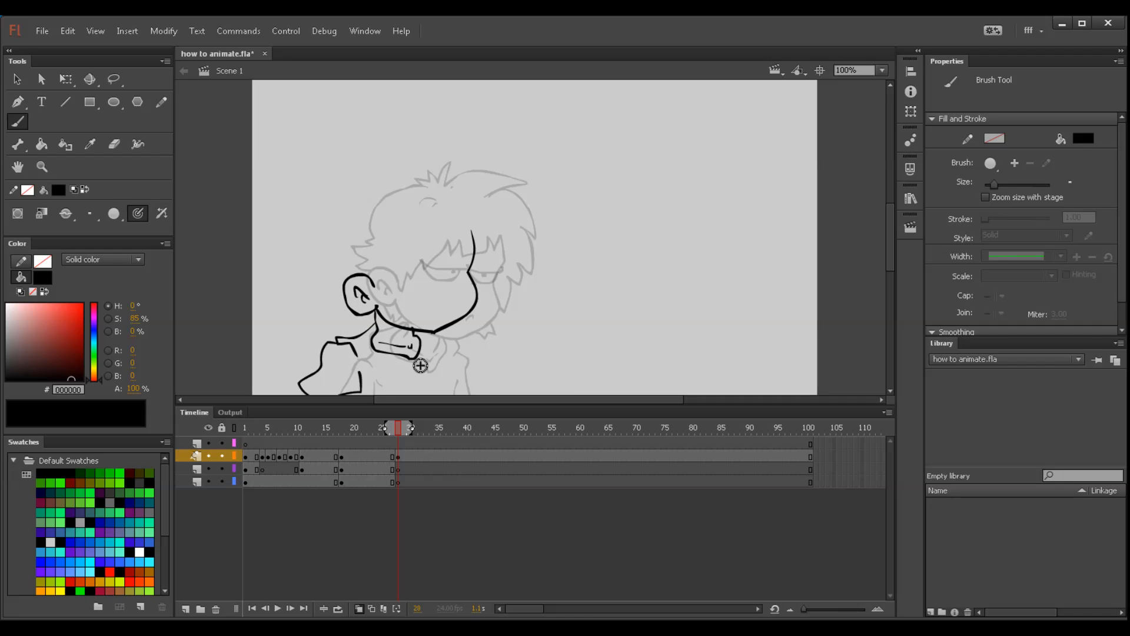
Step: Draw the left-hand forearm, the torso outline, and the right-hand shoulder and sleeve
mouse_move(426, 357)
mouse_down()
mouse_move(404, 334)
mouse_move(438, 320)
mouse_up()
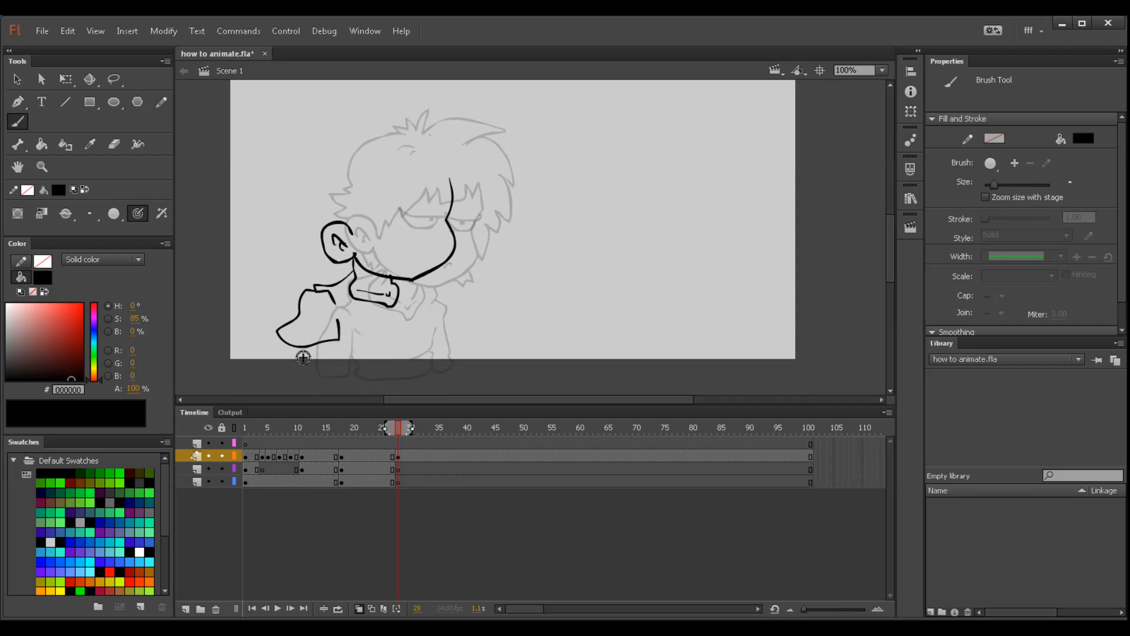
mouse_move(299, 346)
mouse_down()
mouse_move(318, 387)
mouse_move(338, 346)
mouse_move(355, 392)
mouse_up()
mouse_move(384, 304)
mouse_down()
mouse_move(389, 335)
mouse_move(413, 335)
mouse_up()
drag(398, 299, 409, 347)
mouse_move(357, 375)
mouse_down()
mouse_move(405, 366)
mouse_move(415, 389)
mouse_move(437, 342)
mouse_up()
drag(328, 383, 420, 371)
mouse_move(427, 313)
mouse_down()
mouse_move(426, 348)
mouse_move(429, 333)
mouse_up()
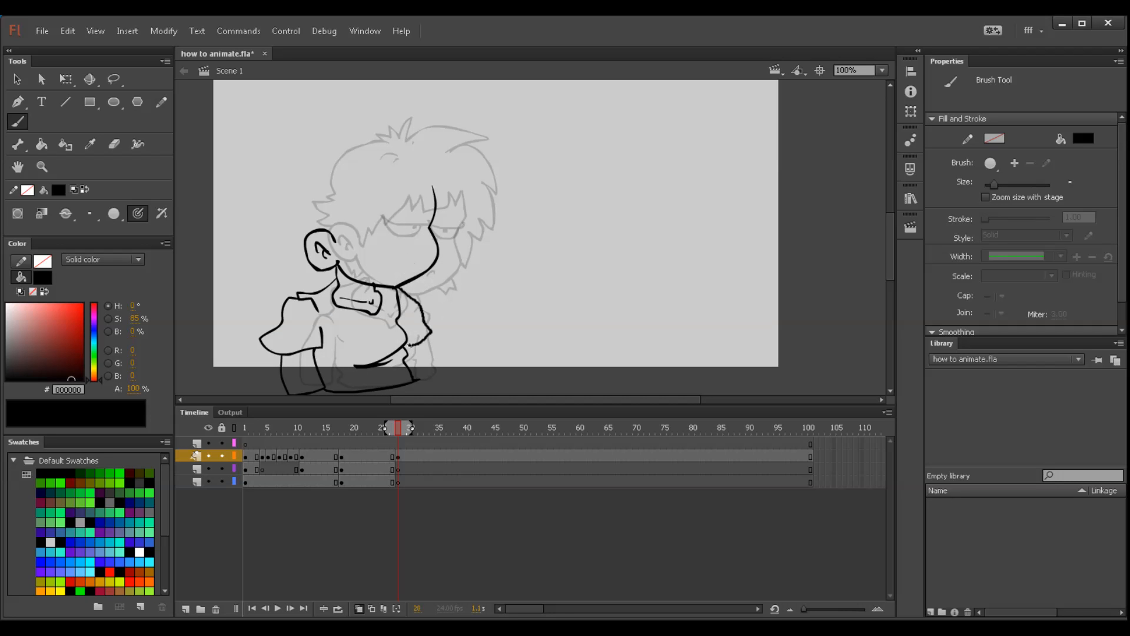
Step: Add crease lines to both sleeves and draw the right-hand forearm
drag(401, 345, 415, 331)
drag(322, 341, 322, 347)
drag(321, 344, 308, 336)
click(282, 337)
click(429, 338)
ctrl+click(458, 330)
ctrl+click(429, 338)
ctrl+click(457, 338)
drag(481, 333, 486, 352)
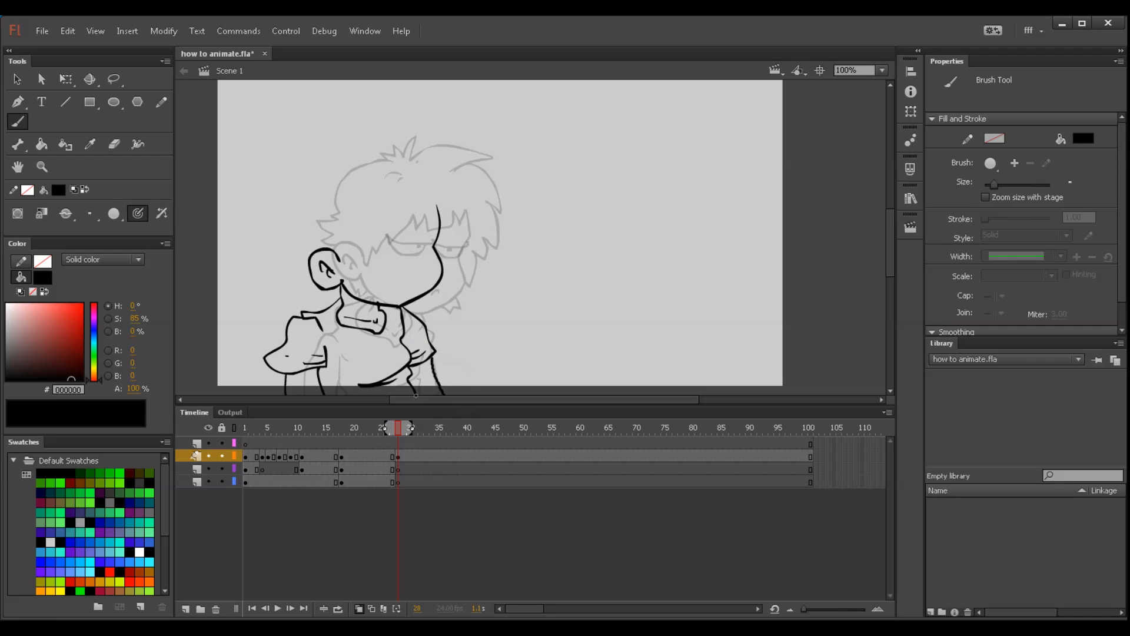
drag(419, 383, 461, 385)
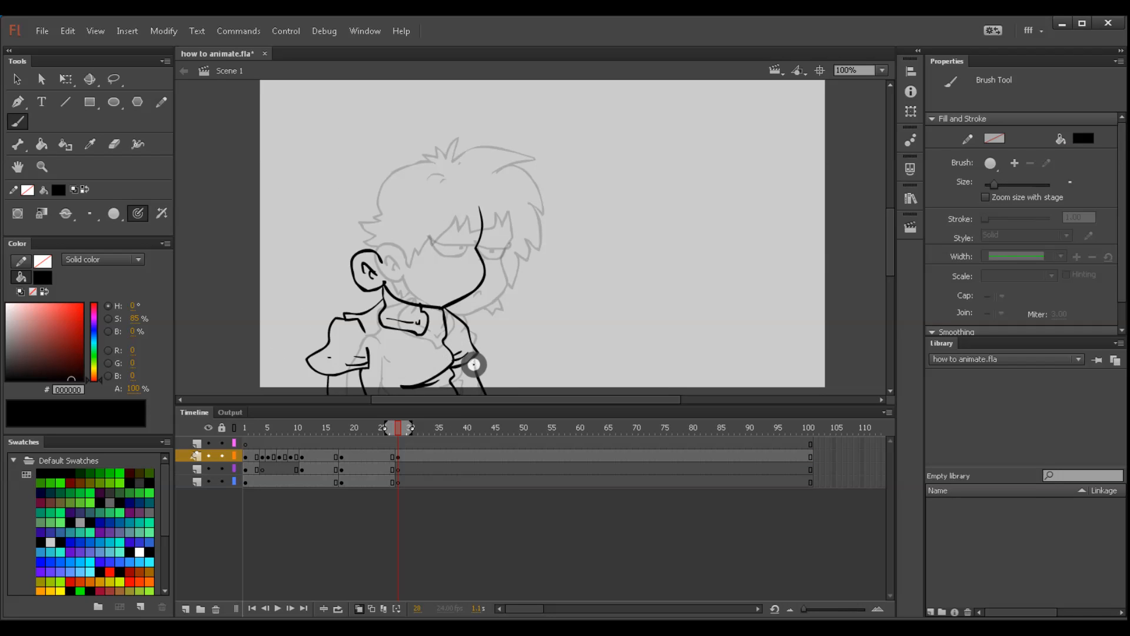
mouse_move(425, 352)
mouse_down()
mouse_move(430, 342)
mouse_move(438, 356)
mouse_up()
Step: Draw the jagged bangs, the hair beside the face, and the spiky tuft on top of the head
mouse_move(447, 266)
mouse_down()
mouse_move(446, 309)
mouse_move(448, 268)
mouse_up()
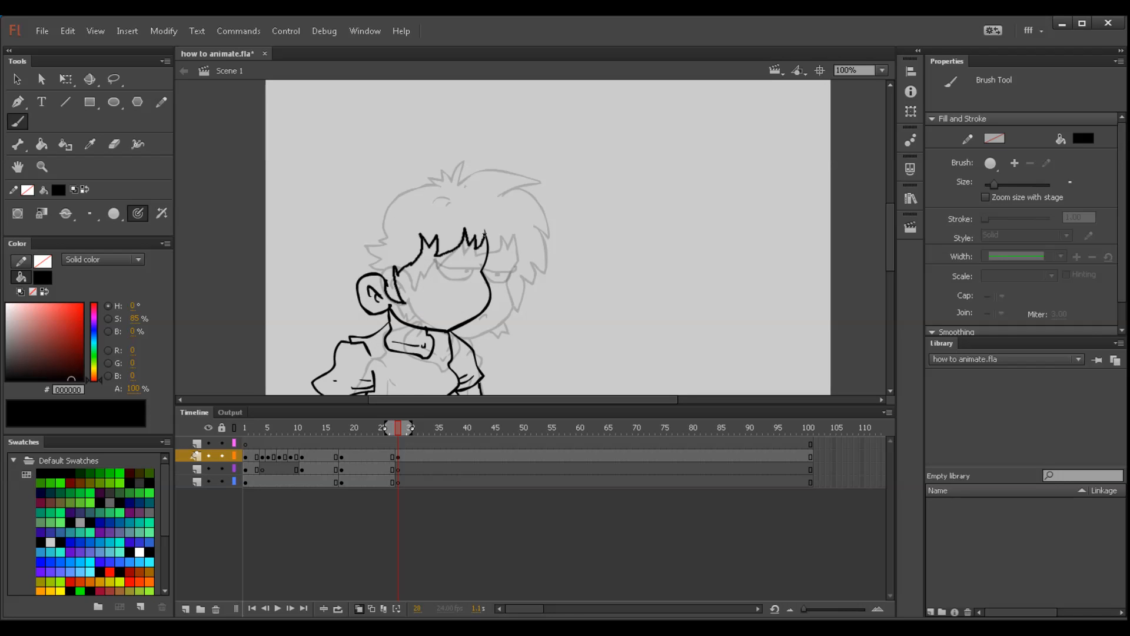
drag(506, 303, 457, 332)
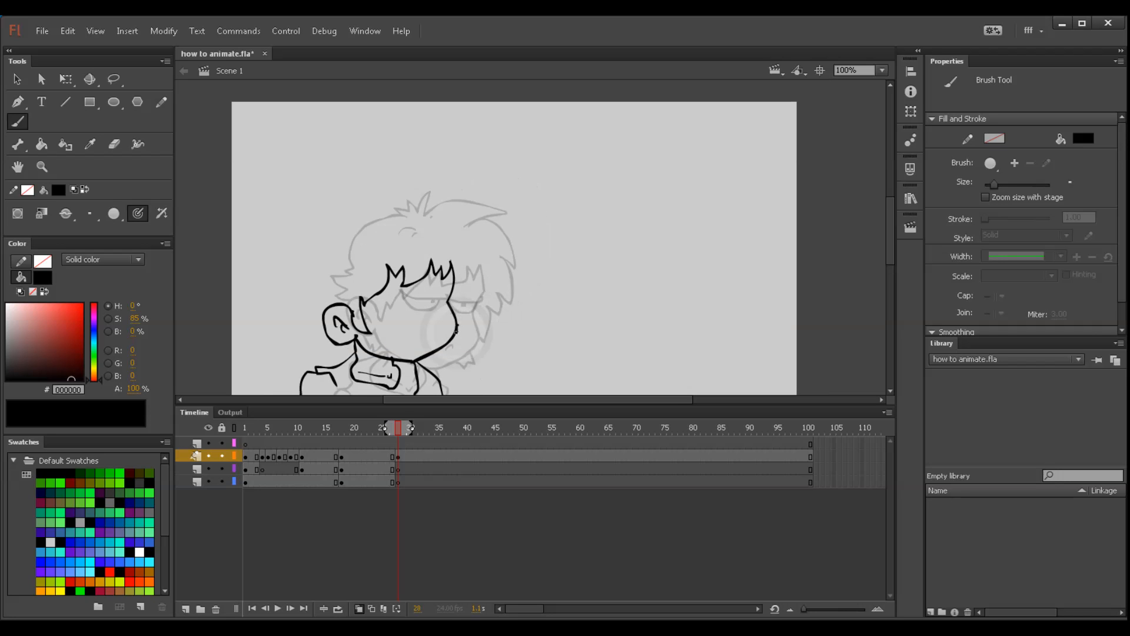
drag(465, 243, 424, 210)
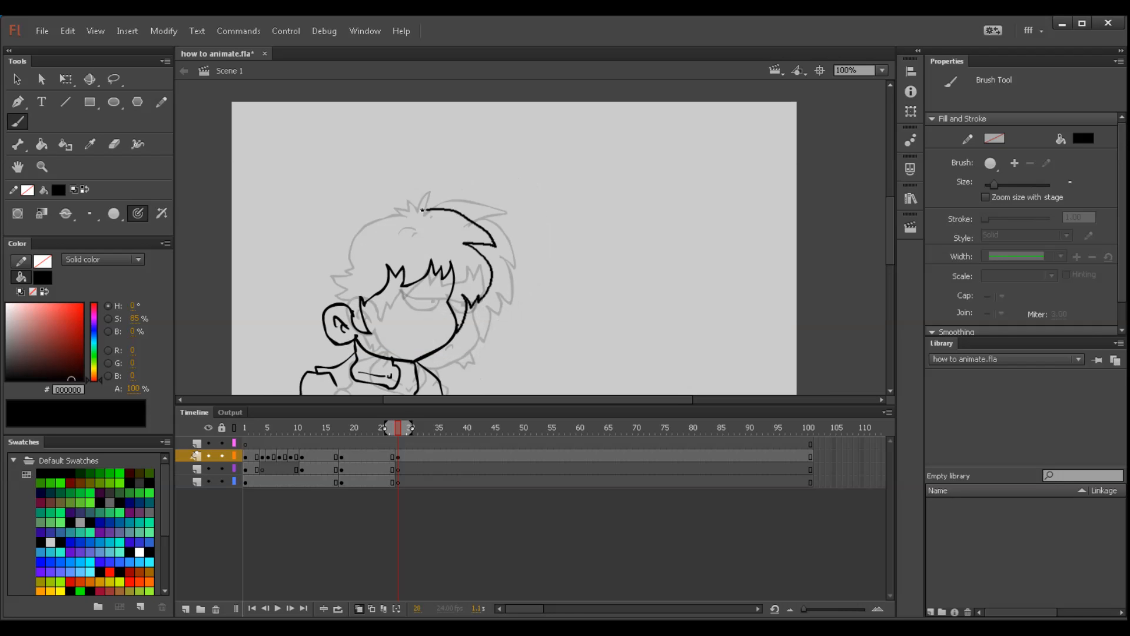
drag(392, 285, 415, 312)
mouse_move(448, 240)
mouse_down()
mouse_move(423, 226)
mouse_move(398, 235)
mouse_move(418, 207)
mouse_move(363, 243)
mouse_up()
drag(343, 292, 356, 260)
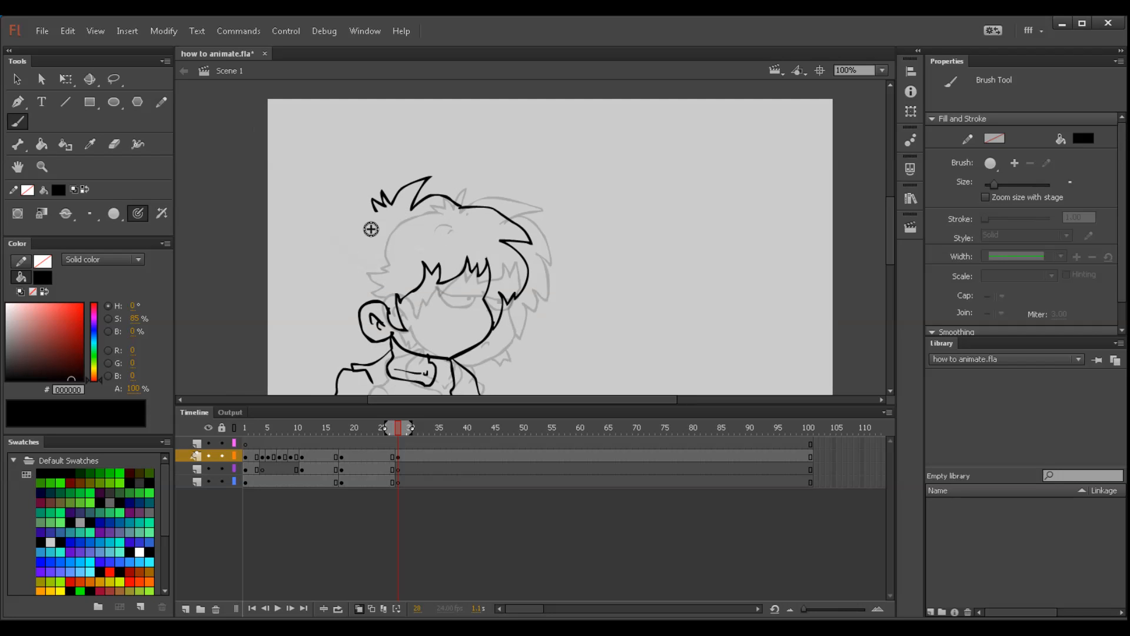
Step: Complete the hair outline around the back of the head down to spiky ends behind the ear
drag(375, 212, 341, 260)
drag(364, 338, 366, 339)
mouse_move(431, 374)
mouse_down()
mouse_move(422, 319)
mouse_move(445, 327)
mouse_up()
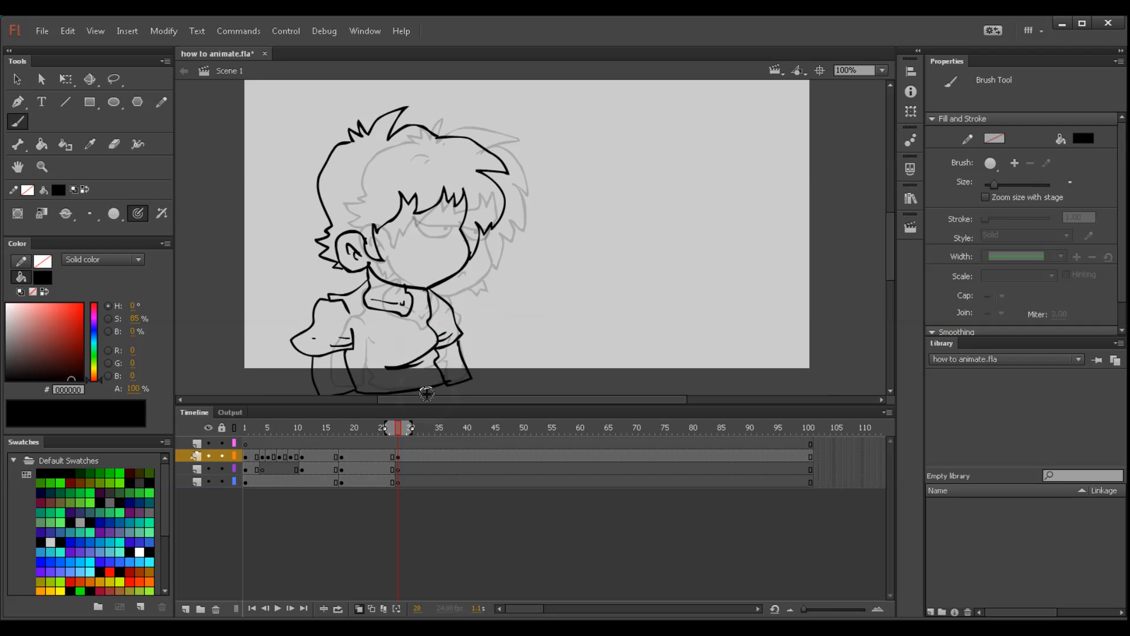
Step: Move the new drawing's keyframe at frame 28 from the second layer to the bottom layer
click(398, 458)
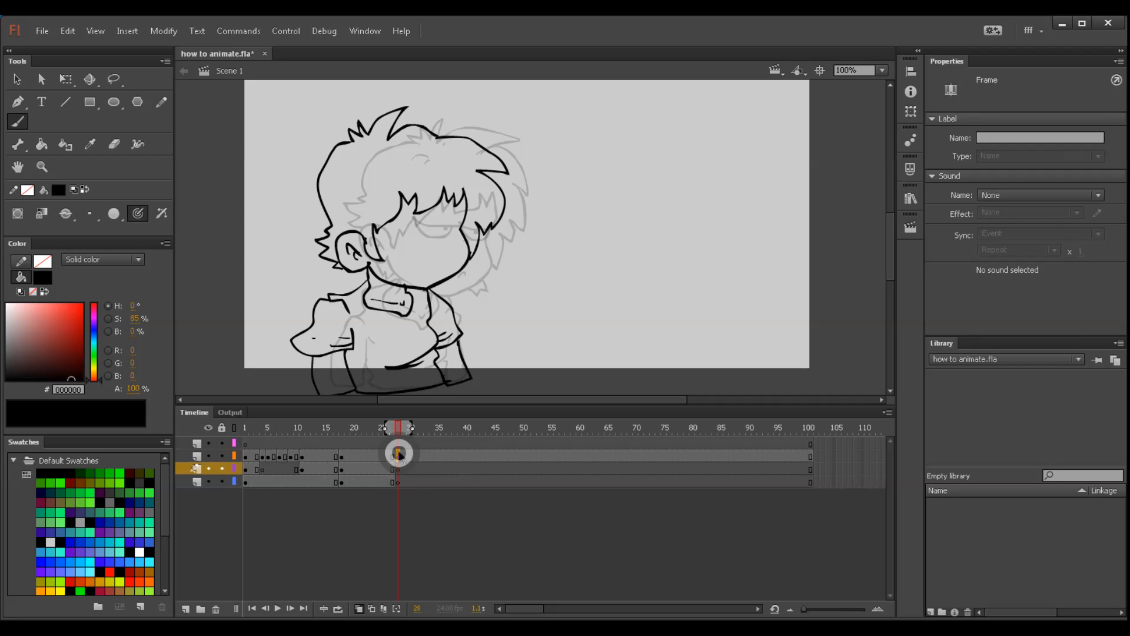
drag(398, 457, 399, 484)
click(399, 468)
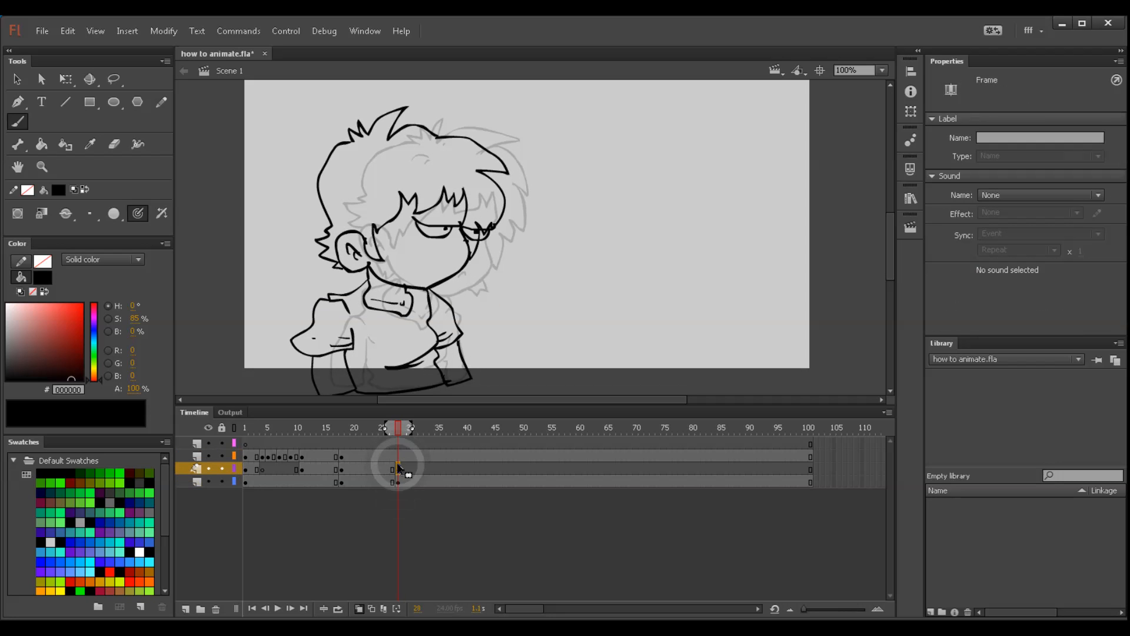
Step: Clear the previous facial features from frame 28 on the two layers above the new body drawing
click(398, 456)
key(Delete)
click(408, 496)
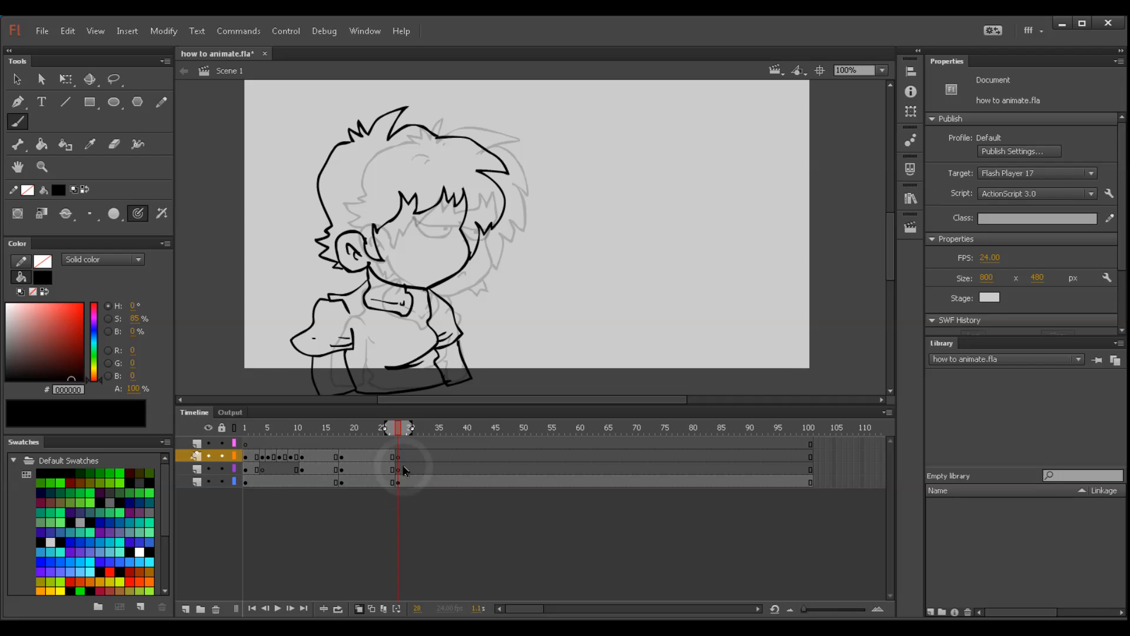
Step: Draw half-closed eyes with flat upper lids and pupils, plus a small nose, at frame 28 on the third layer
click(398, 469)
key(b)
mouse_move(382, 226)
mouse_down()
mouse_move(471, 216)
mouse_move(395, 233)
mouse_move(413, 221)
mouse_up()
key(ctrl+z)
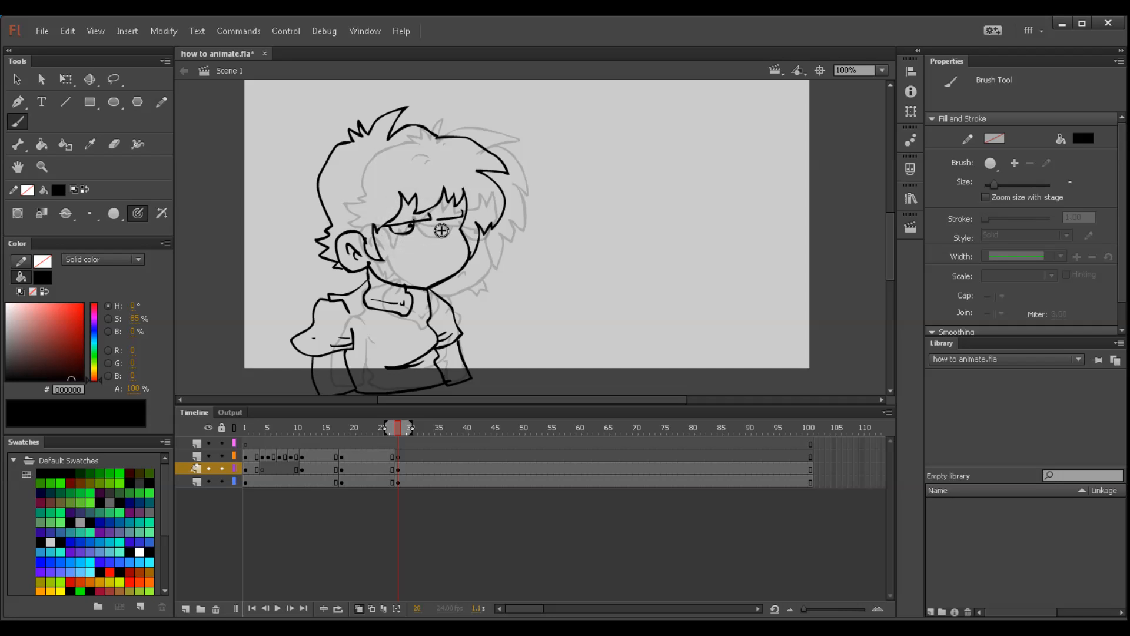
click(450, 223)
drag(416, 233, 409, 238)
click(404, 240)
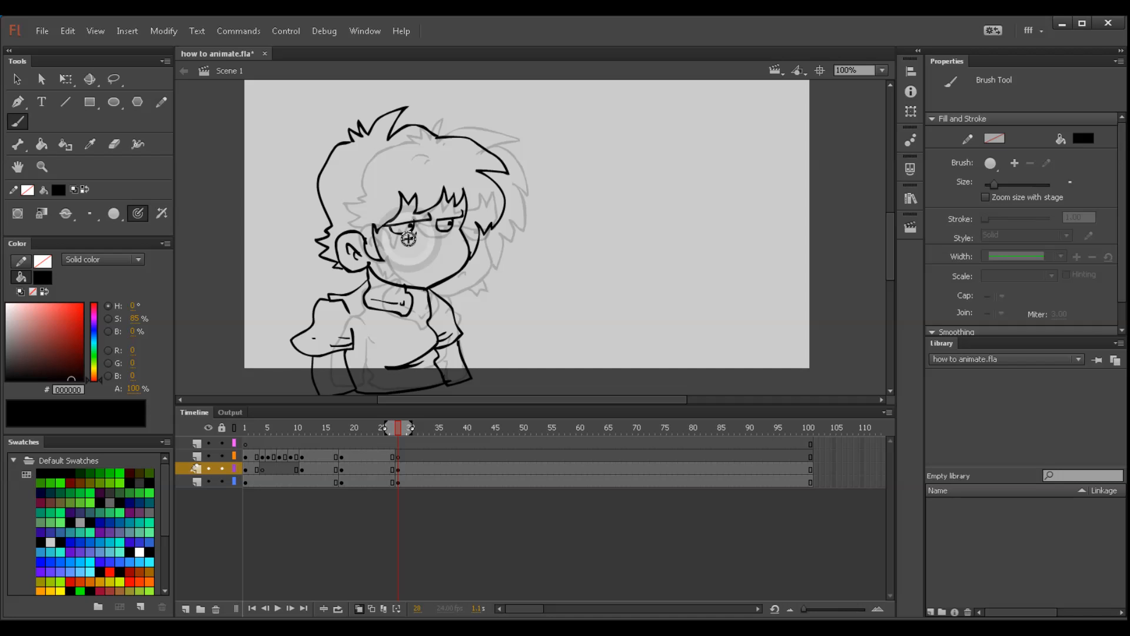
click(452, 230)
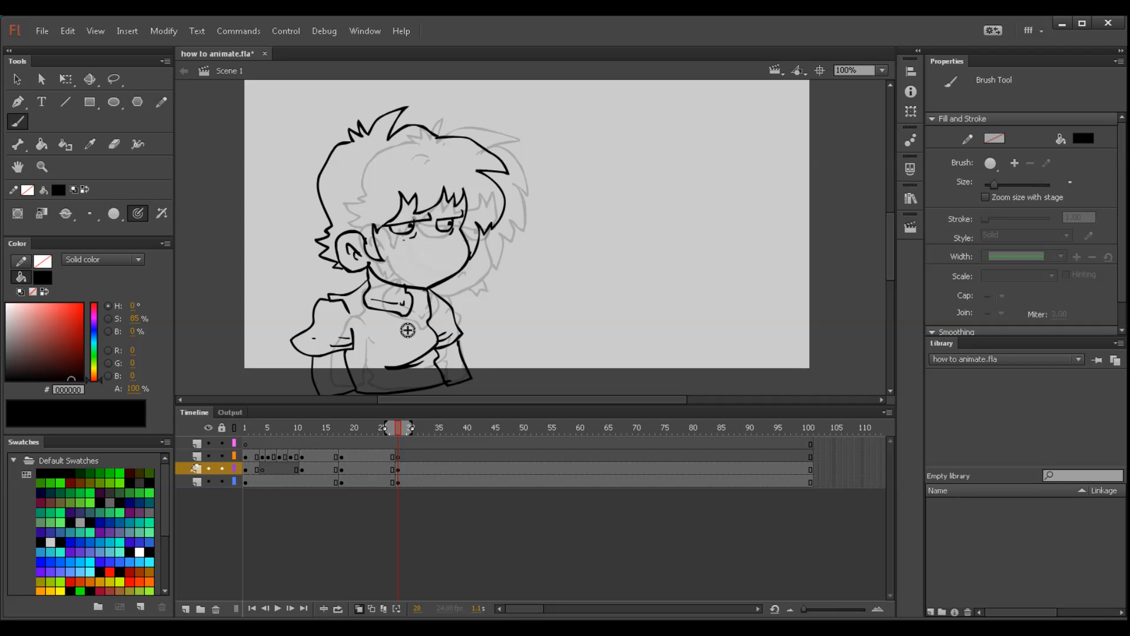
mouse_move(444, 238)
mouse_down()
mouse_move(440, 278)
mouse_move(442, 240)
mouse_up()
mouse_move(397, 431)
mouse_down()
mouse_move(384, 428)
mouse_move(398, 429)
mouse_up()
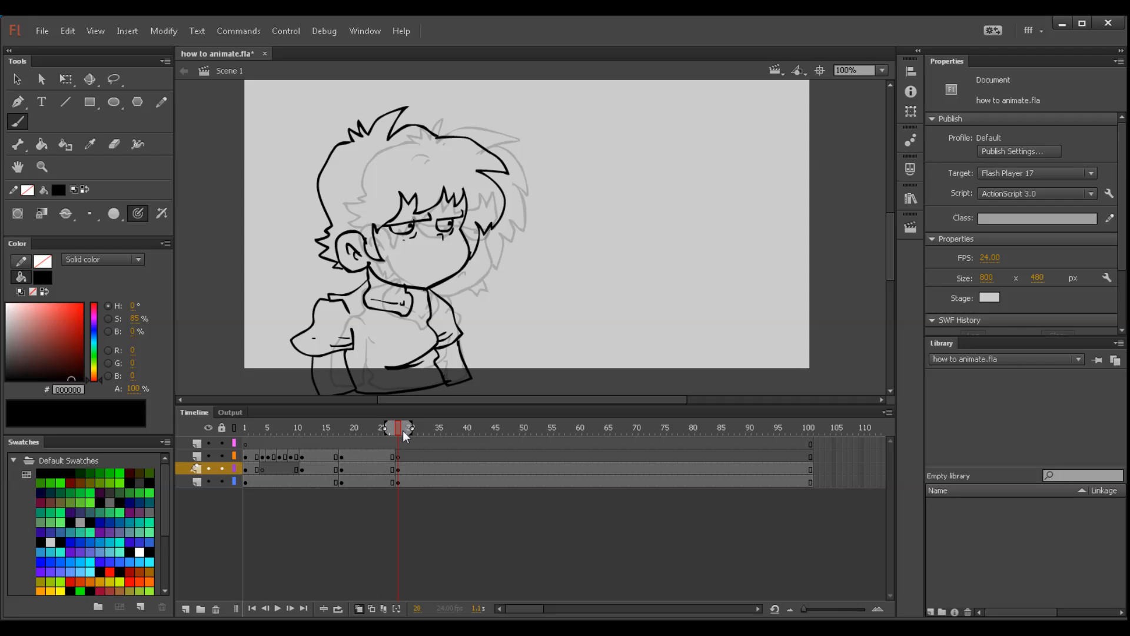
mouse_move(398, 429)
mouse_down()
mouse_move(369, 423)
mouse_move(395, 426)
mouse_up()
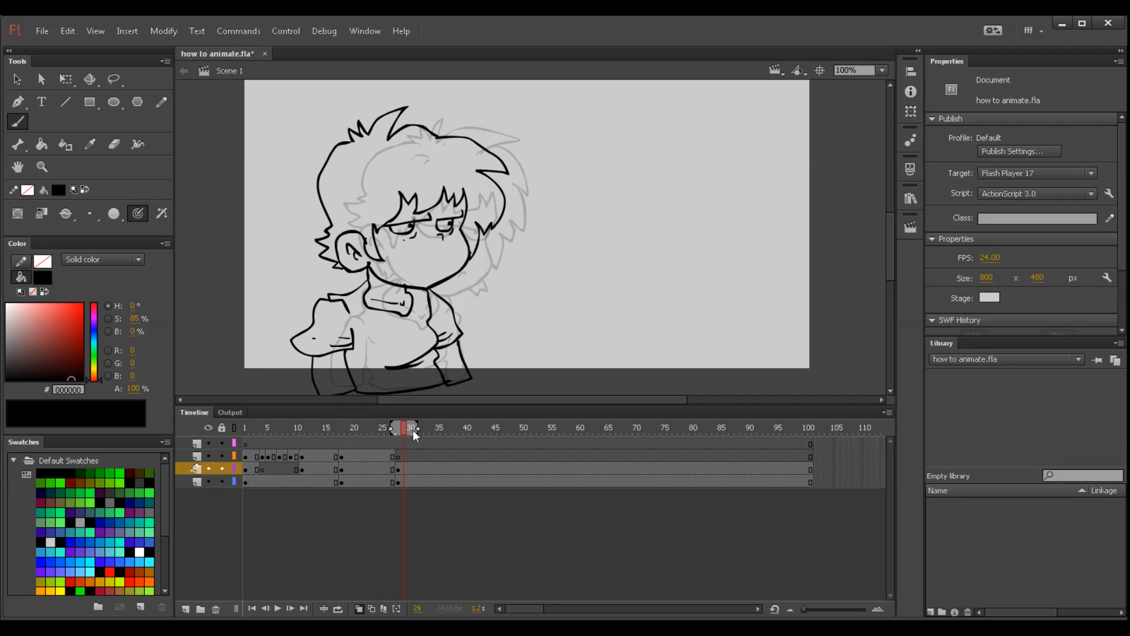
Step: Draw a small curved, smirking mouth at frame 28 on the second layer
click(397, 457)
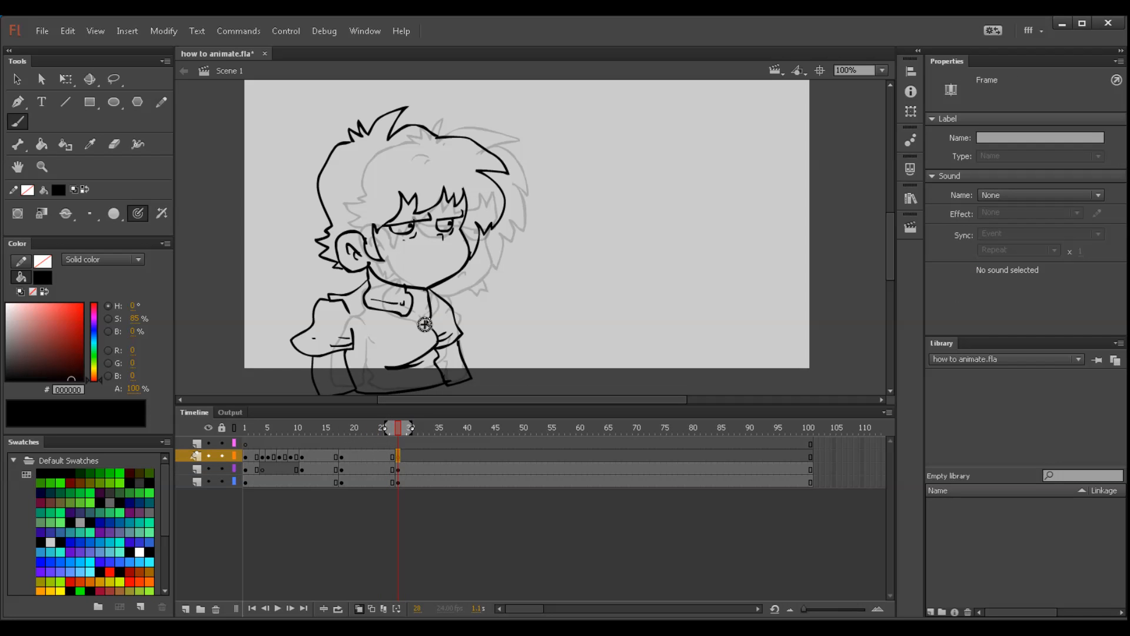
drag(444, 252, 424, 251)
key(ctrl+z)
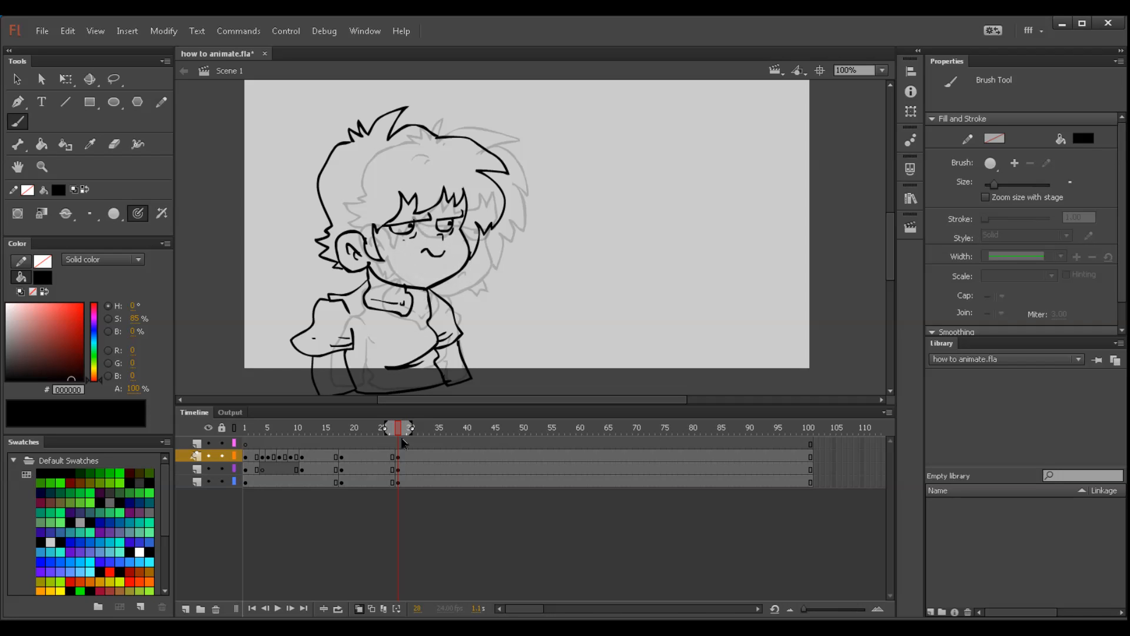
Step: Erase both short sleeves and the forearms from the new pose, keeping the shoulders and collar
drag(383, 433, 415, 427)
key(e)
mouse_move(379, 327)
mouse_down()
mouse_move(289, 351)
mouse_move(361, 351)
mouse_move(330, 386)
mouse_up()
mouse_move(462, 335)
mouse_down()
mouse_move(442, 361)
mouse_move(467, 379)
mouse_move(457, 373)
mouse_up()
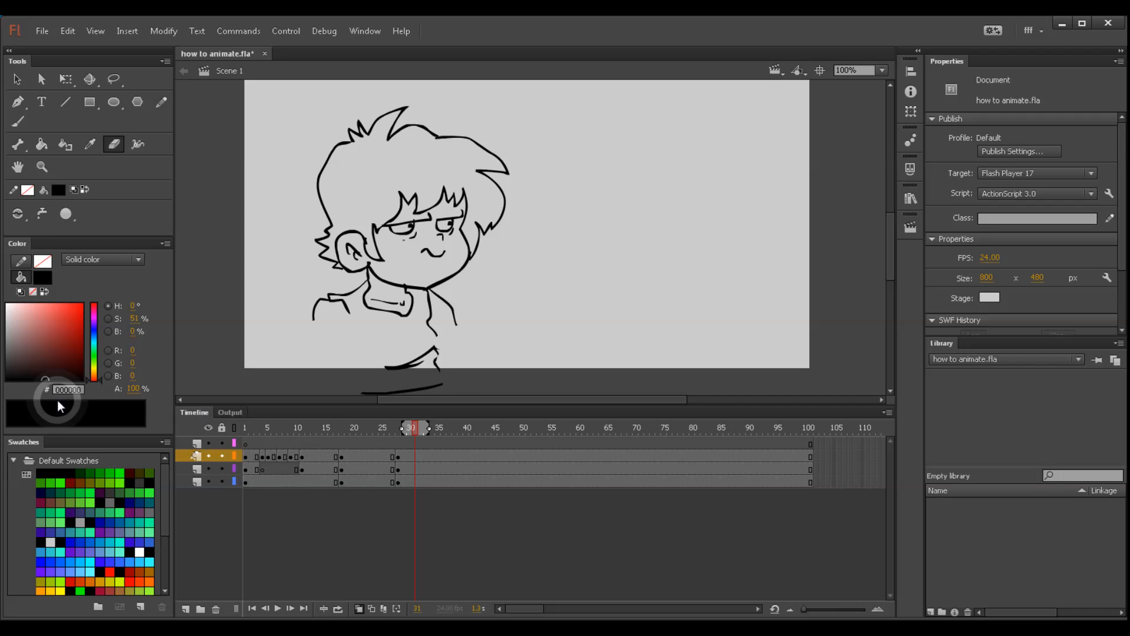
Step: Redraw the torso's right-hand edge down to the hem and add a long sleeve on that side
key(b)
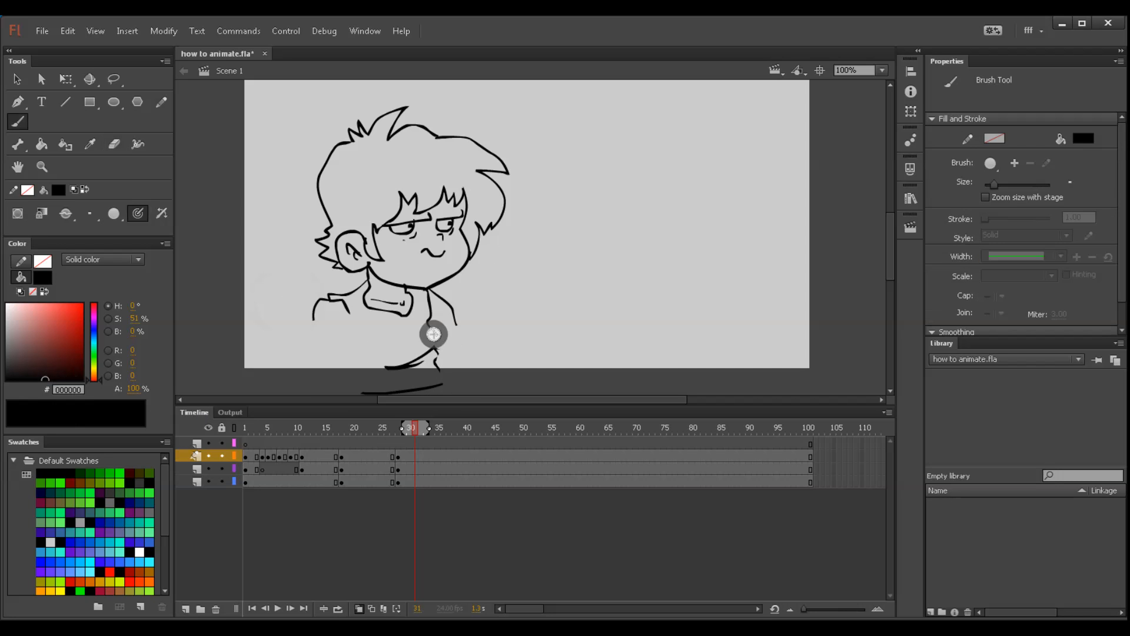
drag(434, 334, 437, 359)
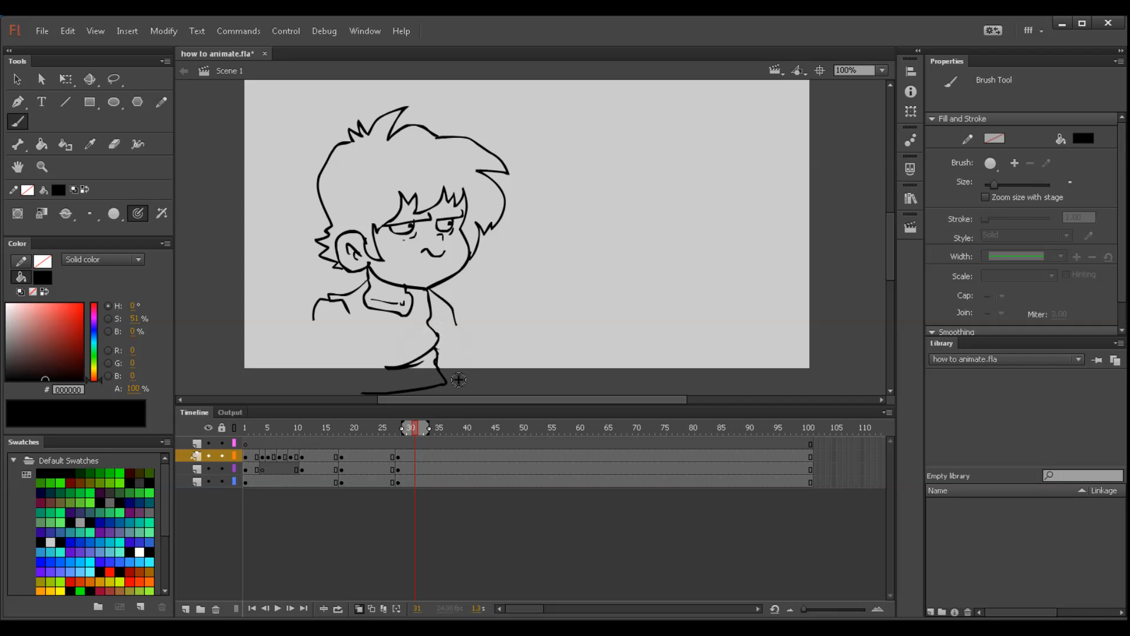
drag(453, 321, 461, 333)
key(ctrl+z)
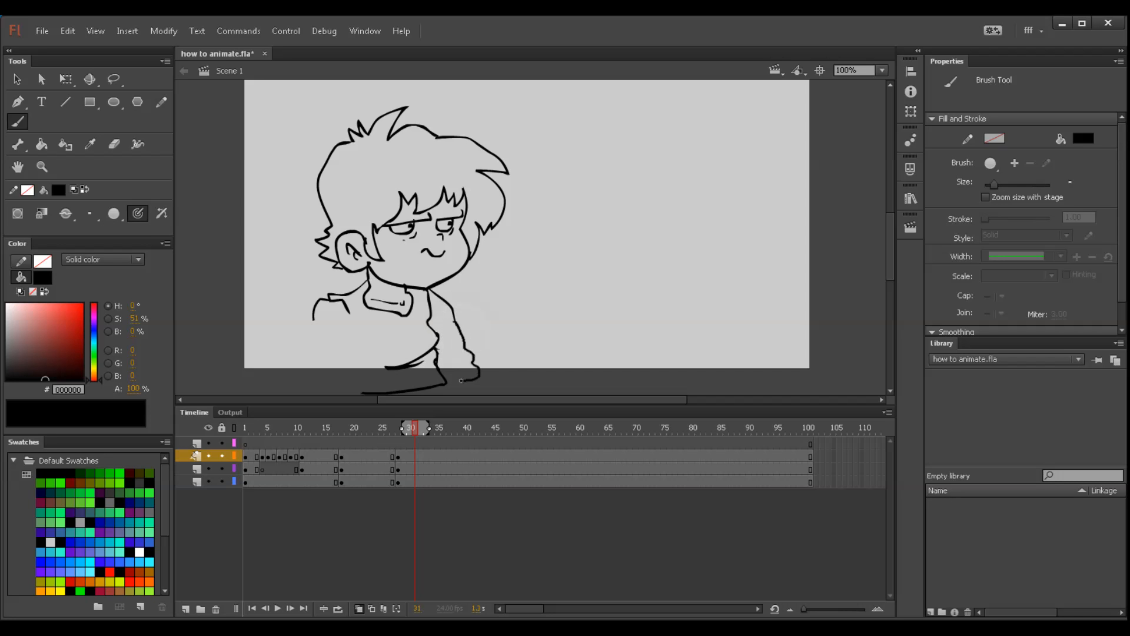
Step: Draw the left-hand long sleeve from the shoulder to the cuff, including its inner edge and fold
mouse_move(298, 344)
mouse_down()
mouse_move(362, 319)
mouse_move(360, 369)
mouse_up()
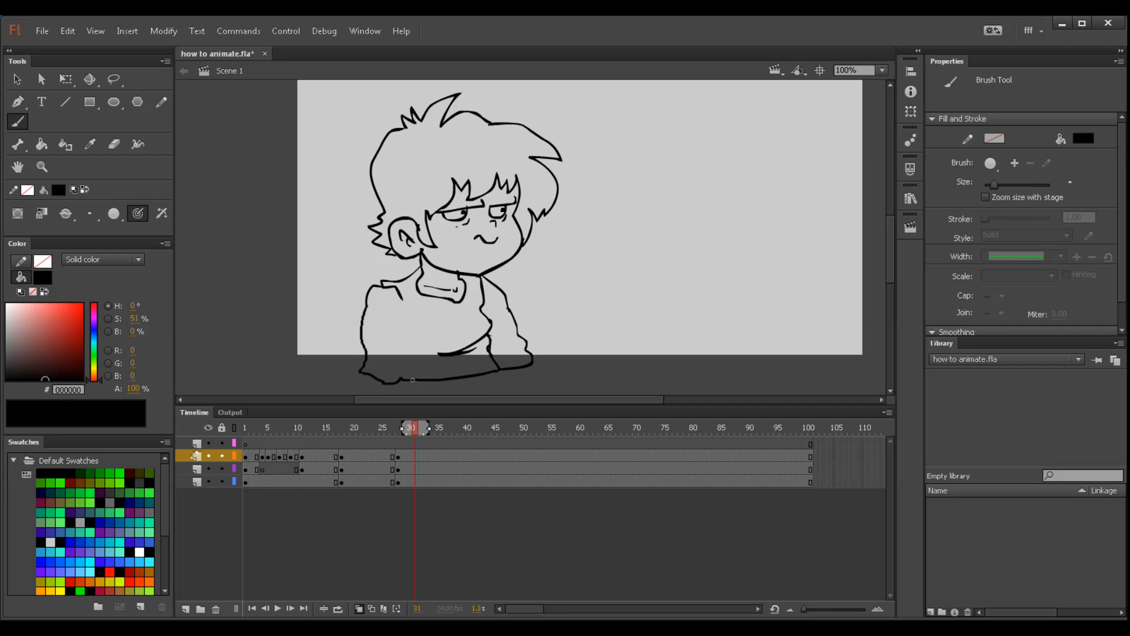
drag(398, 321, 419, 364)
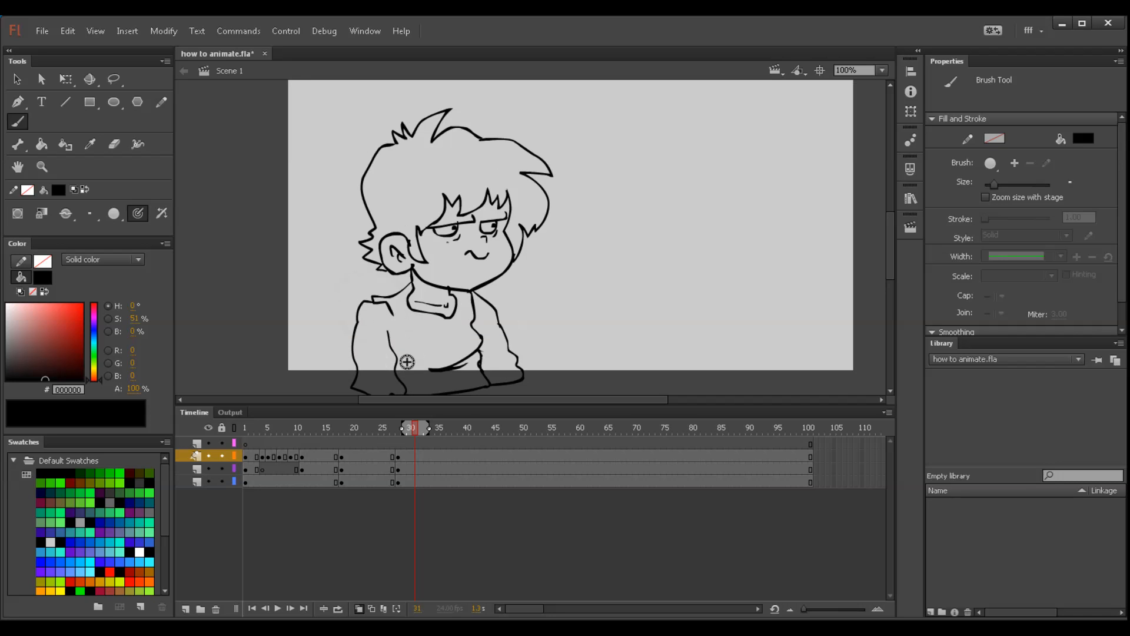
mouse_move(412, 432)
mouse_down()
mouse_move(382, 433)
mouse_move(403, 434)
mouse_up()
drag(388, 335, 404, 343)
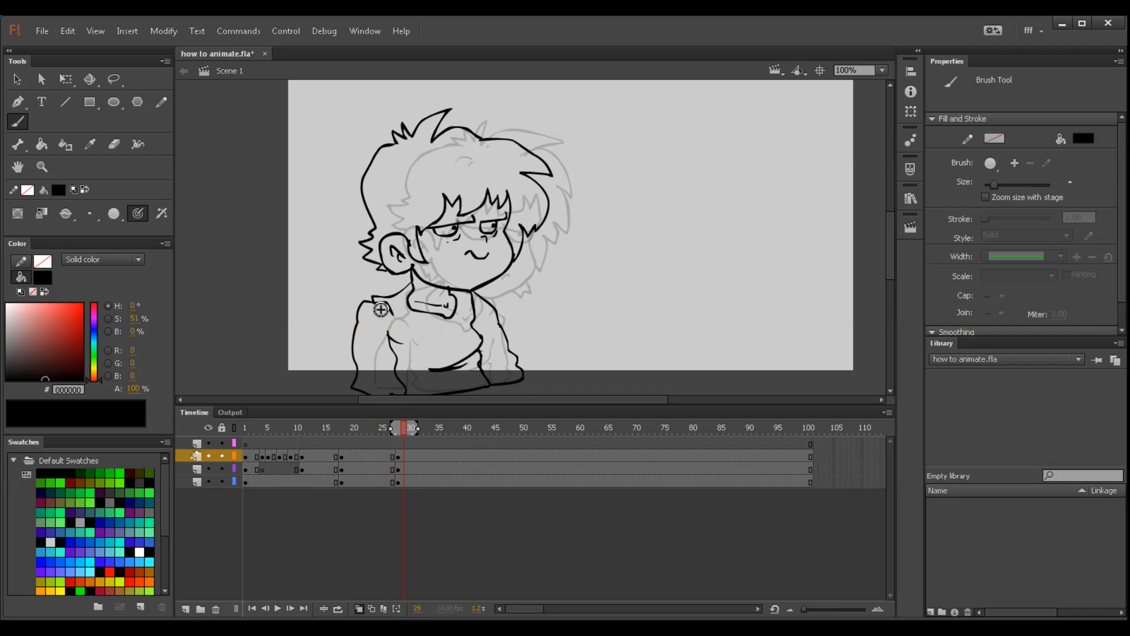
Step: Erase small gaps in the shoulder seam of the left-hand sleeve to break up the line
mouse_move(400, 428)
mouse_down()
mouse_move(323, 429)
mouse_move(404, 425)
mouse_up()
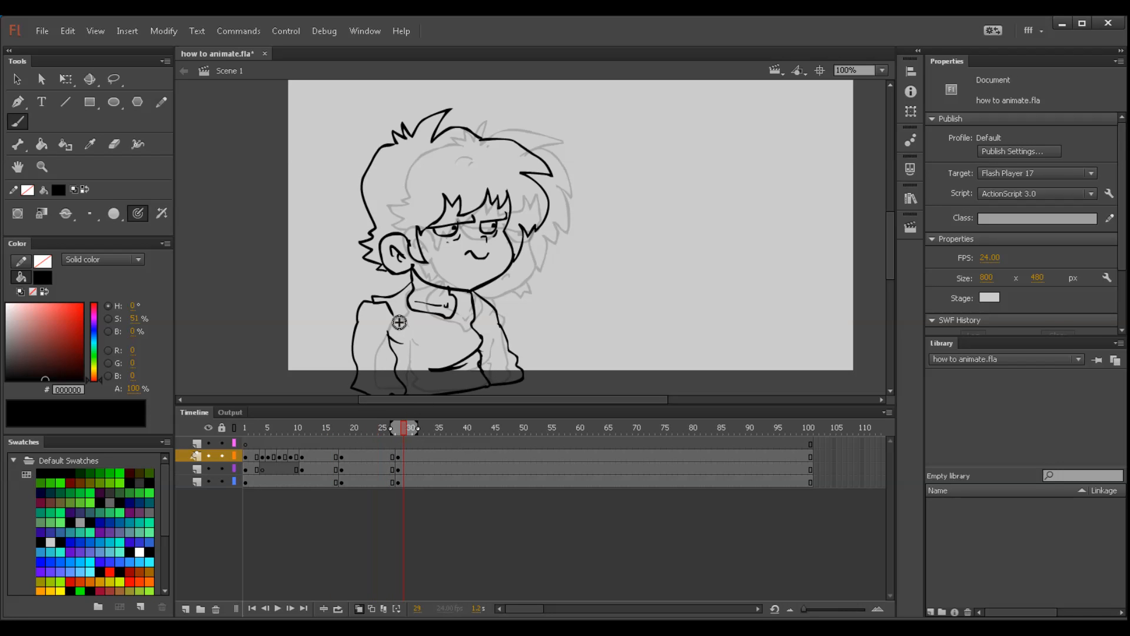
key(e)
mouse_move(384, 299)
mouse_down()
mouse_move(365, 338)
mouse_move(359, 374)
mouse_move(387, 337)
mouse_move(387, 298)
mouse_up()
key(b)
drag(556, 356, 528, 350)
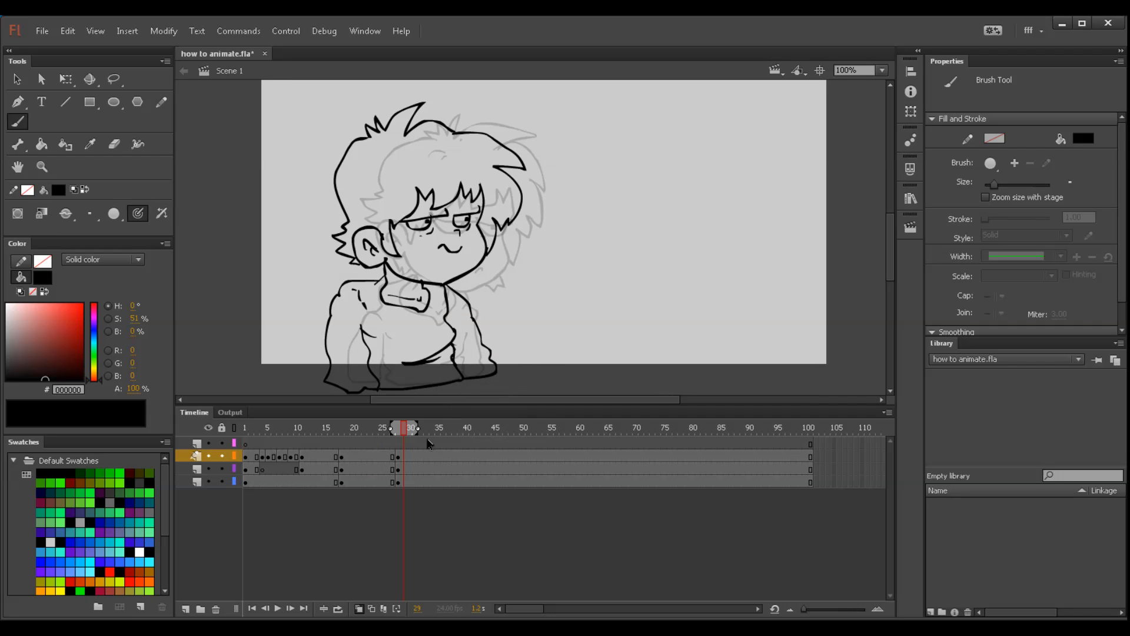
Step: Scrub through the earlier frames to review the transition between the wide-eyed and half-lidded poses
mouse_move(408, 443)
mouse_down()
mouse_move(408, 431)
mouse_move(378, 438)
mouse_move(415, 442)
mouse_move(401, 432)
mouse_move(313, 442)
mouse_move(370, 444)
mouse_move(337, 446)
mouse_move(317, 436)
mouse_up()
click(356, 428)
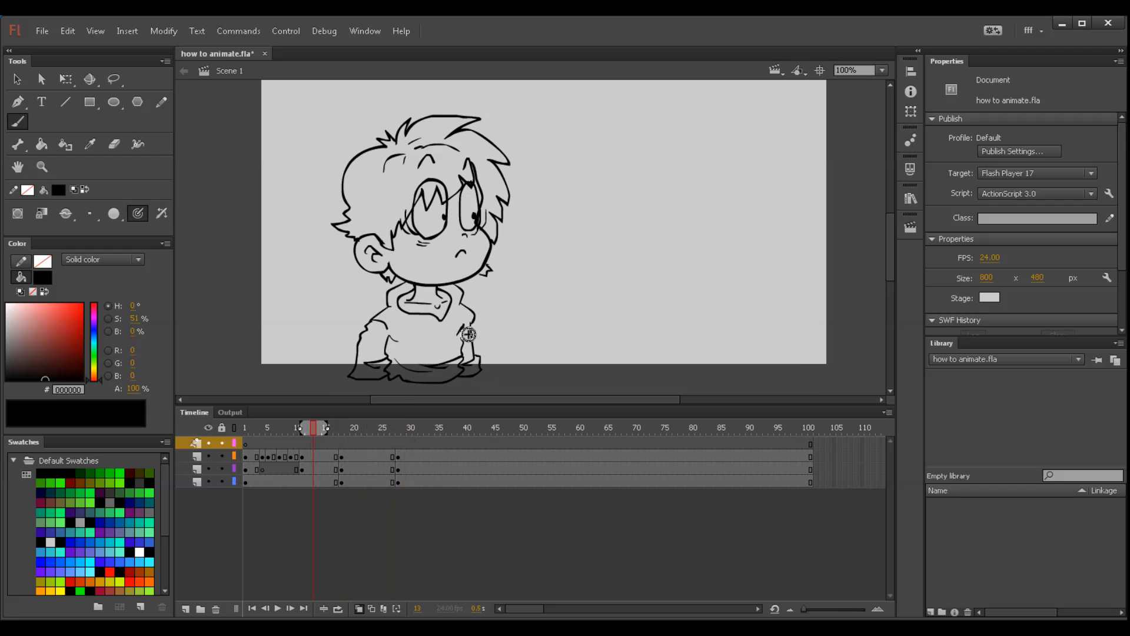
drag(594, 280, 586, 321)
mouse_move(314, 428)
mouse_down()
mouse_move(405, 420)
mouse_move(319, 436)
mouse_up()
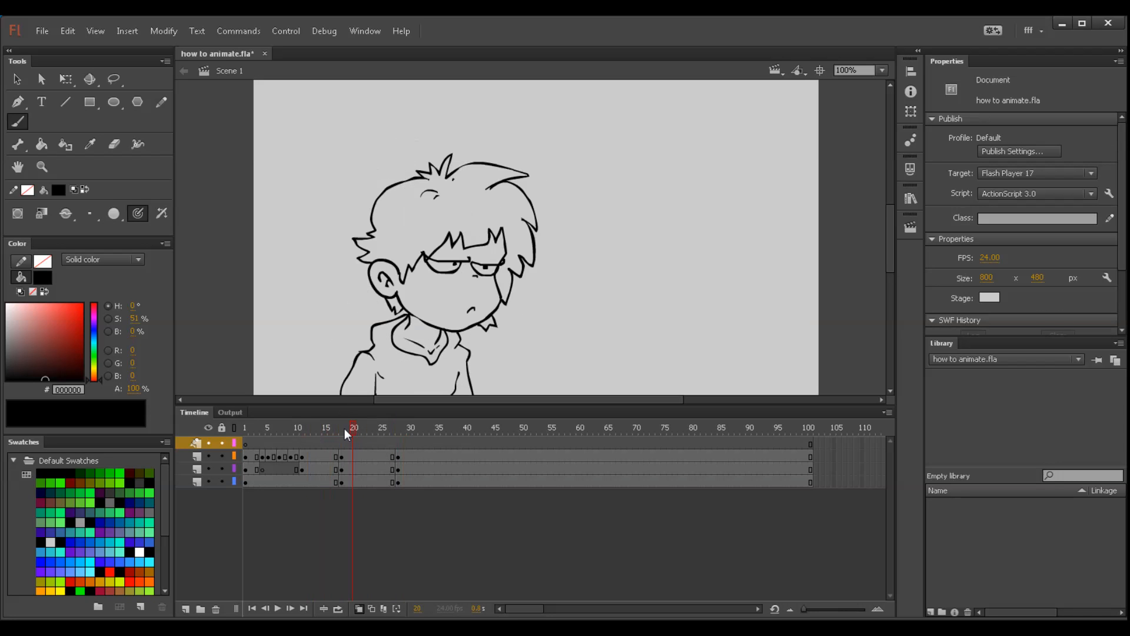
drag(608, 312, 594, 298)
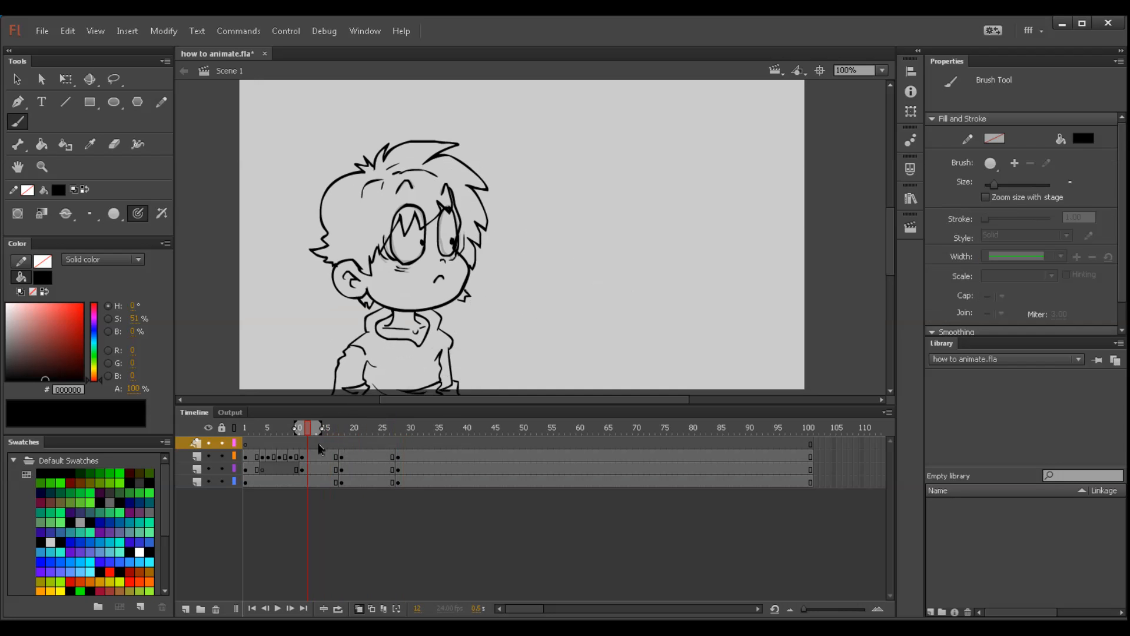
drag(307, 431, 296, 434)
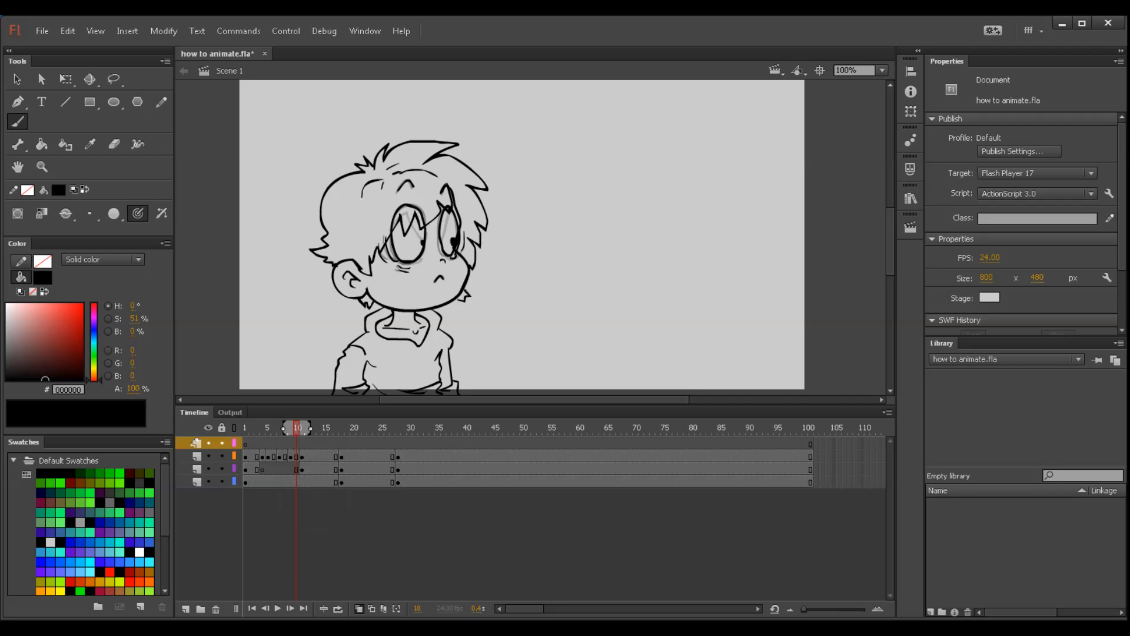
key(alt+Tab)
key(alt+Tab)
drag(292, 431, 309, 436)
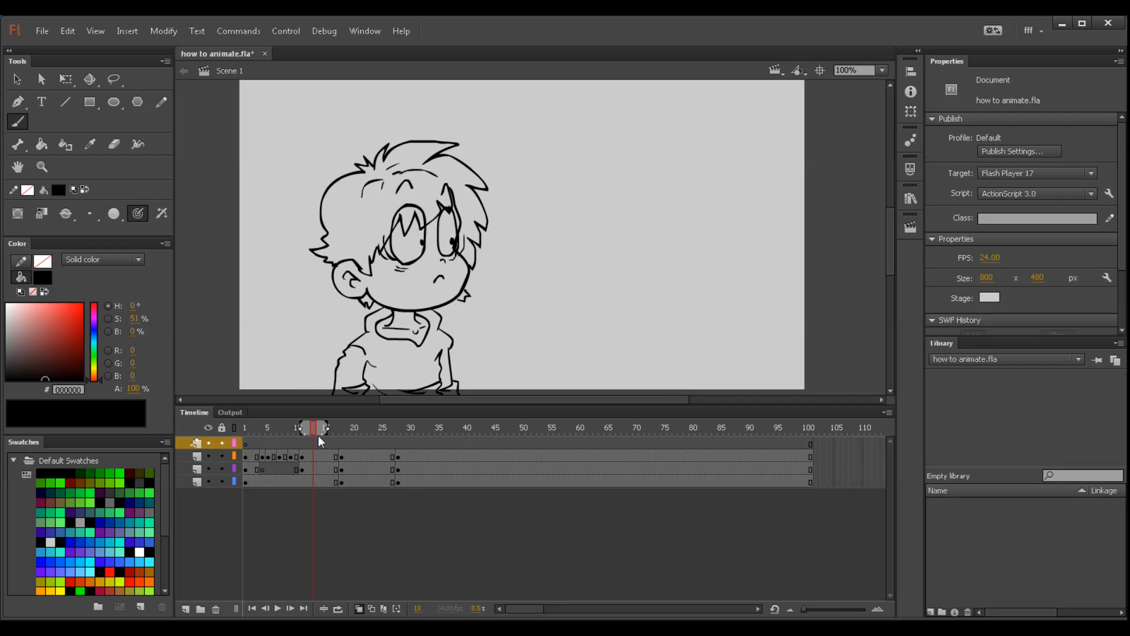
Step: Insert a blank keyframe at frame 13 on the third layer for a new eye drawing
click(313, 457)
click(312, 469)
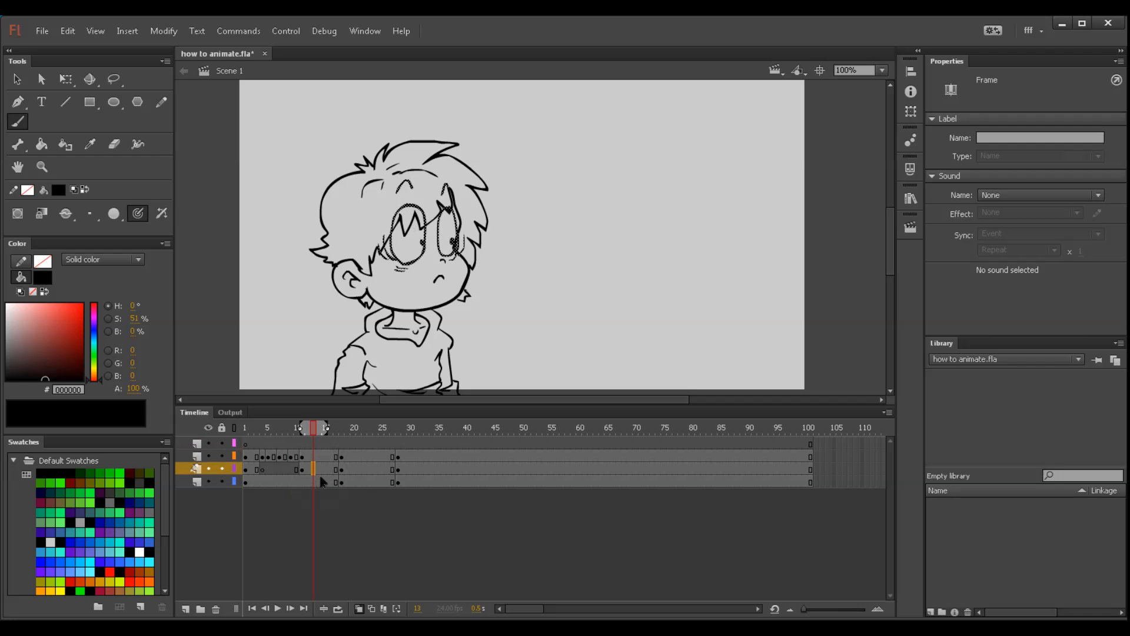
mouse_move(318, 426)
mouse_down()
mouse_move(352, 434)
mouse_move(303, 443)
mouse_up()
click(313, 457)
click(317, 469)
key(F7)
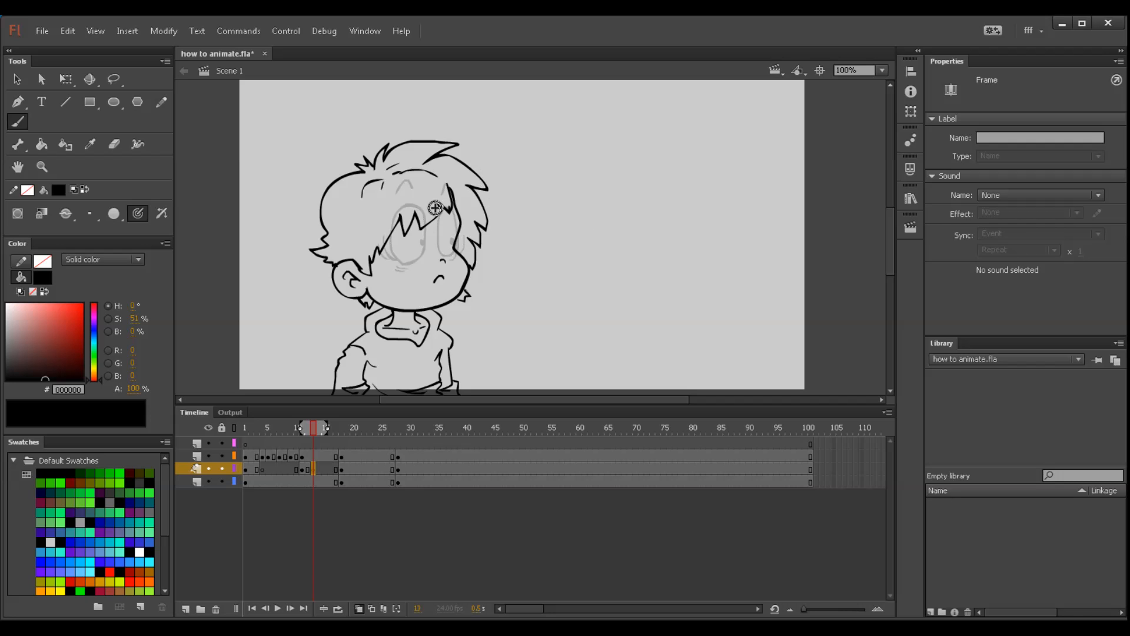
Step: Draw the wide oval eyes, the eyebrow and the short lines beneath the eyes at frame 13
drag(401, 189, 412, 188)
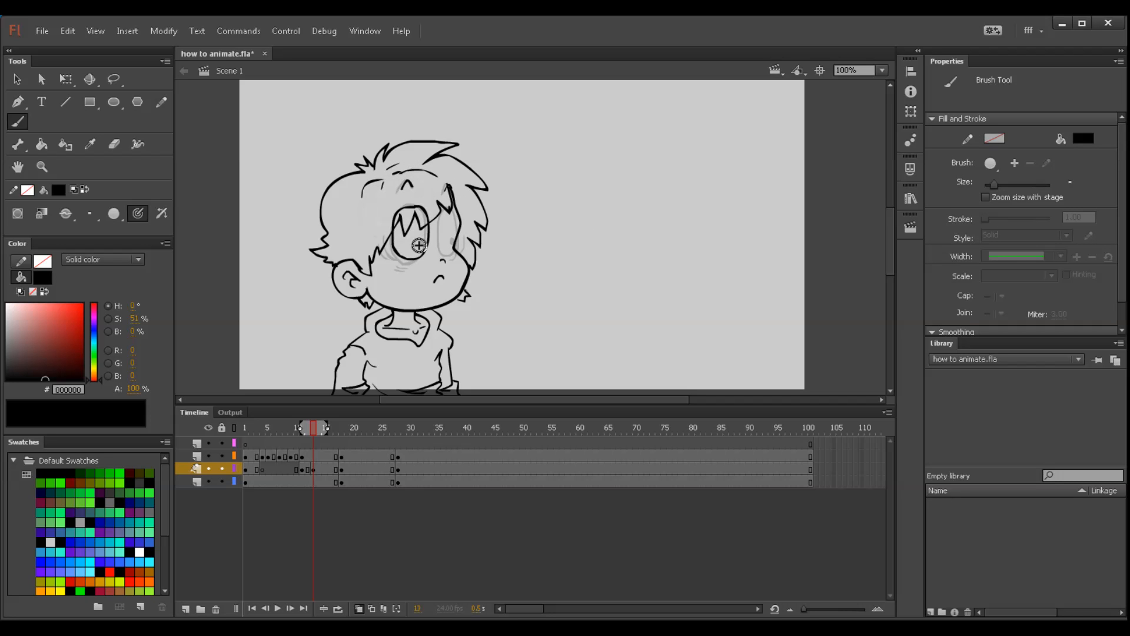
key(ctrl+z)
mouse_move(408, 204)
mouse_down()
mouse_move(392, 224)
mouse_move(406, 204)
mouse_move(422, 243)
mouse_up()
drag(439, 204, 450, 256)
key(ctrl+z)
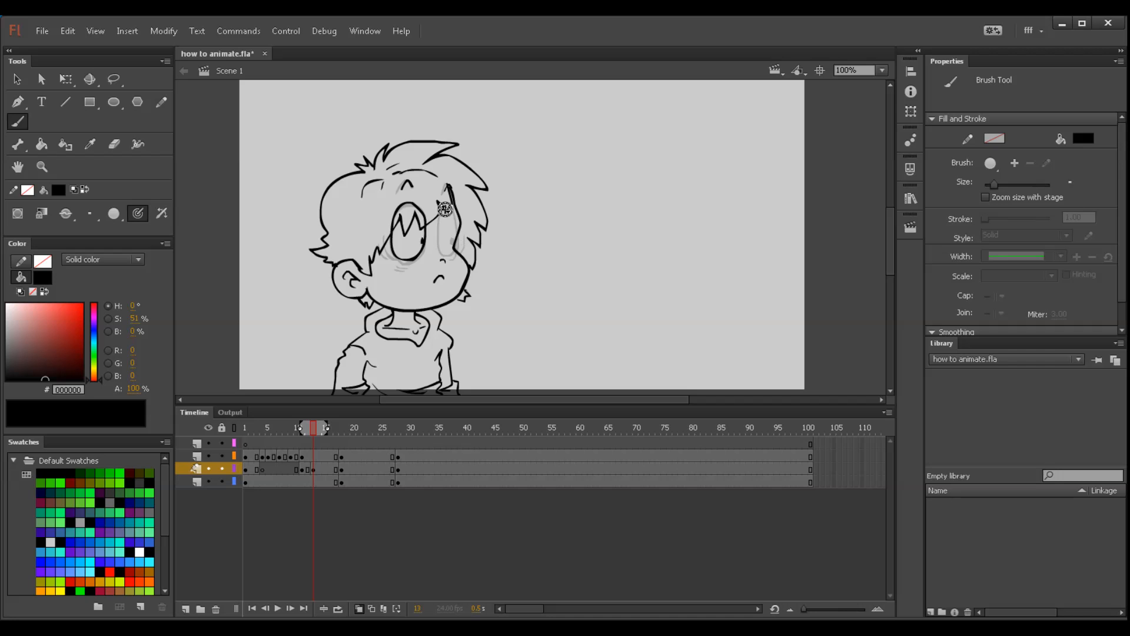
drag(441, 210, 454, 243)
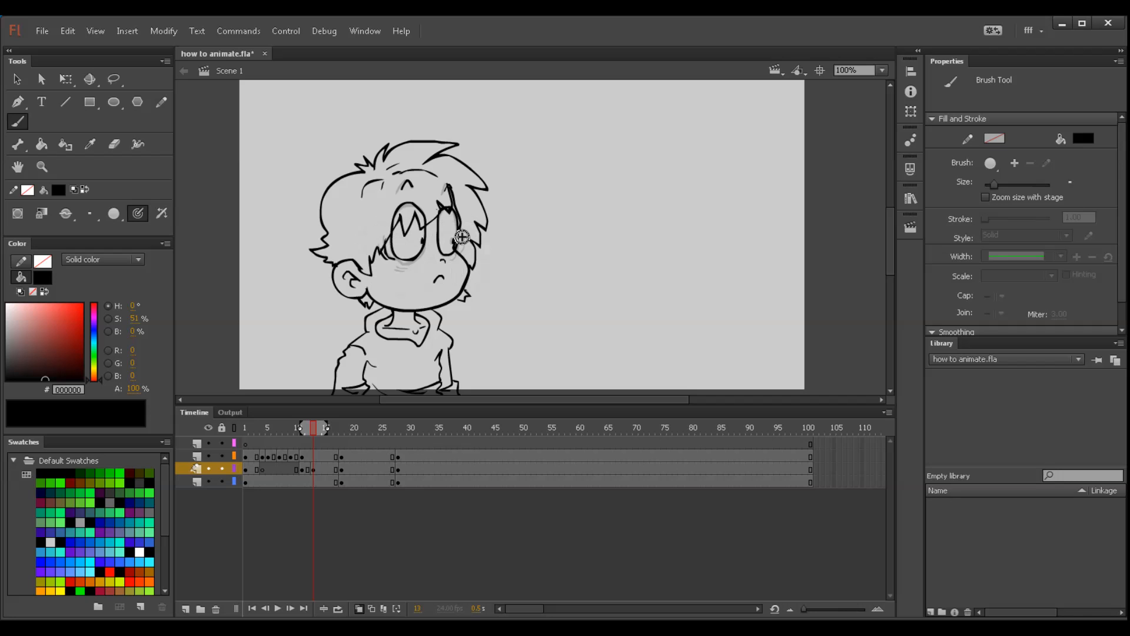
drag(397, 264, 451, 262)
Step: Insert blank keyframes at frame 16 on the lower three layers for an in-between drawing
mouse_move(321, 436)
mouse_down()
mouse_move(303, 430)
mouse_move(360, 436)
mouse_move(335, 430)
mouse_up()
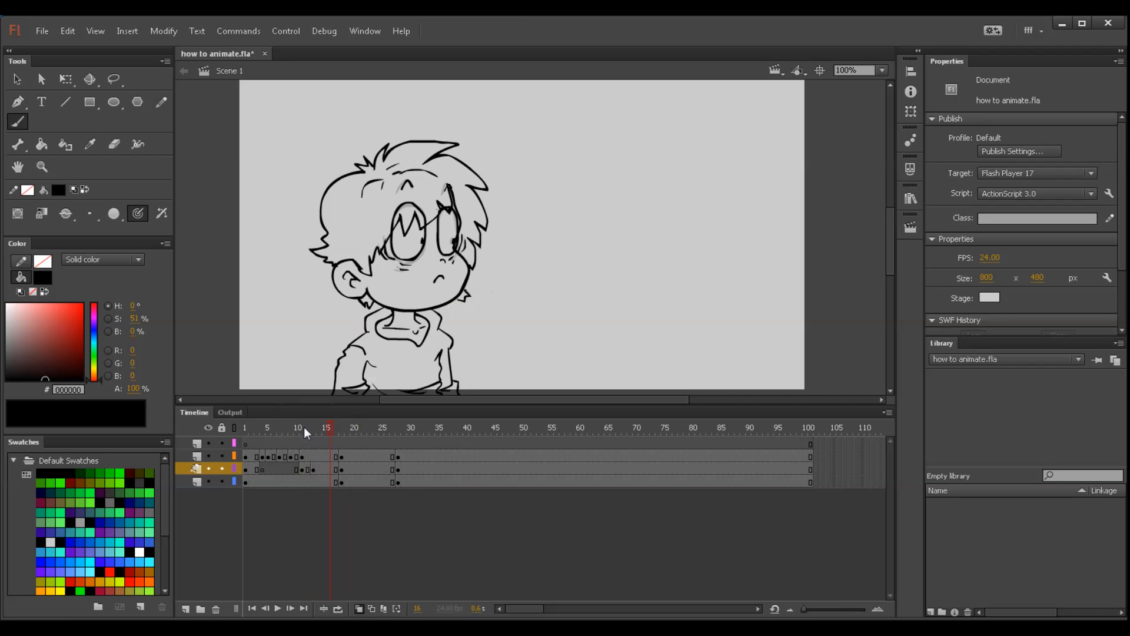
click(326, 470)
click(332, 481)
click(337, 469)
click(347, 468)
click(329, 469)
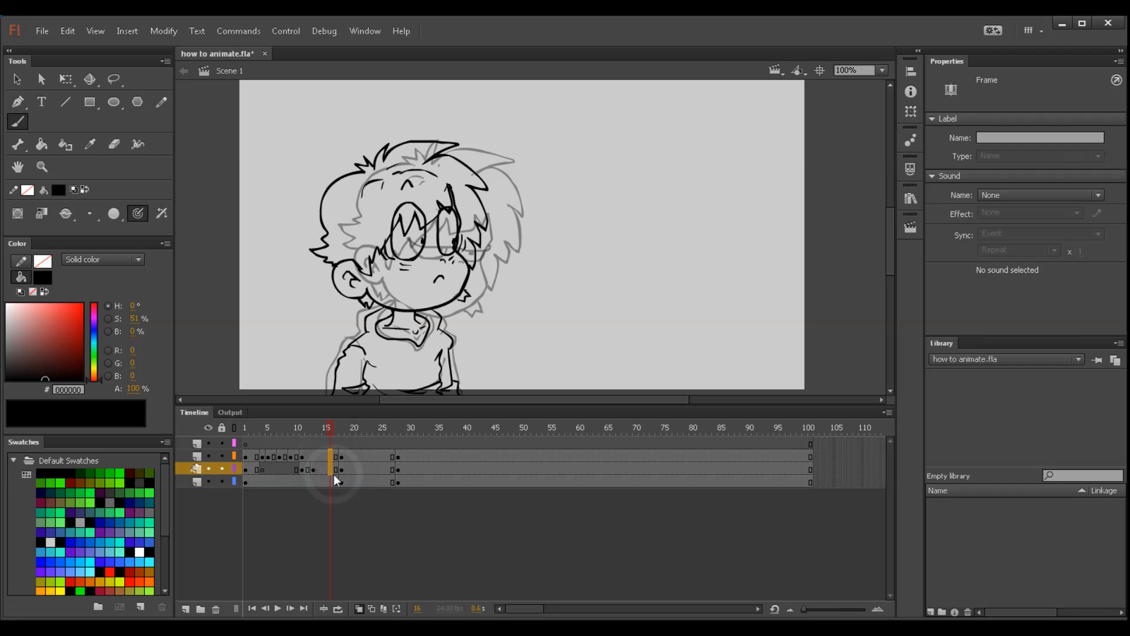
click(330, 478)
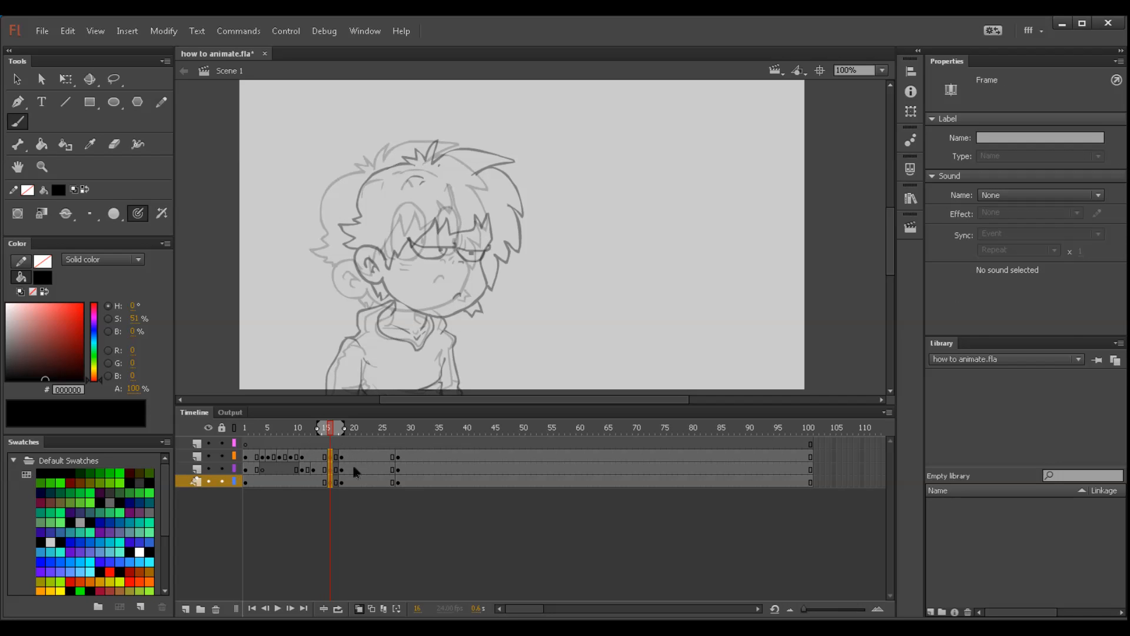
Step: Draw the face contour from cheek to chin and the ear at frame 16 on the bottom layer
click(338, 434)
drag(490, 217, 484, 253)
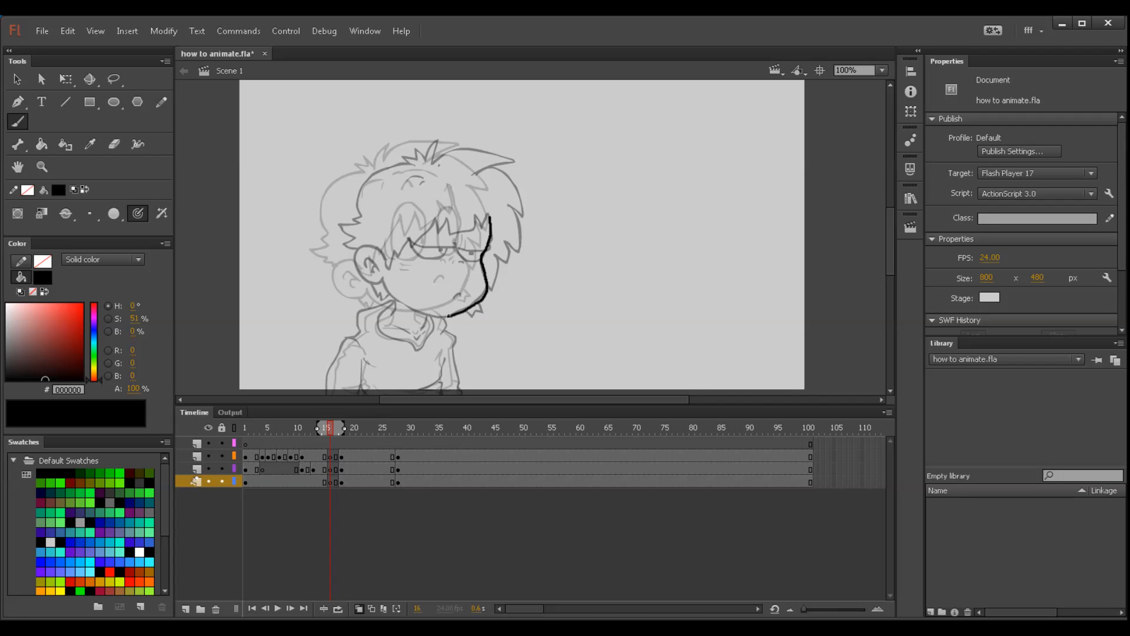
mouse_move(378, 279)
mouse_down()
mouse_move(424, 321)
mouse_move(357, 279)
mouse_move(391, 311)
mouse_move(374, 292)
mouse_move(380, 310)
mouse_up()
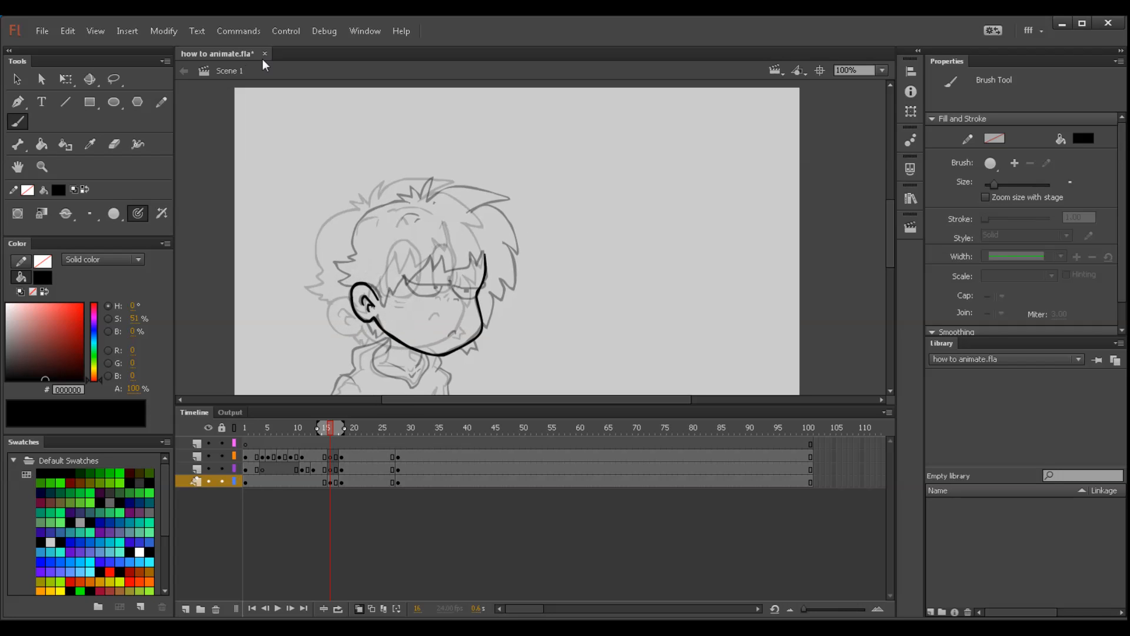
Step: Draw the jagged bangs across the forehead from the ear to the far side of the face
drag(434, 285, 418, 267)
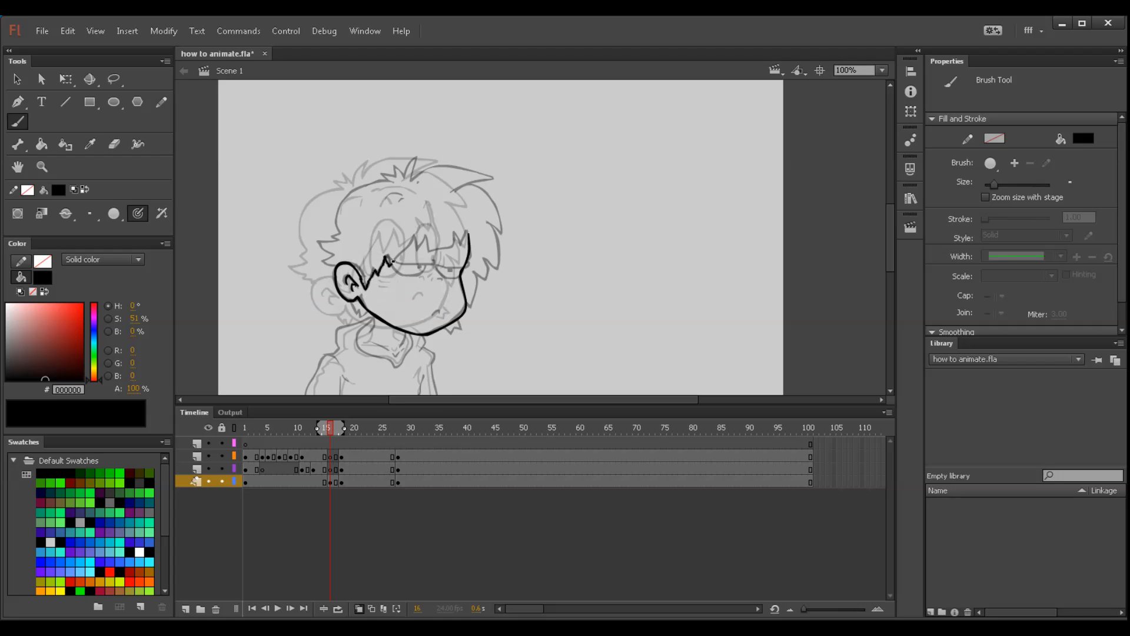
drag(437, 267, 420, 241)
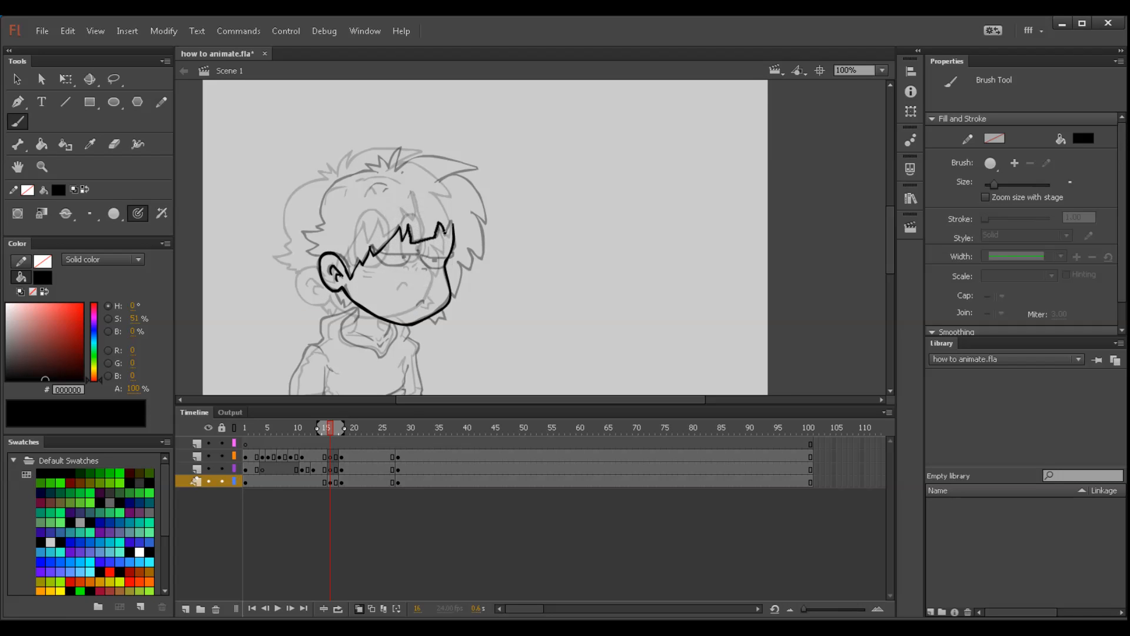
drag(393, 307, 416, 343)
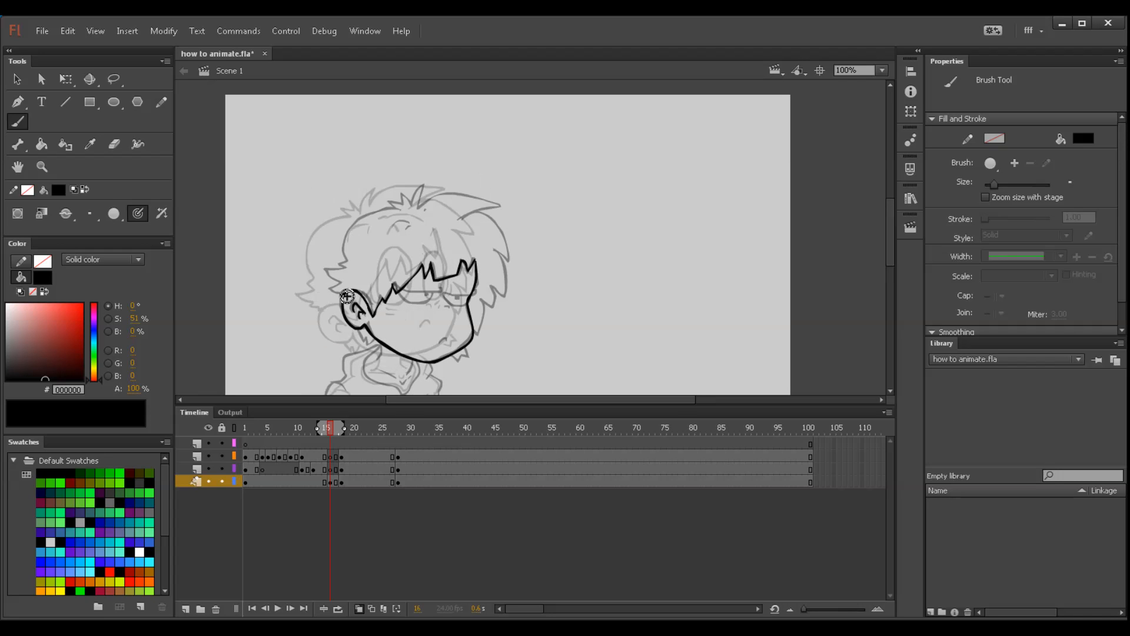
Step: Draw the spiky hair outline at frame 16, from behind the ear over the top tufts to the far-side locks
drag(344, 296, 329, 288)
mouse_move(389, 208)
mouse_down()
mouse_move(400, 243)
mouse_move(361, 224)
mouse_move(390, 201)
mouse_up()
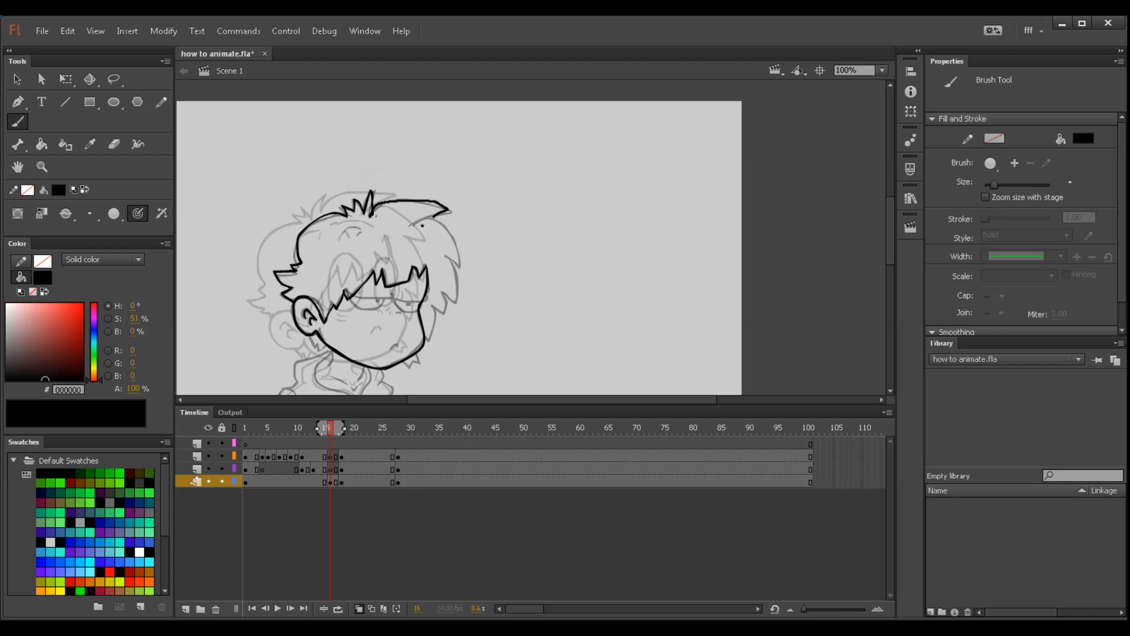
drag(419, 238, 407, 221)
mouse_move(422, 200)
mouse_down()
mouse_move(410, 209)
mouse_move(421, 202)
mouse_move(445, 240)
mouse_move(435, 240)
mouse_up()
drag(424, 291, 423, 272)
mouse_move(435, 223)
mouse_down()
mouse_move(428, 260)
mouse_move(404, 260)
mouse_move(437, 258)
mouse_move(419, 277)
mouse_up()
drag(434, 238, 423, 268)
Step: Draw the hair ends below the ear and chin, plus the hoodie's collar and hood at frame 16
drag(295, 314, 360, 313)
mouse_move(373, 260)
mouse_down()
mouse_move(372, 275)
mouse_move(391, 271)
mouse_up()
mouse_move(453, 306)
mouse_down()
mouse_move(412, 304)
mouse_move(437, 286)
mouse_move(417, 318)
mouse_move(352, 323)
mouse_move(383, 324)
mouse_move(380, 311)
mouse_move(370, 323)
mouse_move(386, 322)
mouse_move(388, 341)
mouse_up()
drag(371, 287, 358, 292)
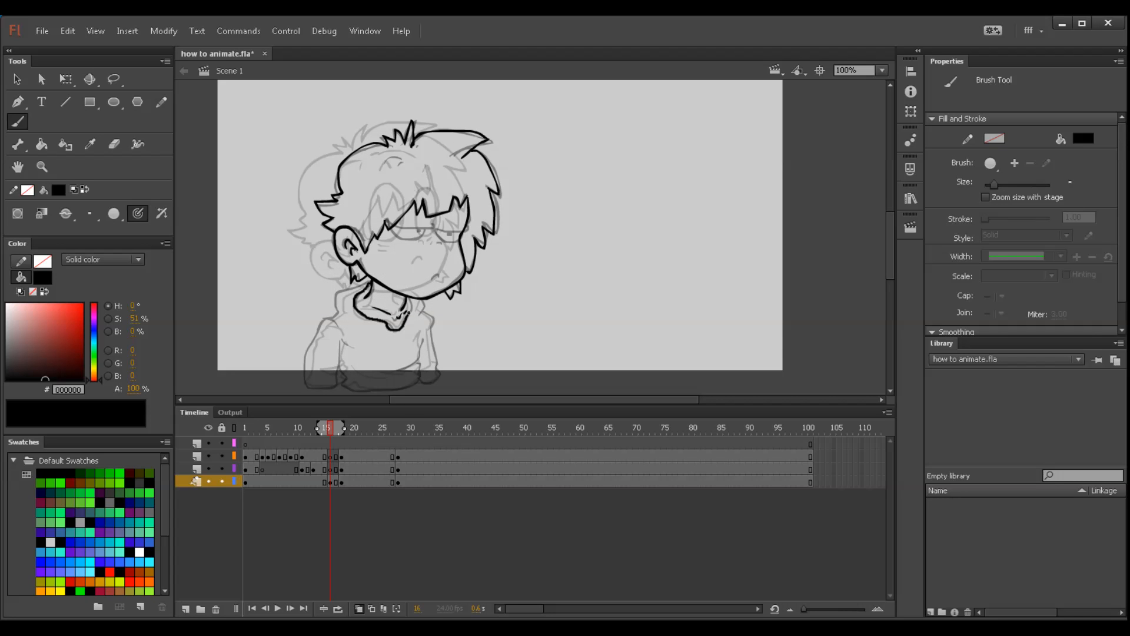
drag(340, 333, 381, 332)
mouse_move(396, 282)
mouse_down()
mouse_move(373, 301)
mouse_move(385, 311)
mouse_up()
drag(390, 328, 356, 323)
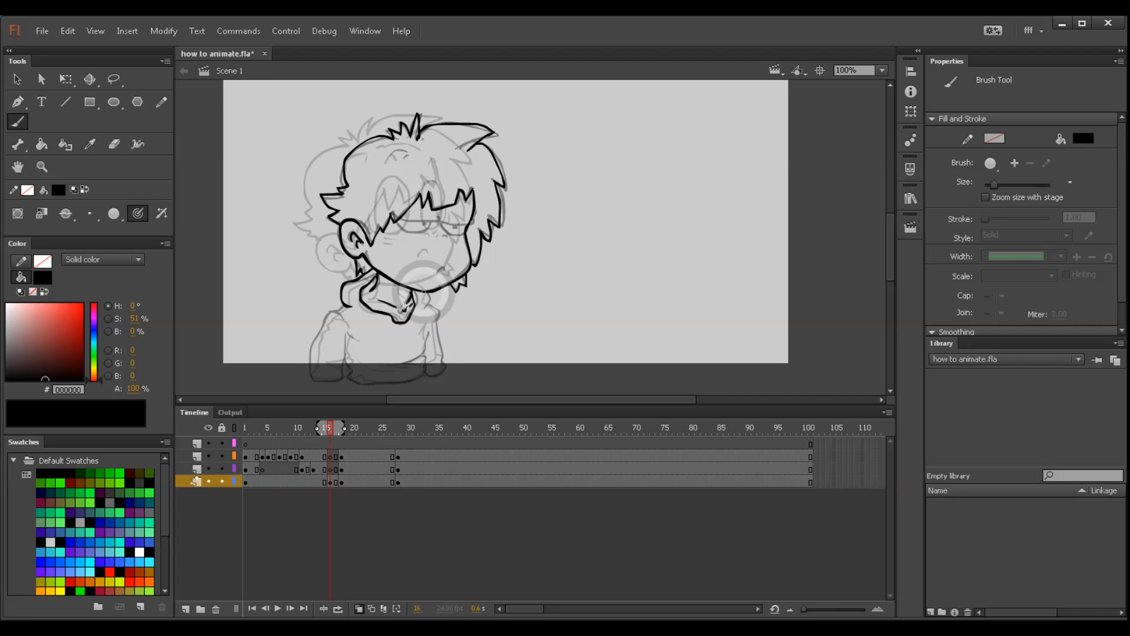
drag(426, 292, 427, 319)
Step: Draw the shoulders and both sleeves of the hoodie at frame 16, redoing the near sleeve's first stroke
mouse_move(380, 289)
mouse_down()
mouse_move(390, 296)
mouse_move(374, 301)
mouse_move(384, 310)
mouse_move(364, 308)
mouse_move(351, 361)
mouse_up()
key(ctrl+z)
drag(373, 299, 369, 298)
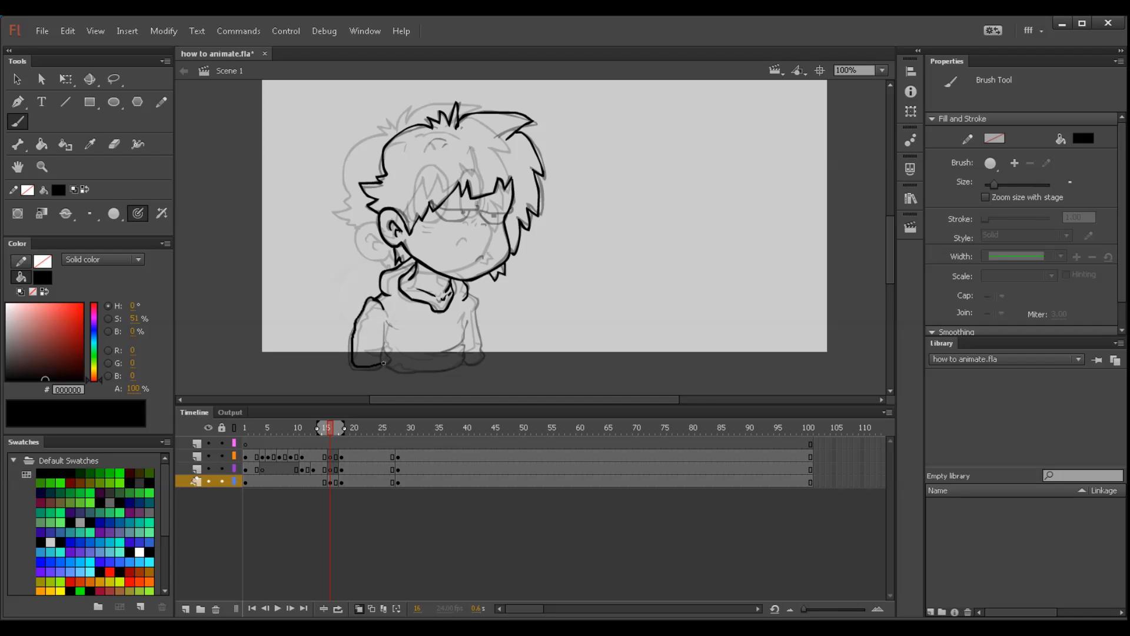
drag(385, 324, 396, 329)
mouse_move(462, 322)
mouse_down()
mouse_move(398, 326)
mouse_move(400, 303)
mouse_up()
mouse_move(404, 301)
mouse_down()
mouse_move(416, 311)
mouse_move(406, 311)
mouse_move(414, 342)
mouse_up()
drag(437, 310, 438, 330)
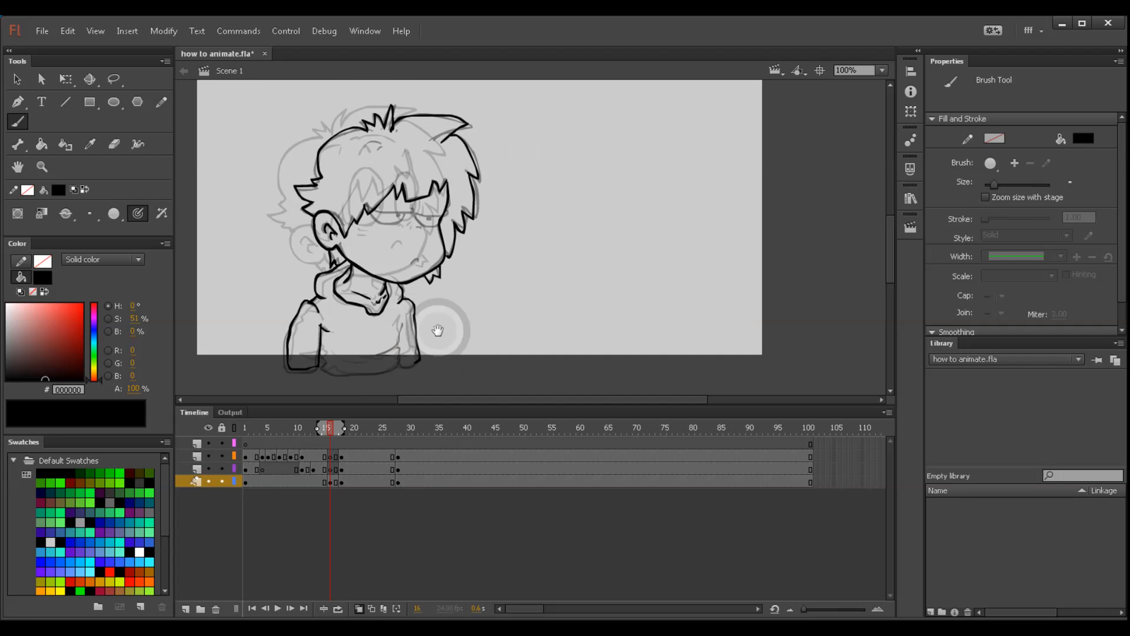
Step: Finish the hoodie at frame 16 with the far cuff, the torso fold and the curved bottom hem
drag(480, 286, 469, 309)
mouse_move(361, 327)
mouse_down()
mouse_move(361, 305)
mouse_move(307, 354)
mouse_move(310, 374)
mouse_up()
mouse_move(389, 337)
mouse_down()
mouse_move(389, 328)
mouse_move(374, 356)
mouse_move(380, 332)
mouse_up()
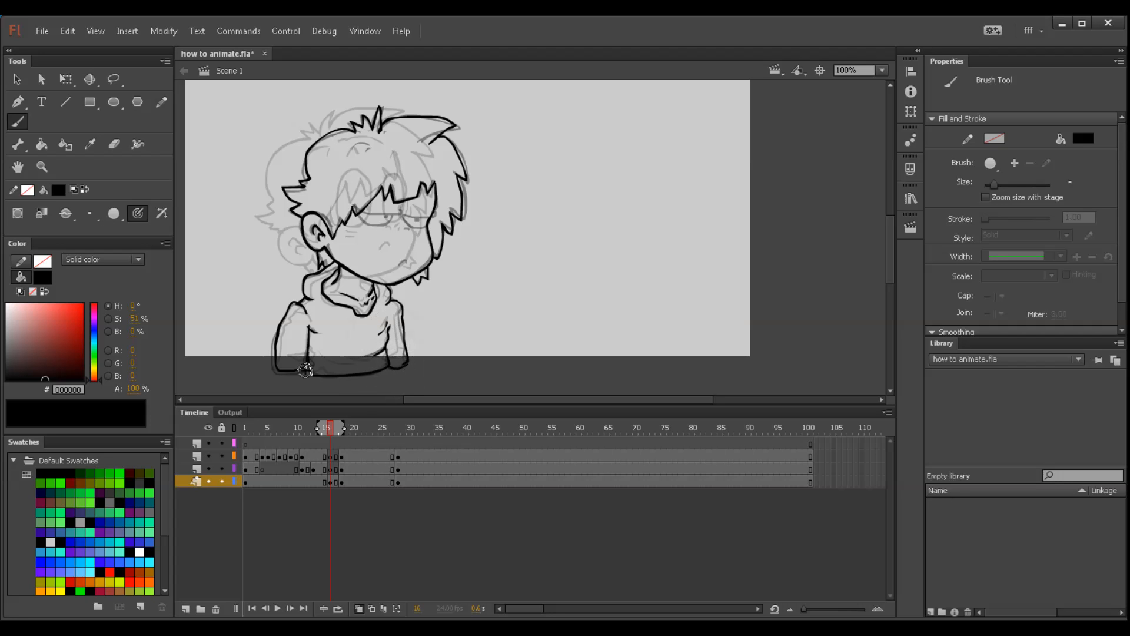
drag(430, 299, 423, 339)
drag(489, 280, 479, 255)
Step: Draw the half-closed eyes with their heavy lids and the small frowning mouth at frame 16 on the purple layer
click(347, 429)
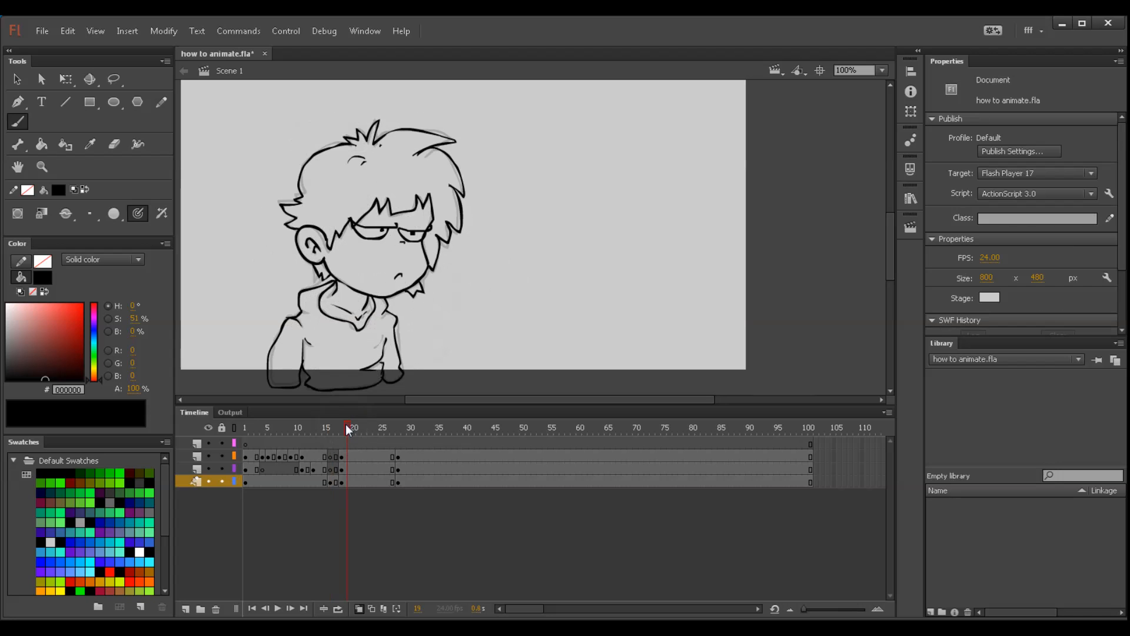
click(332, 471)
drag(422, 301, 435, 336)
drag(366, 259, 404, 264)
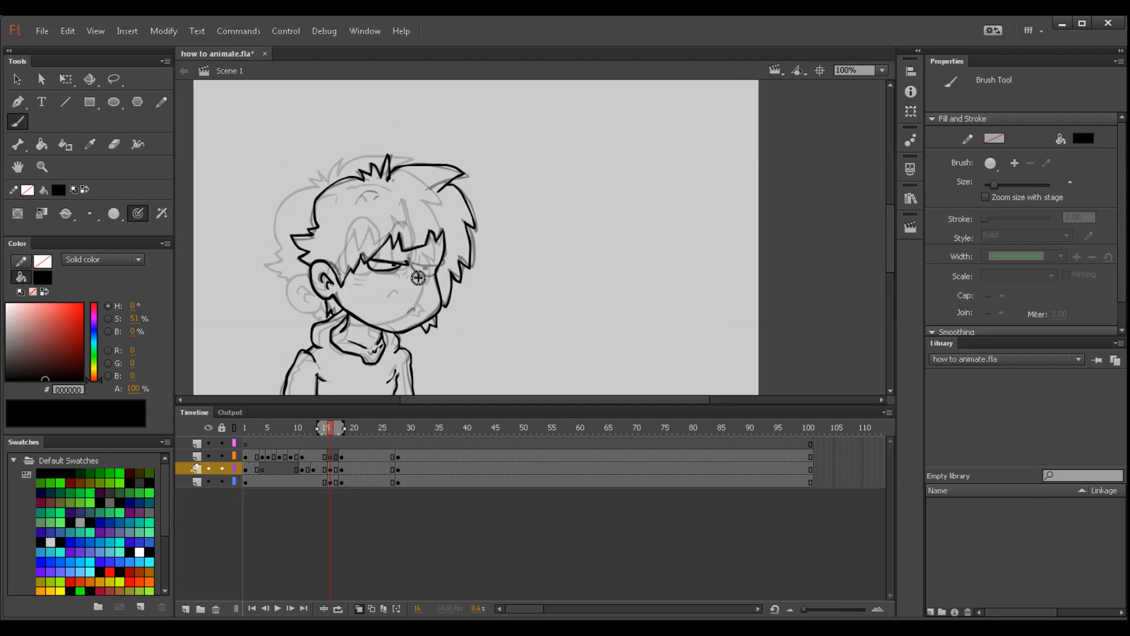
drag(413, 265, 435, 269)
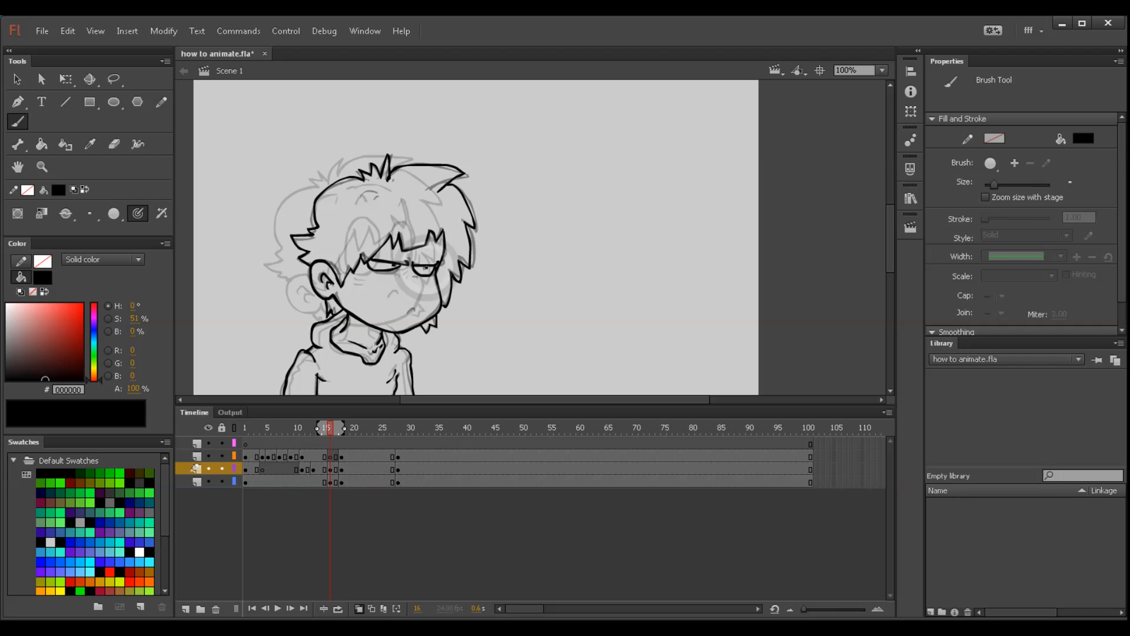
scroll(416, 266, down, 1)
drag(414, 265, 418, 287)
scroll(414, 294, down, 1)
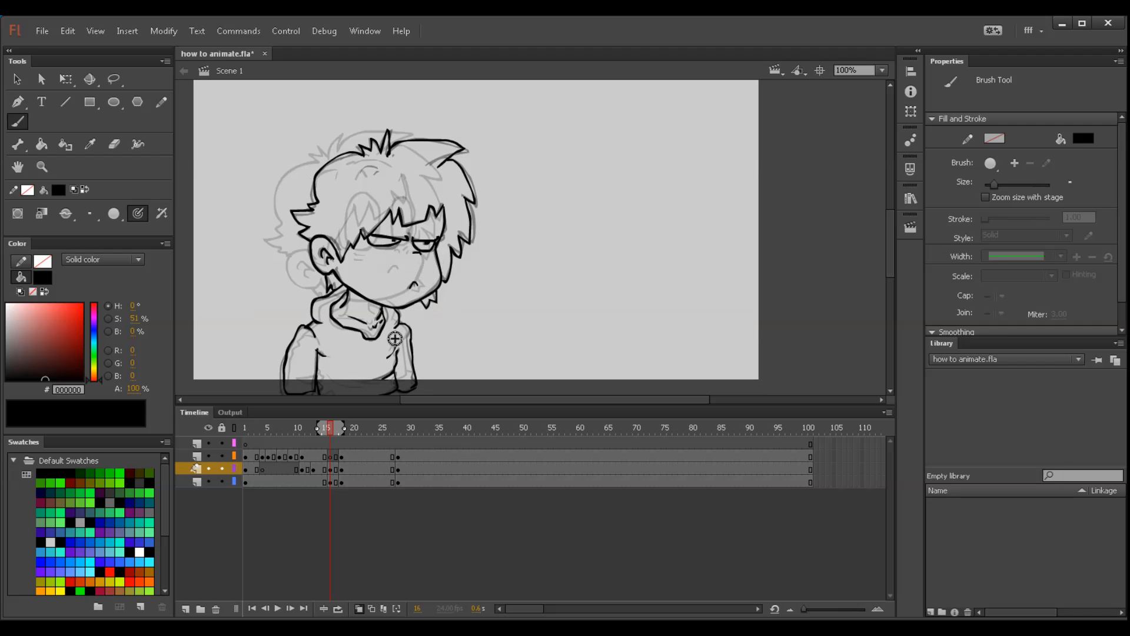
Step: Insert blank keyframes at frame 26 on the lower three layers for another in-between drawing
mouse_move(331, 430)
mouse_down()
mouse_move(319, 424)
mouse_move(338, 424)
mouse_move(292, 422)
mouse_move(344, 423)
mouse_move(300, 434)
mouse_move(410, 431)
mouse_move(314, 434)
mouse_move(389, 441)
mouse_up()
click(393, 469)
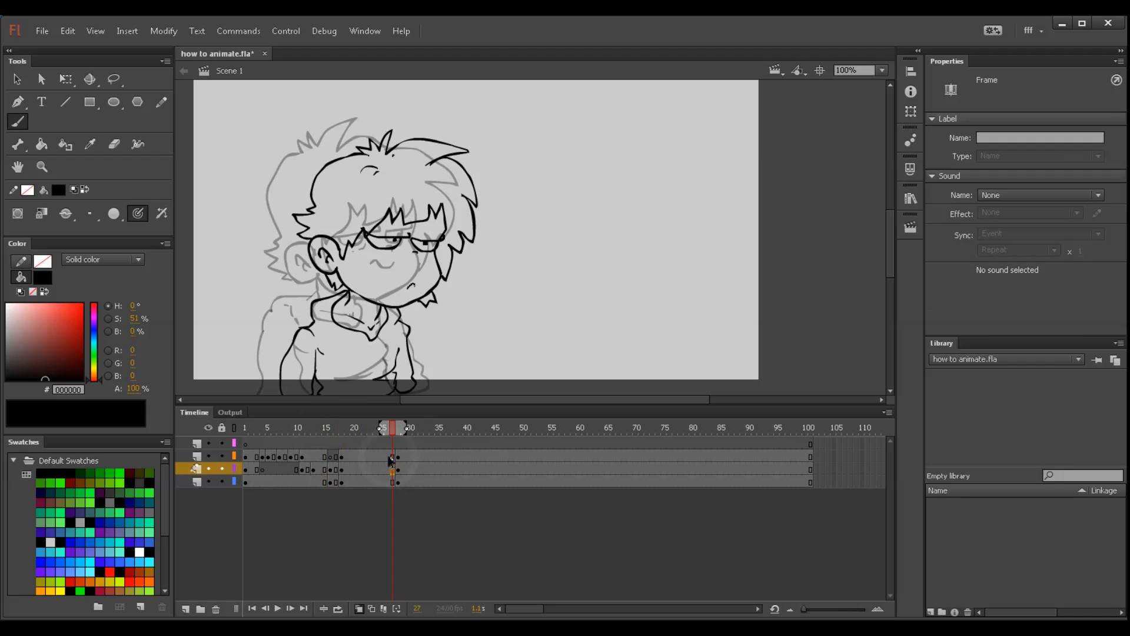
drag(388, 480, 388, 482)
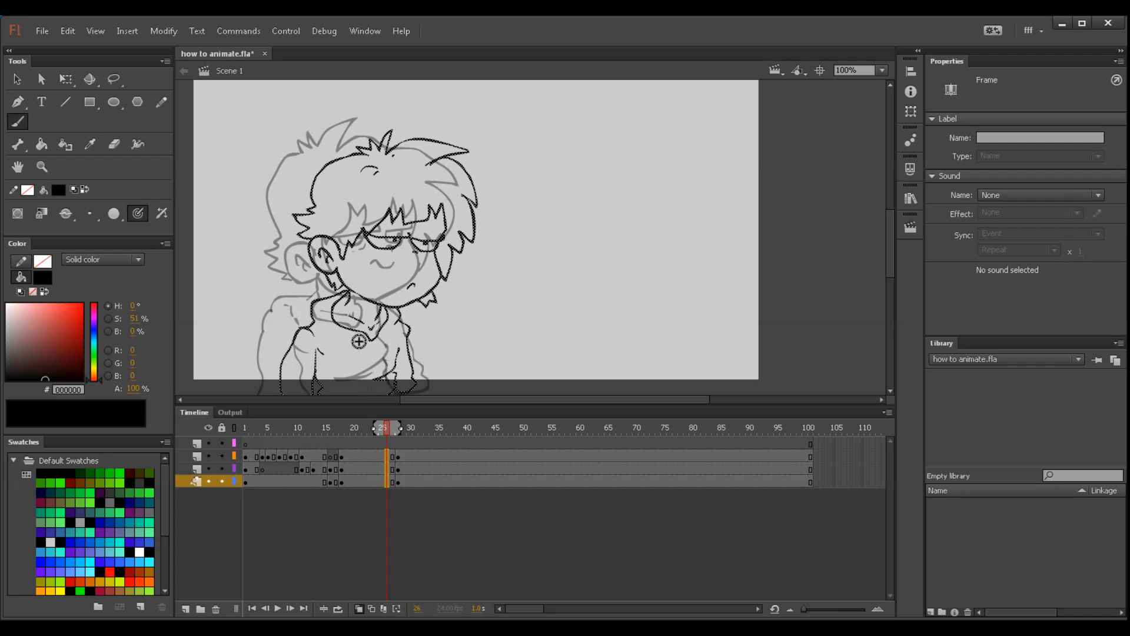
key(F7)
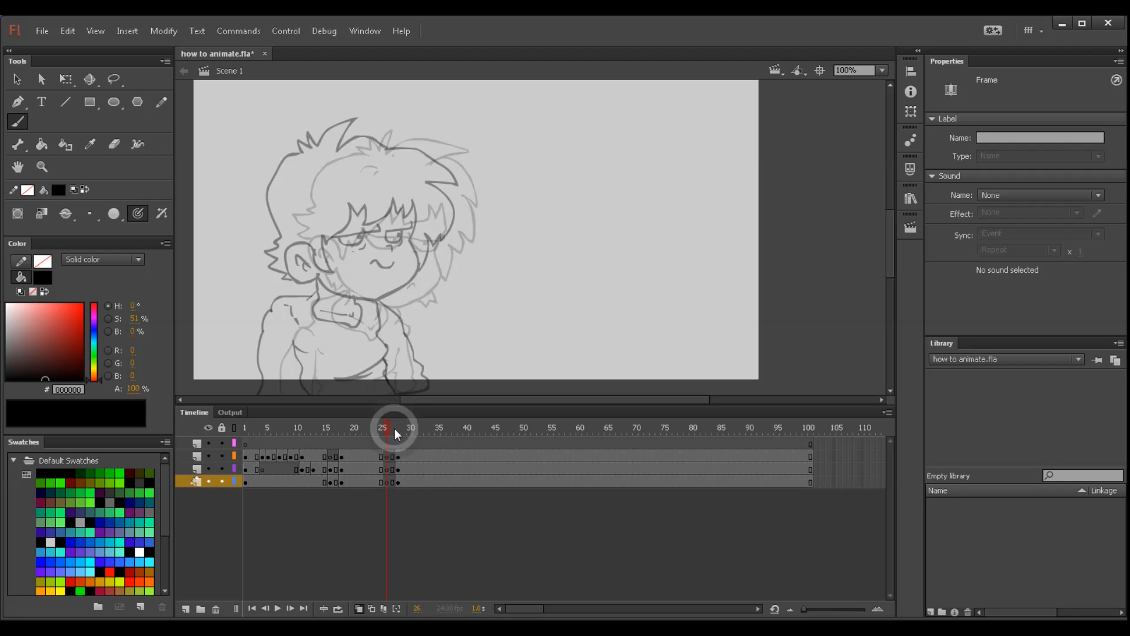
Step: Check the keyframes and drawings around frame 26 on the lower layers, between frames 23 and 30
click(383, 428)
click(390, 469)
click(389, 479)
click(409, 469)
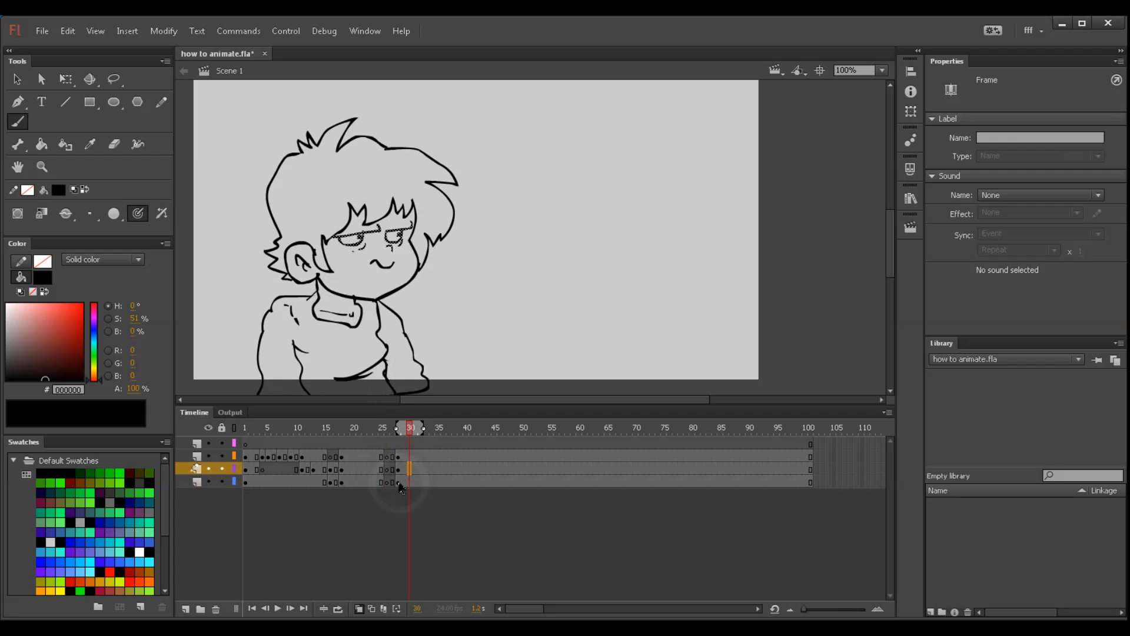
click(404, 480)
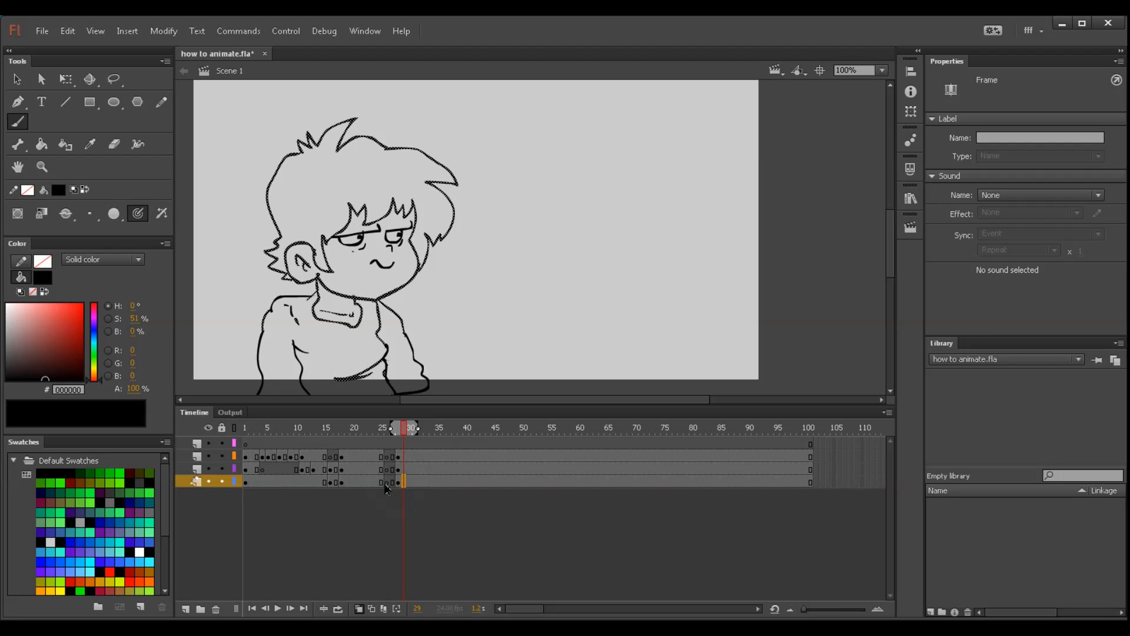
click(386, 484)
click(378, 482)
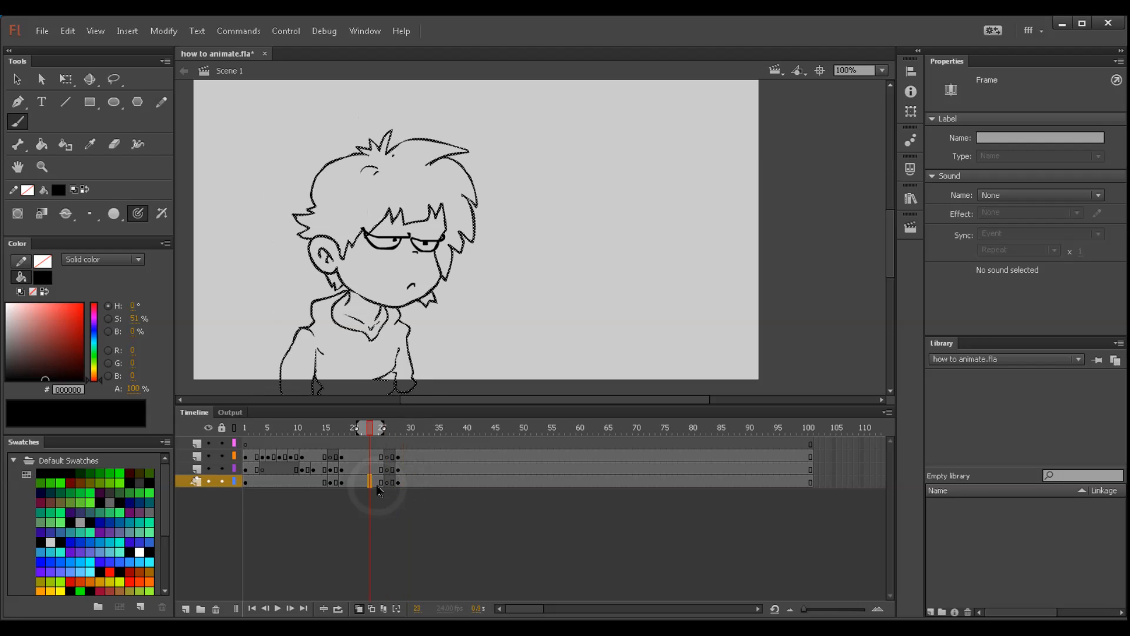
click(386, 482)
click(375, 428)
click(439, 368)
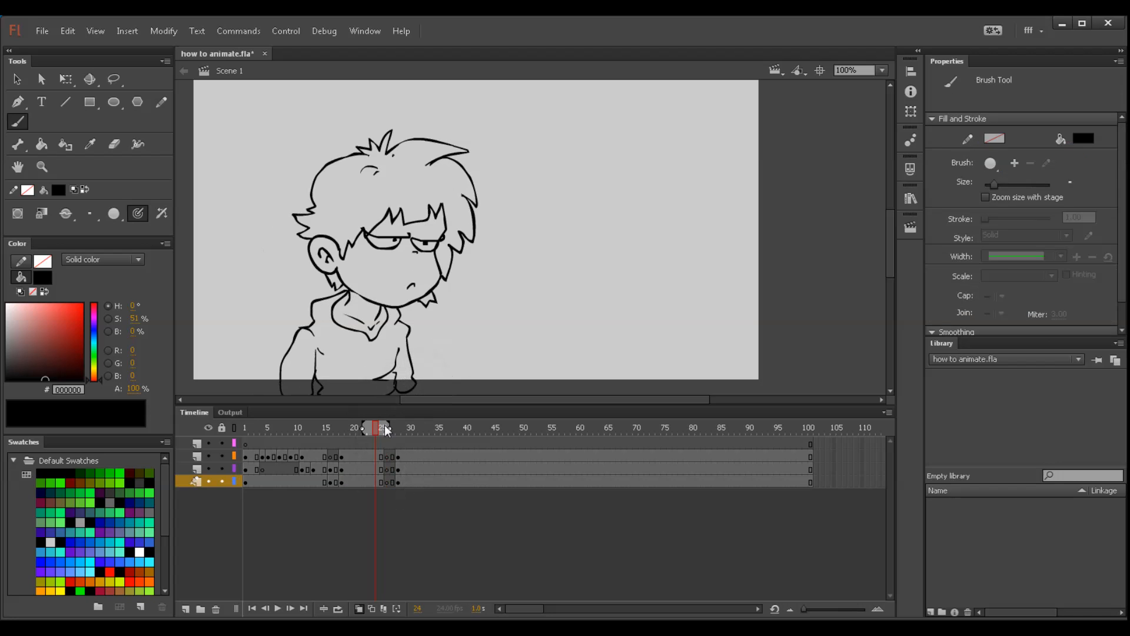
click(380, 482)
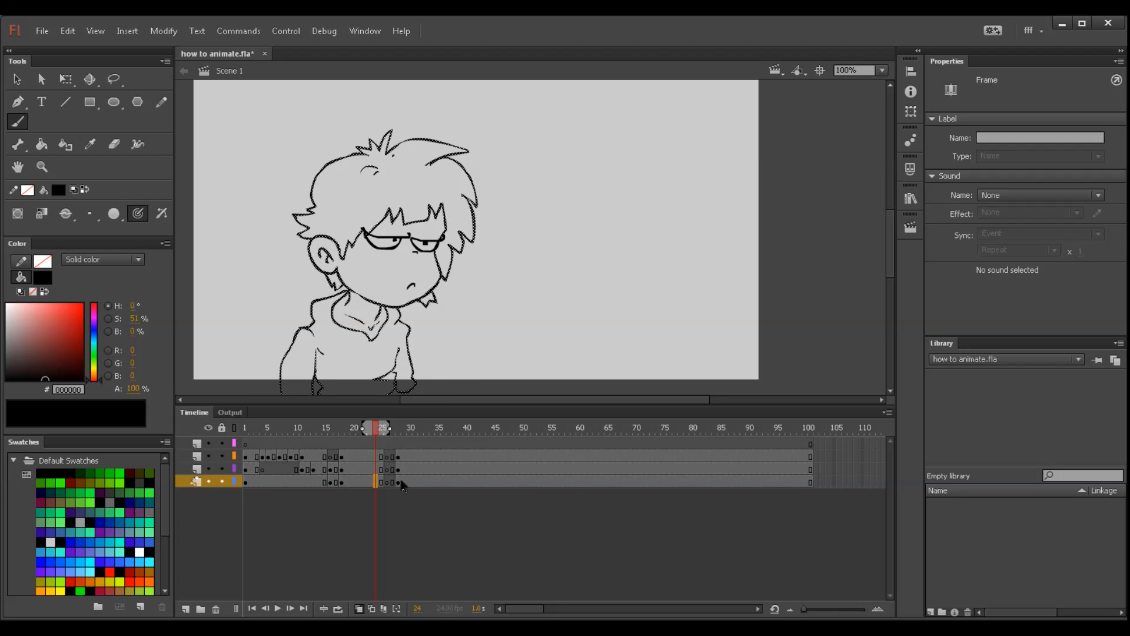
Step: Try deleting the frame 28 artwork on the orange layer, and undo the deletion
click(399, 483)
click(398, 456)
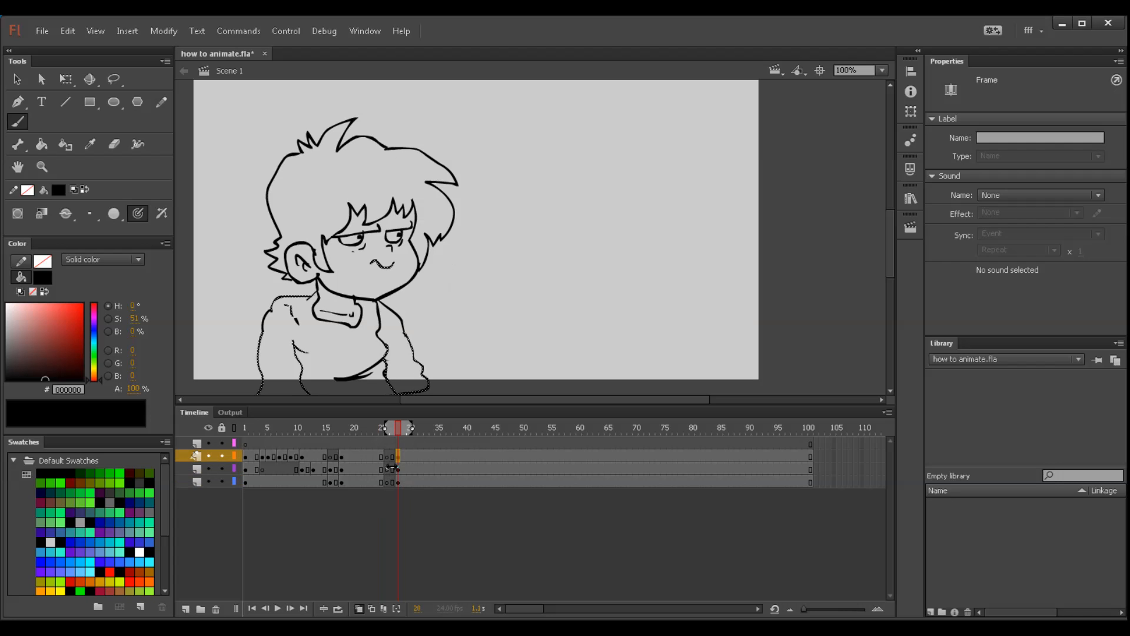
key(Delete)
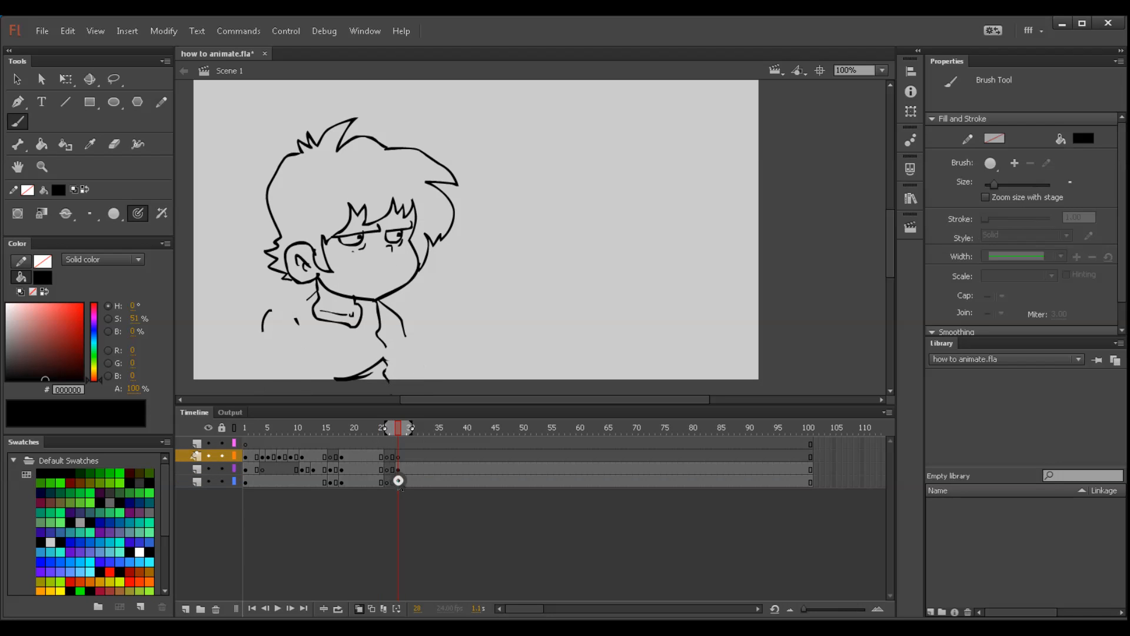
click(399, 482)
key(ctrl+z)
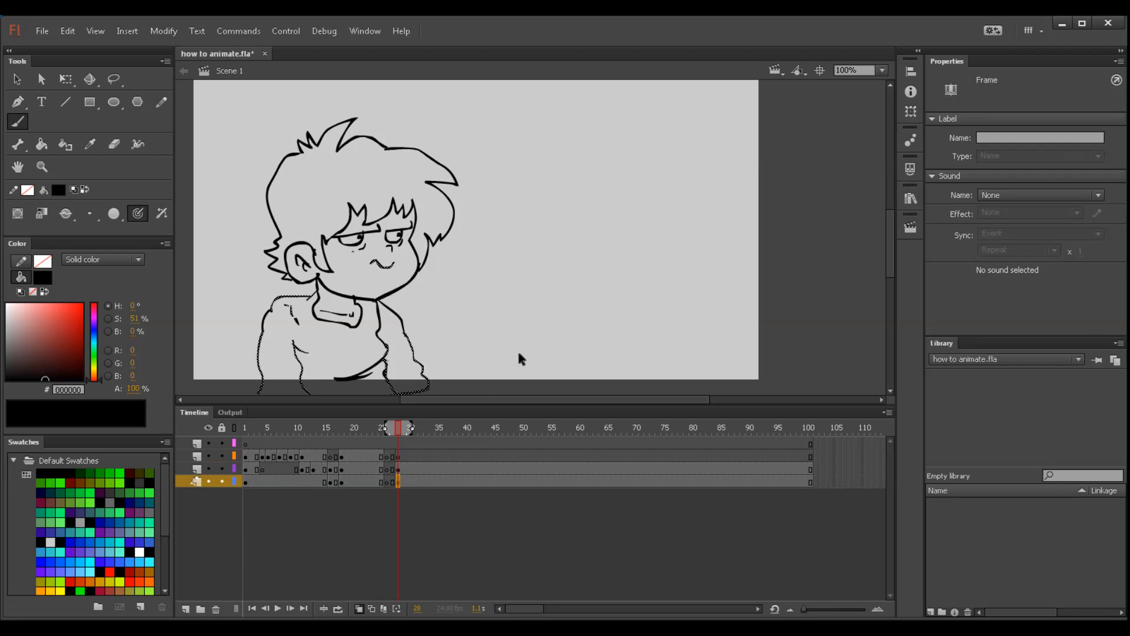
Step: Compare the blank frame 26 with the finished pose at frames 28 and 29
drag(427, 335, 447, 329)
mouse_move(398, 429)
mouse_down()
mouse_move(384, 427)
mouse_move(397, 426)
mouse_up()
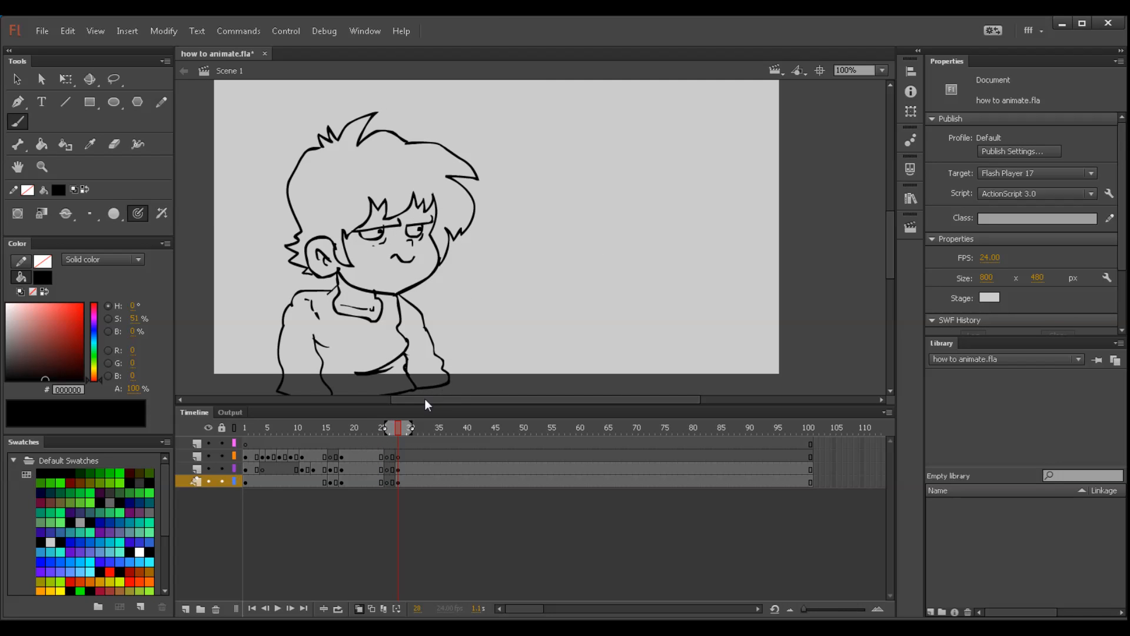
mouse_move(406, 430)
mouse_down()
mouse_move(380, 435)
mouse_move(408, 425)
mouse_up()
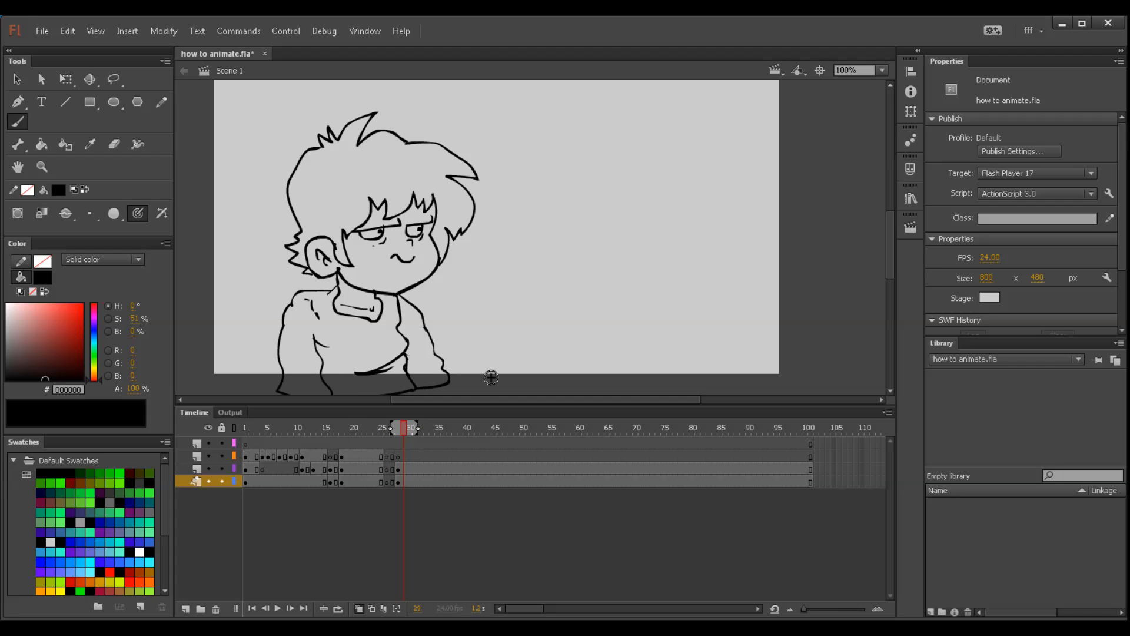
mouse_move(408, 434)
mouse_down()
mouse_move(367, 438)
mouse_move(385, 427)
mouse_move(413, 434)
mouse_up()
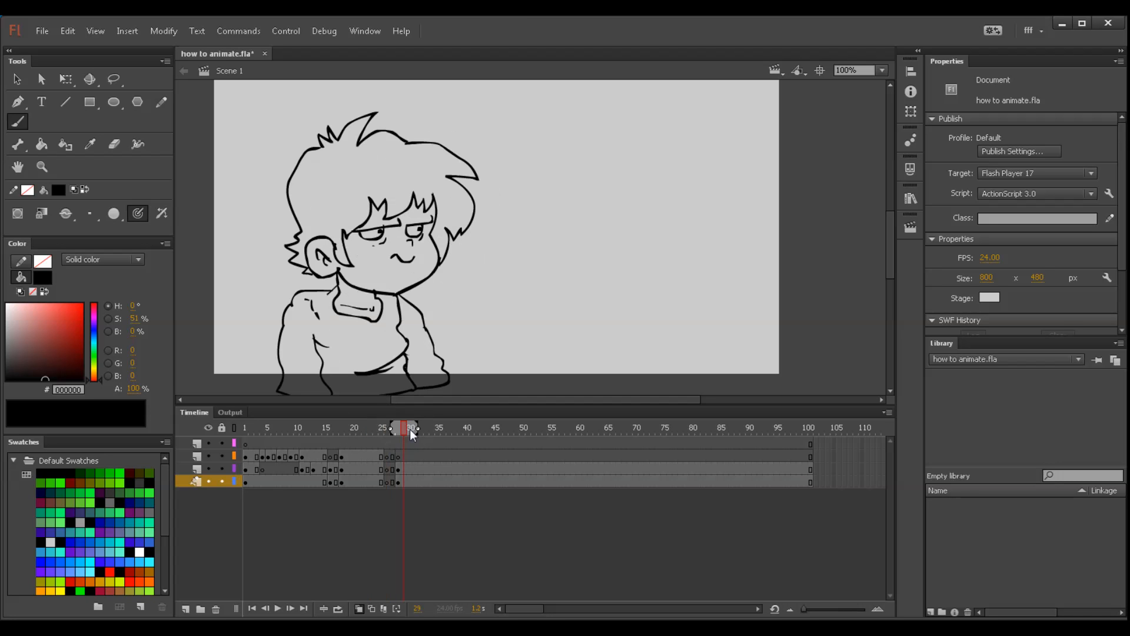
click(398, 482)
click(385, 481)
click(399, 471)
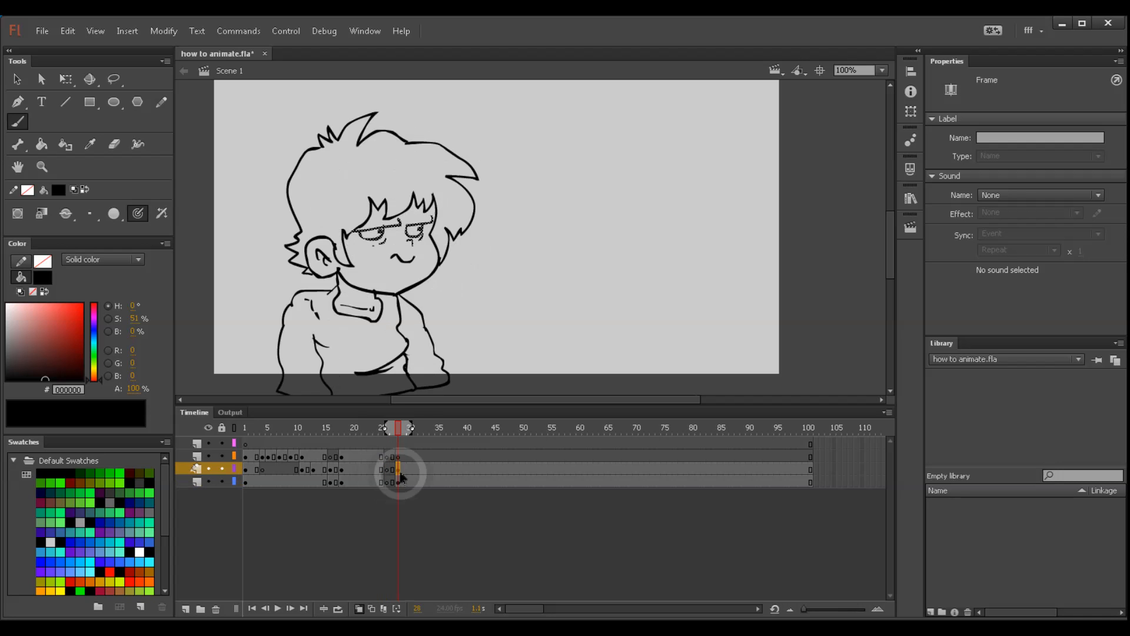
drag(399, 431, 388, 433)
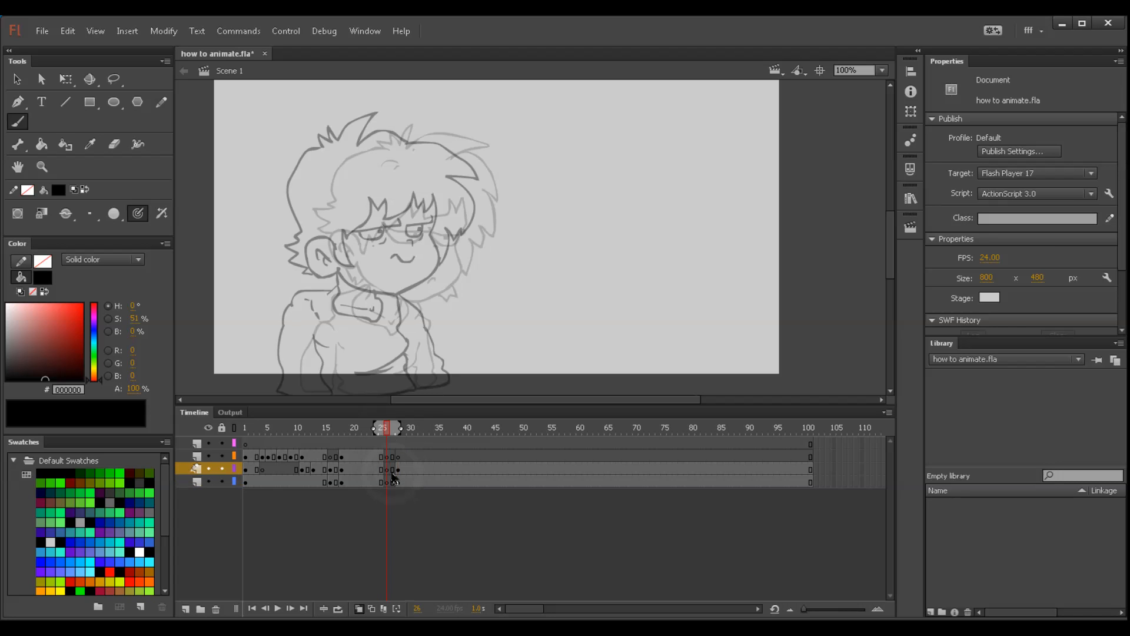
click(375, 481)
click(387, 481)
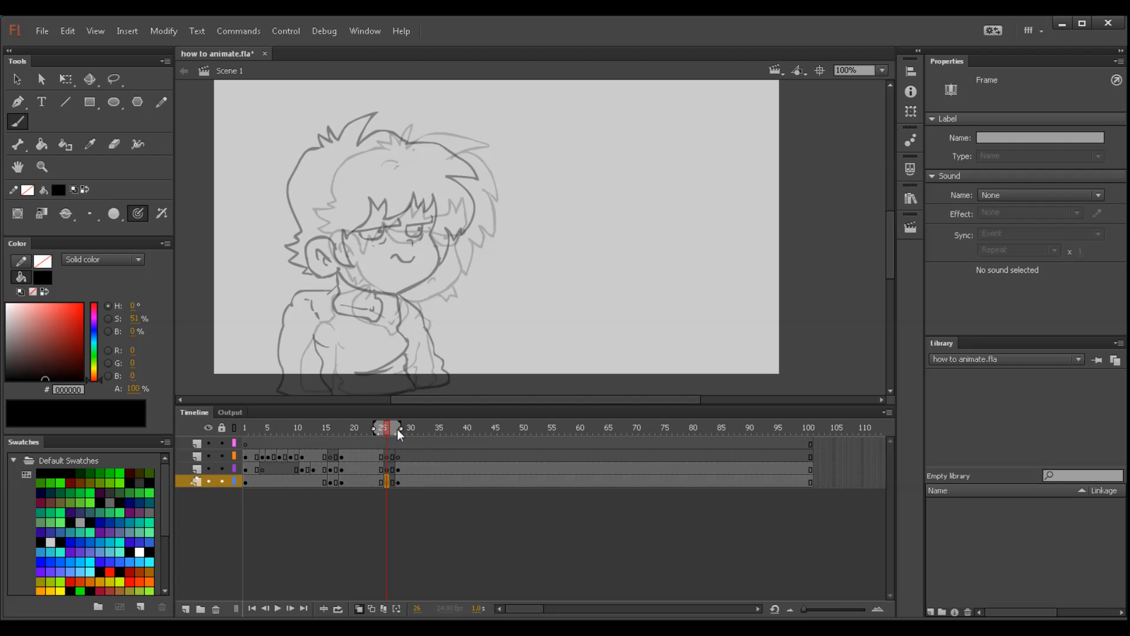
drag(390, 429, 401, 430)
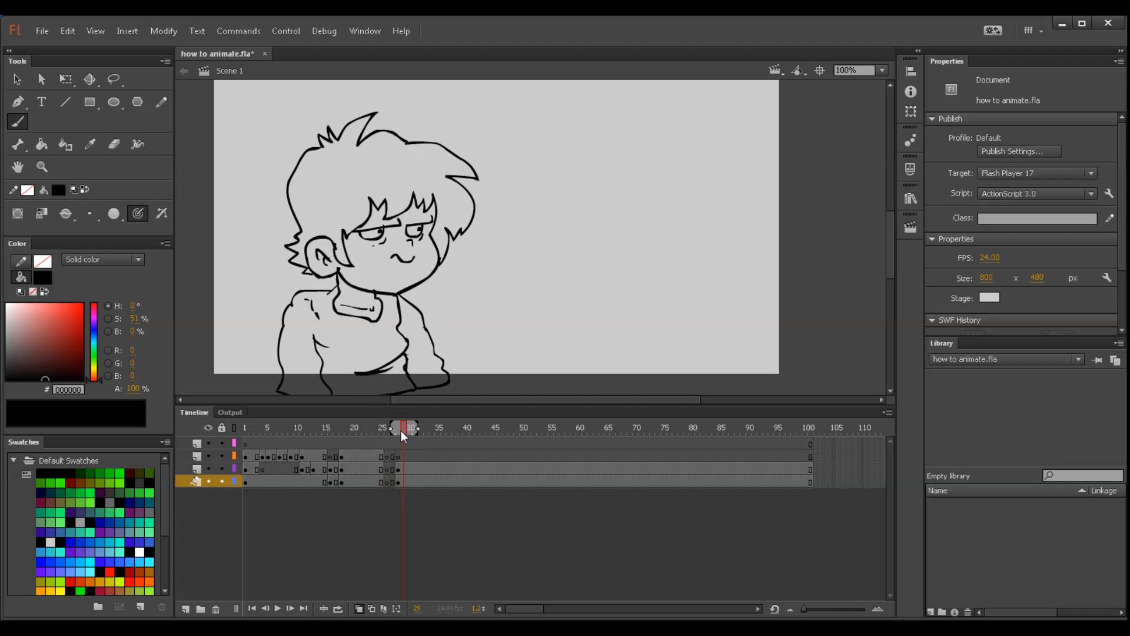
drag(397, 482, 391, 483)
key(comma)
key(comma)
key(comma)
key(comma)
key(comma)
key(comma)
Step: Set the onion skin range at frame 26 to show only the following drawing, ending at about frame 32
click(386, 483)
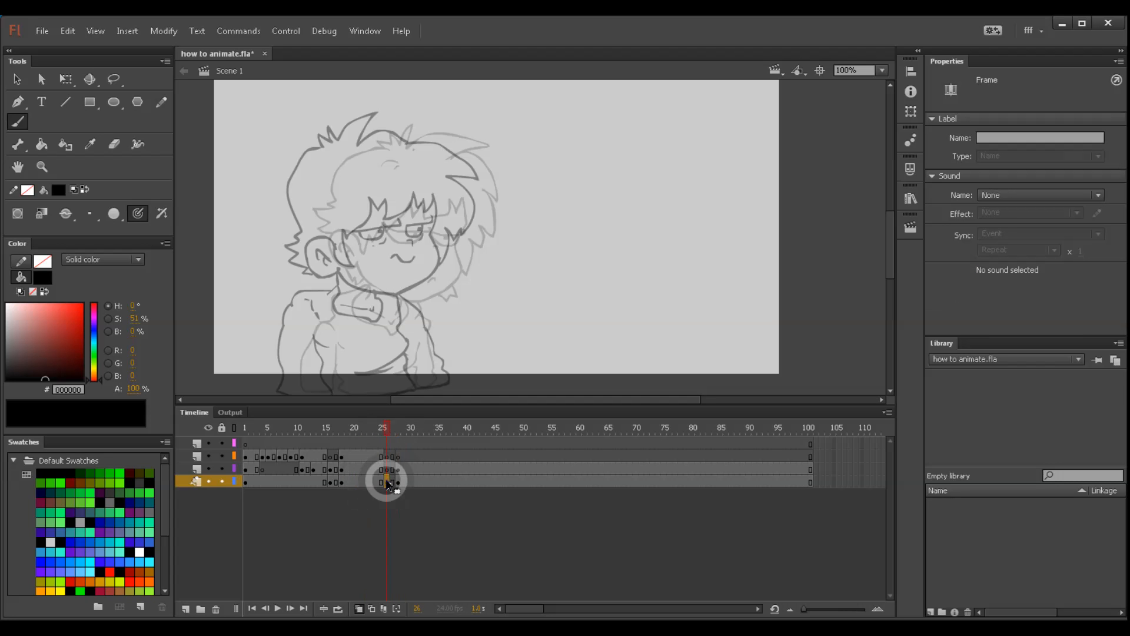
drag(402, 428, 422, 429)
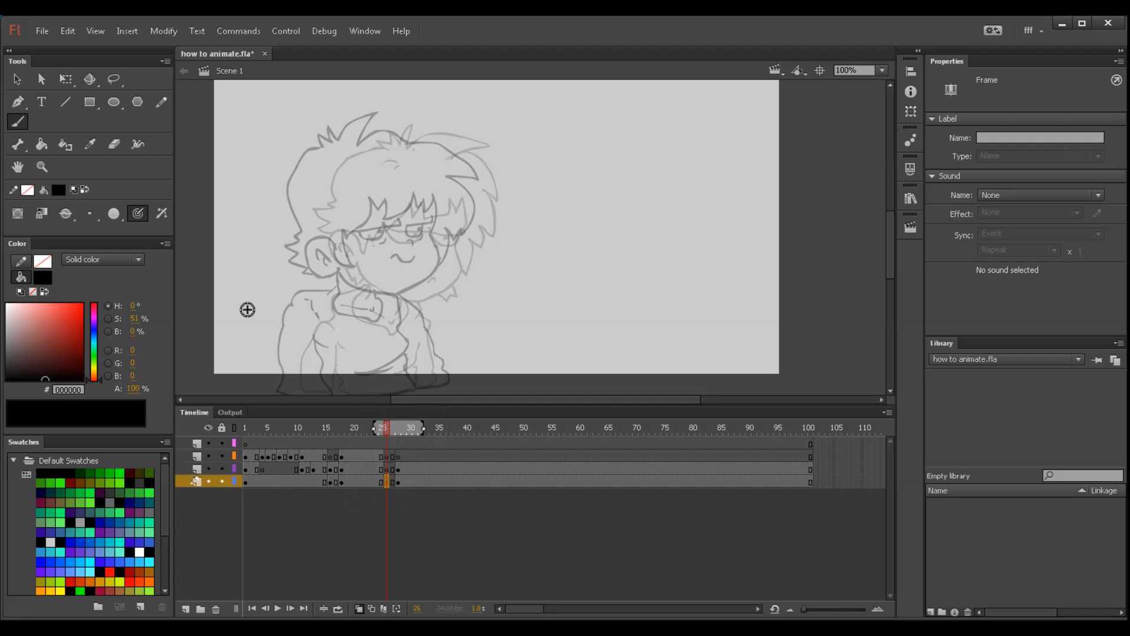
click(397, 429)
mouse_move(401, 430)
mouse_down()
mouse_move(379, 442)
mouse_move(390, 428)
mouse_up()
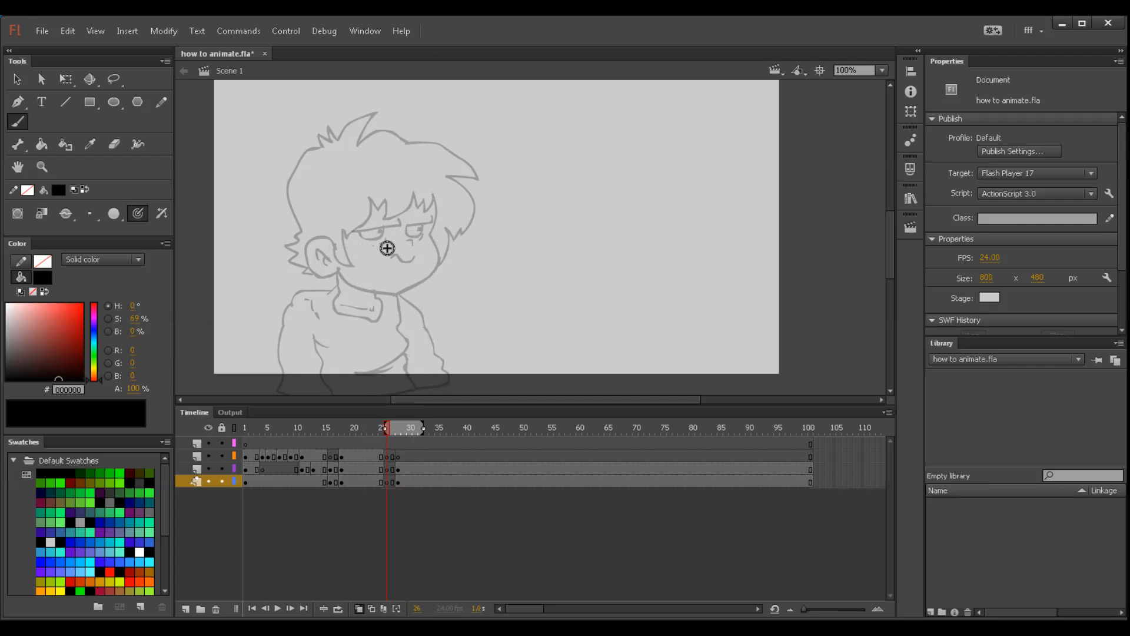
Step: Draw the face contour from cheek to chin and the ear at frame 26 on the bottom layer
drag(396, 289, 412, 325)
mouse_move(342, 272)
mouse_down()
mouse_move(352, 299)
mouse_move(332, 292)
mouse_up()
drag(338, 292, 376, 319)
key(ctrl+z)
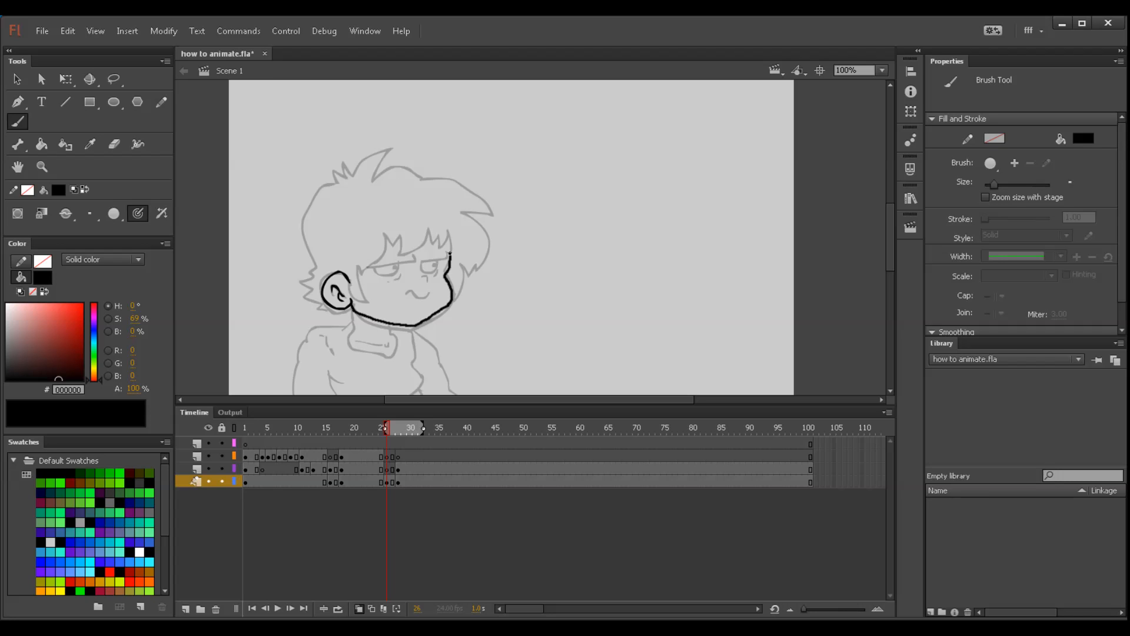
Step: Draw the jagged bangs across the forehead and the hair locks beside the far cheek at frame 26
drag(396, 315, 441, 320)
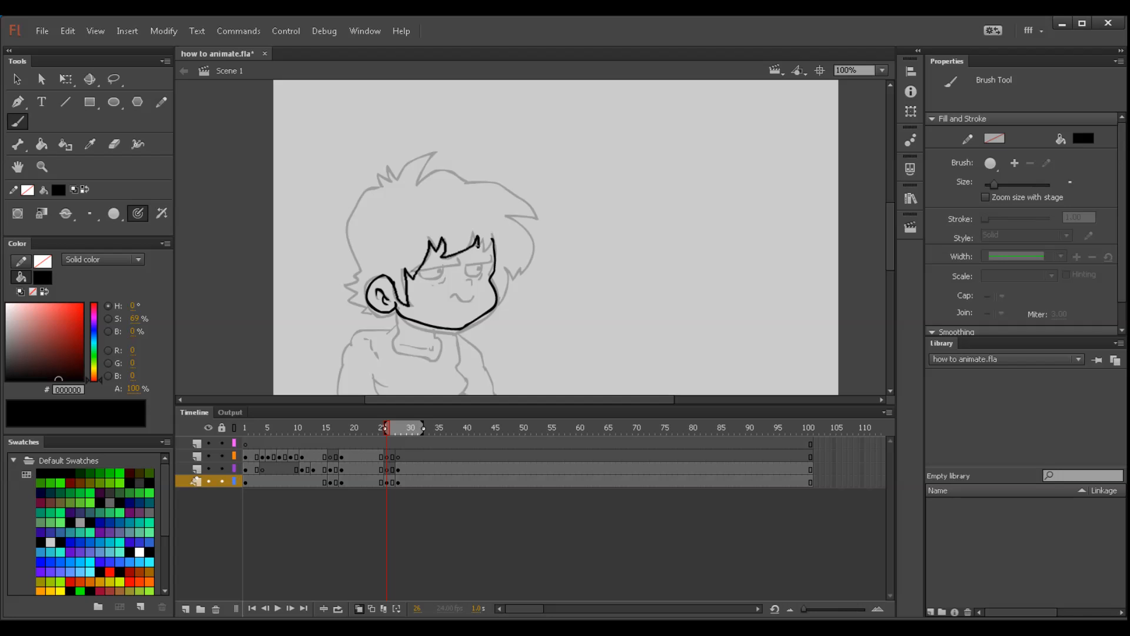
mouse_move(488, 304)
mouse_down()
mouse_move(455, 307)
mouse_move(478, 296)
mouse_move(475, 271)
mouse_up()
key(ctrl+z)
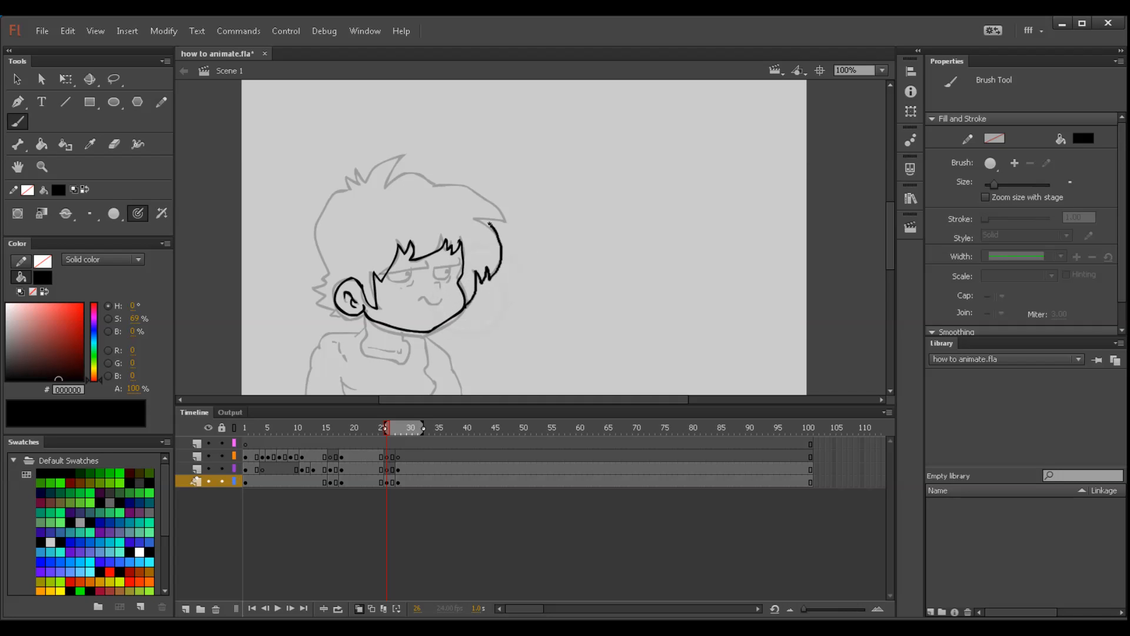
Step: Draw the top outline of the hair at frame 26, from the pointed front tuft across to the crown spikes
drag(475, 220, 473, 220)
drag(447, 286, 406, 320)
drag(431, 254, 465, 252)
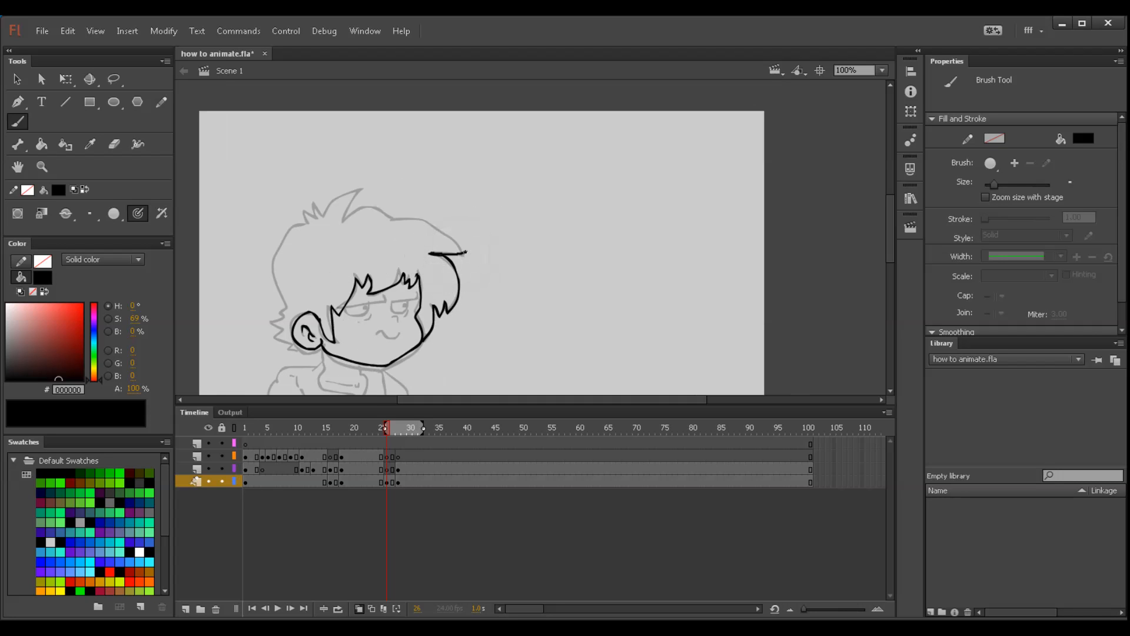
drag(351, 211, 343, 224)
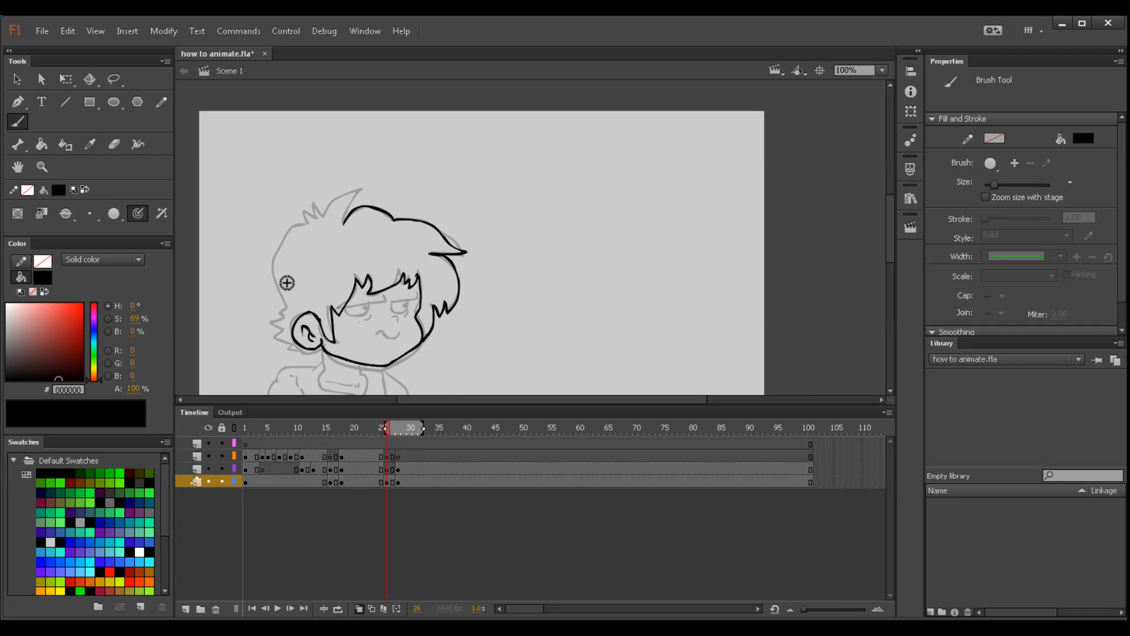
drag(343, 224, 350, 199)
drag(304, 214, 303, 221)
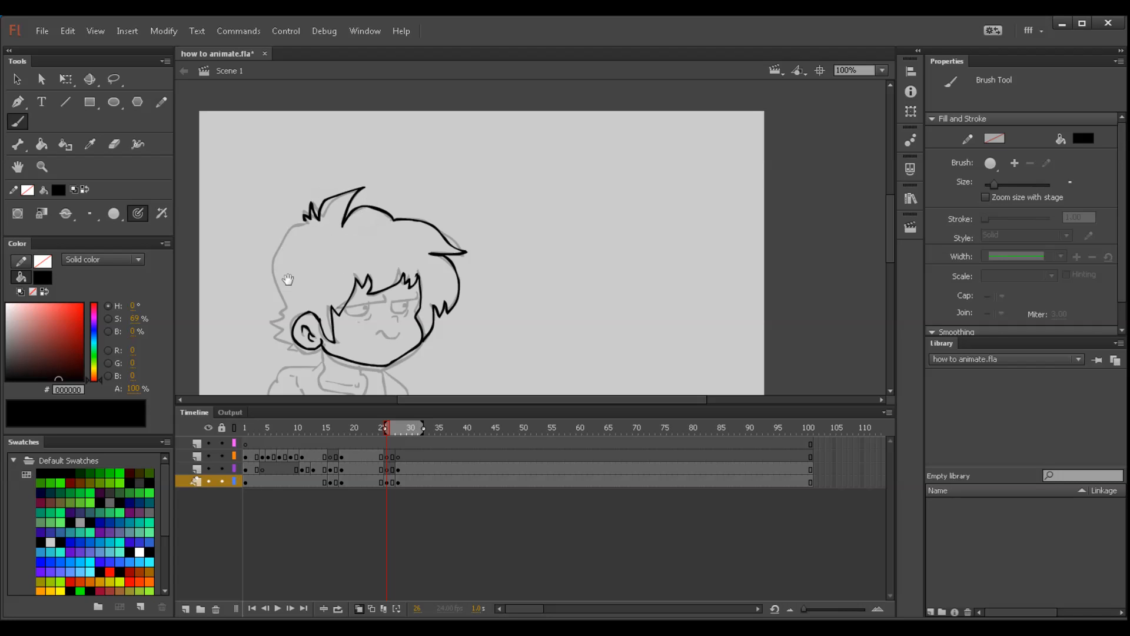
Step: Draw the back of the head and the jagged nape tufts behind the ear at frame 26
drag(287, 265, 298, 232)
drag(316, 189, 283, 236)
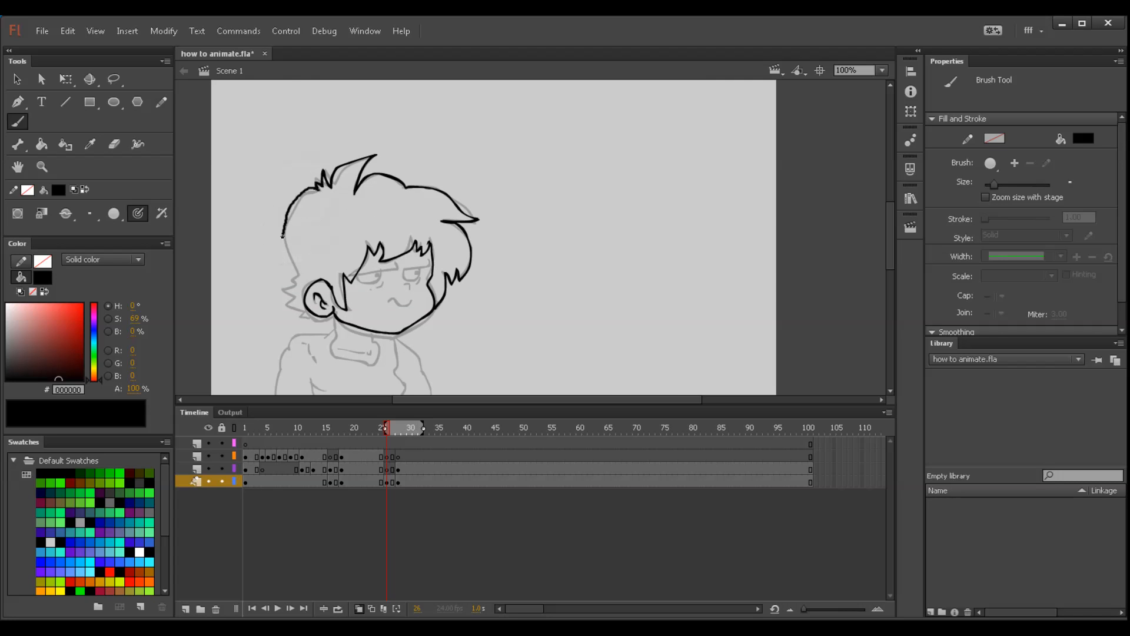
scroll(274, 312, down, 3)
drag(289, 239, 294, 249)
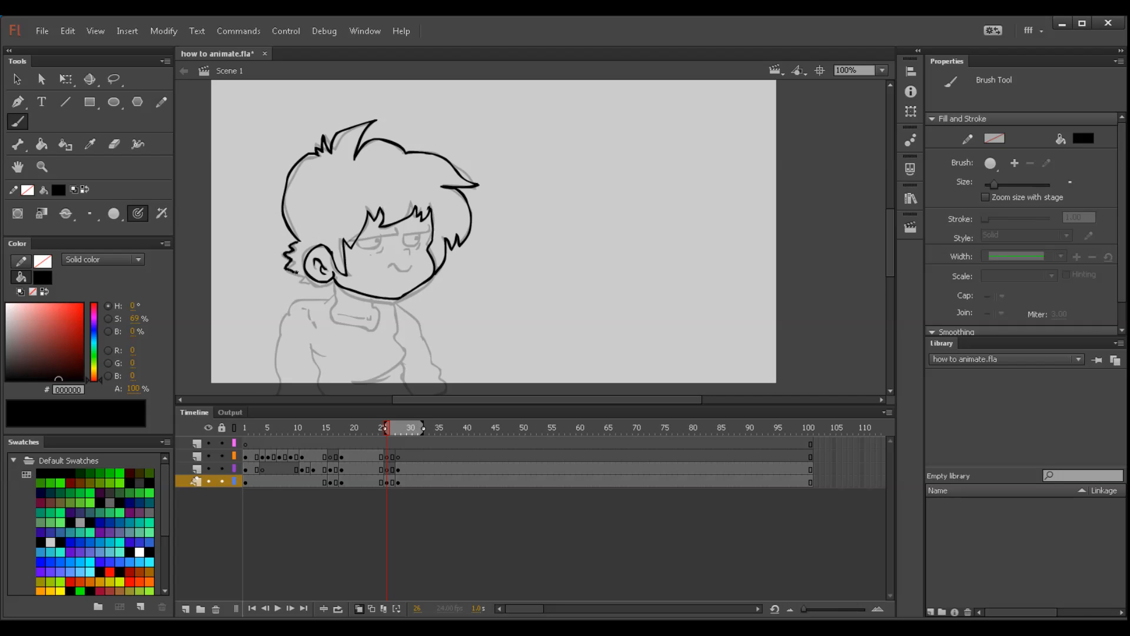
drag(319, 283, 332, 284)
Step: Draw the collar, the near shoulder and the near arm with its sleeve folds at frame 26
drag(386, 340, 346, 323)
mouse_move(294, 261)
mouse_down()
mouse_move(294, 306)
mouse_move(334, 315)
mouse_move(332, 278)
mouse_up()
mouse_move(308, 317)
mouse_down()
mouse_move(332, 326)
mouse_move(322, 305)
mouse_move(357, 310)
mouse_move(375, 326)
mouse_move(365, 285)
mouse_move(320, 336)
mouse_move(333, 280)
mouse_up()
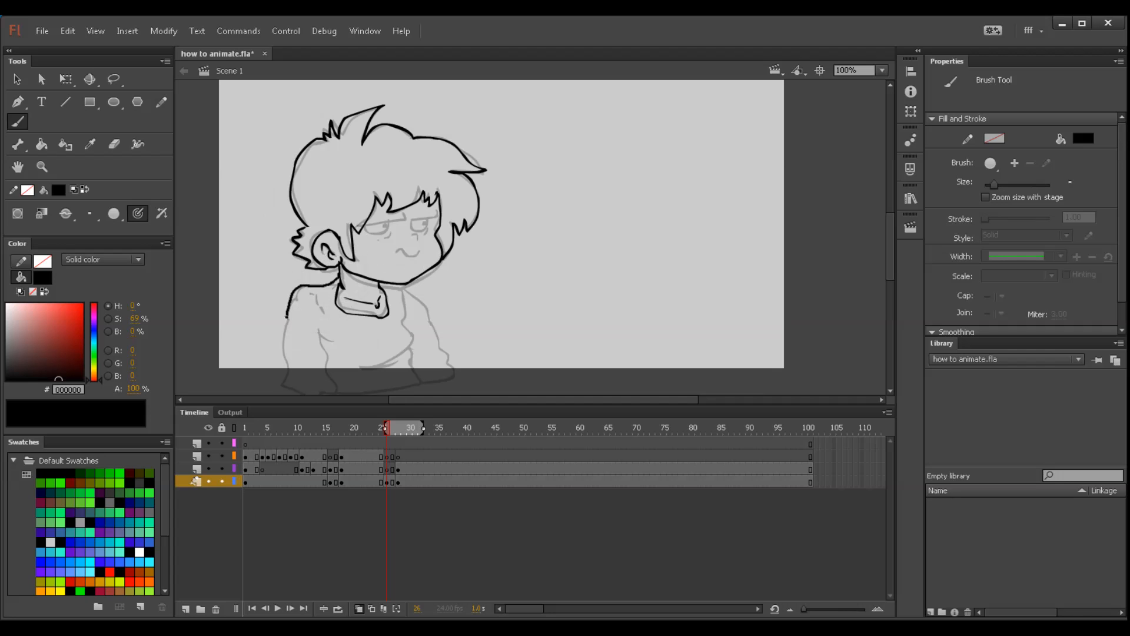
drag(334, 388, 334, 388)
key(ctrl+z)
mouse_move(339, 277)
mouse_down()
mouse_move(302, 286)
mouse_move(288, 306)
mouse_move(299, 301)
mouse_move(287, 358)
mouse_up()
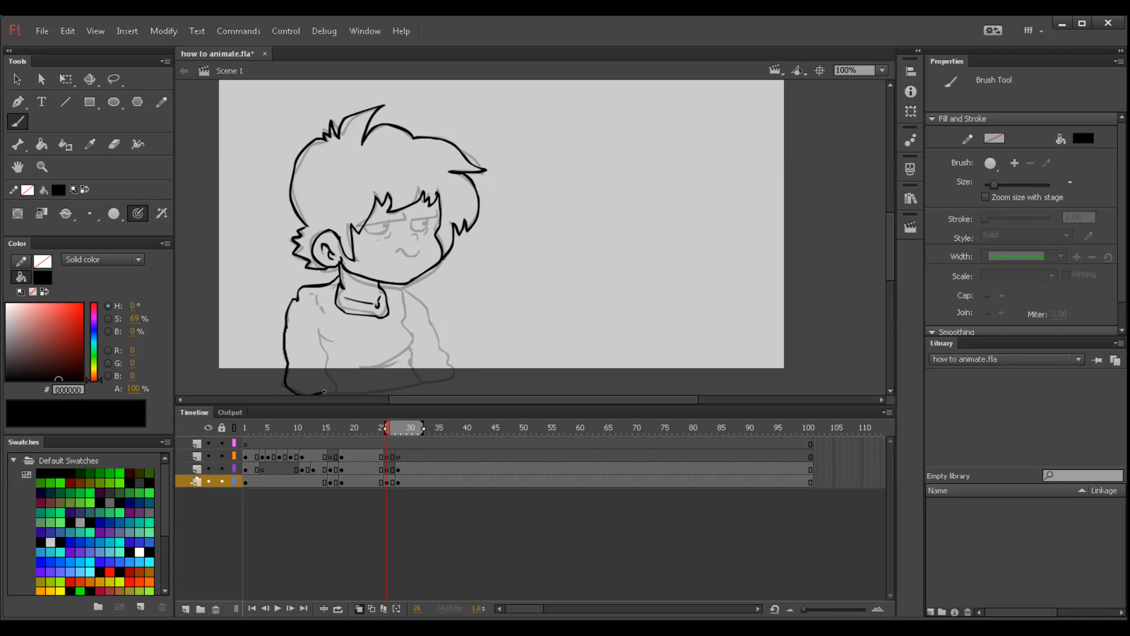
mouse_move(327, 365)
mouse_down()
mouse_move(318, 330)
mouse_move(331, 340)
mouse_up()
mouse_move(310, 292)
mouse_down()
mouse_move(324, 313)
mouse_move(360, 317)
mouse_up()
click(321, 309)
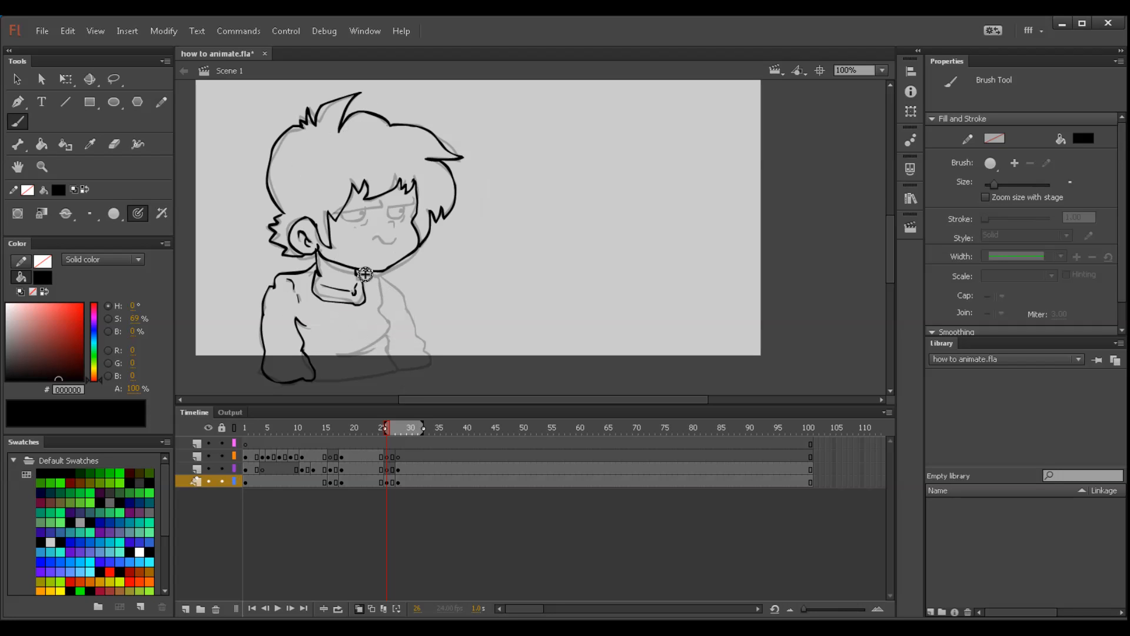
Step: Draw the chest line, shirt hem and far arm at frame 26
drag(382, 275, 380, 305)
drag(358, 354, 387, 333)
drag(393, 372, 329, 382)
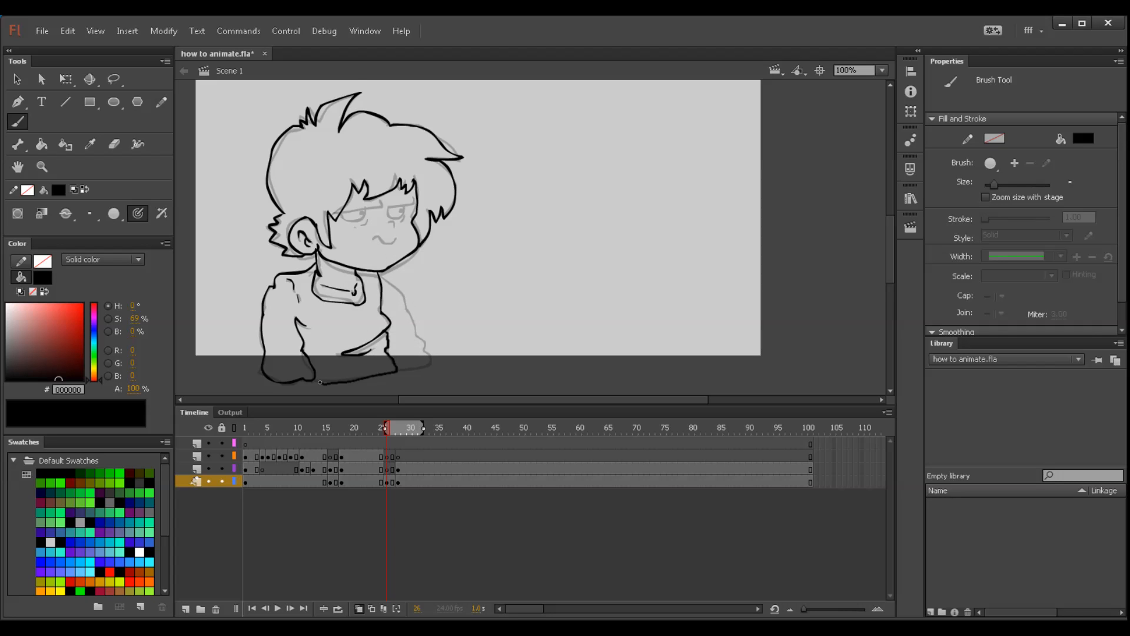
mouse_move(419, 294)
mouse_down()
mouse_move(394, 315)
mouse_move(365, 296)
mouse_move(386, 324)
mouse_up()
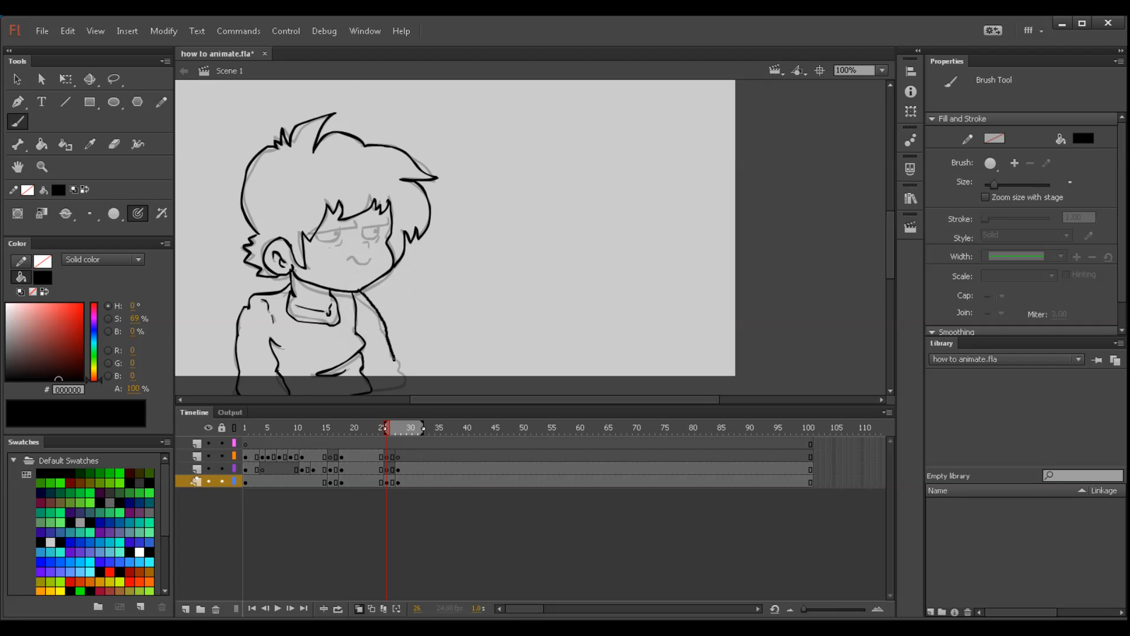
drag(365, 391, 365, 389)
mouse_move(406, 342)
mouse_down()
mouse_move(459, 326)
mouse_move(388, 378)
mouse_up()
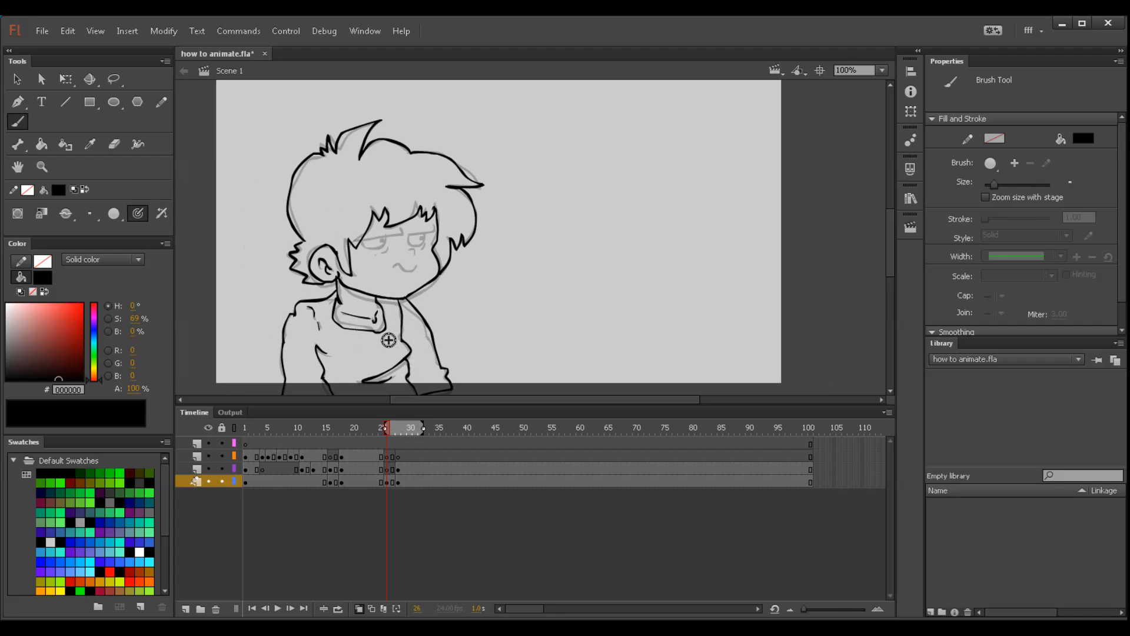
Step: Check the motion around frame 26 and draw the brows, half-closed eyes, nose and mouth there
mouse_move(387, 430)
mouse_down()
mouse_move(375, 428)
mouse_move(388, 429)
mouse_up()
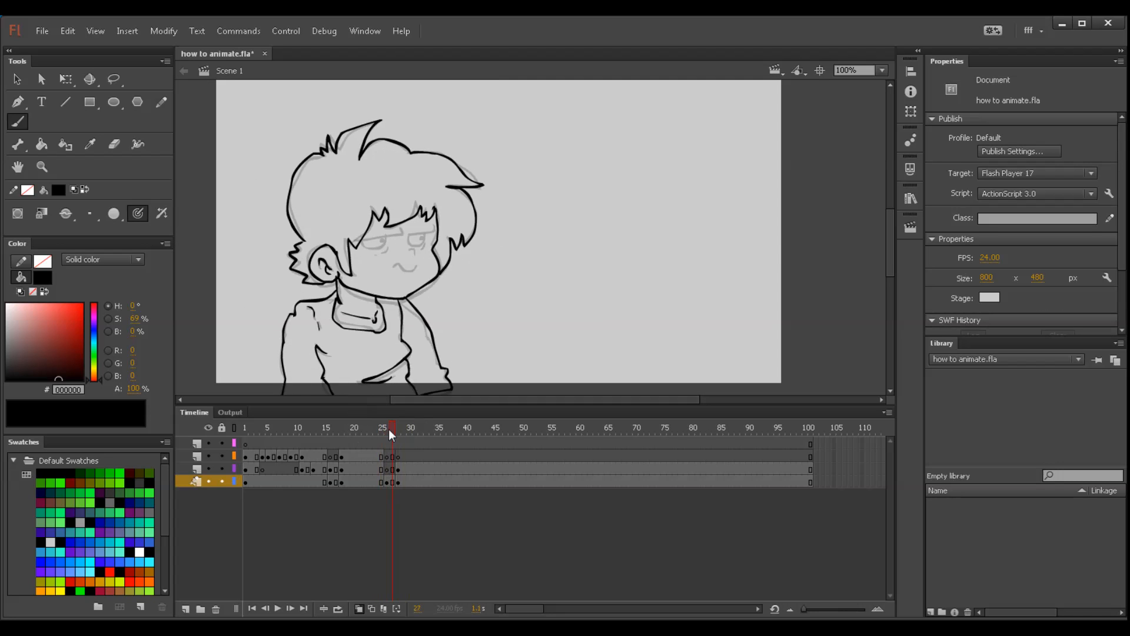
drag(418, 293, 416, 326)
drag(357, 274, 430, 260)
mouse_move(379, 298)
mouse_down()
mouse_move(409, 286)
mouse_move(391, 263)
mouse_move(406, 267)
mouse_up()
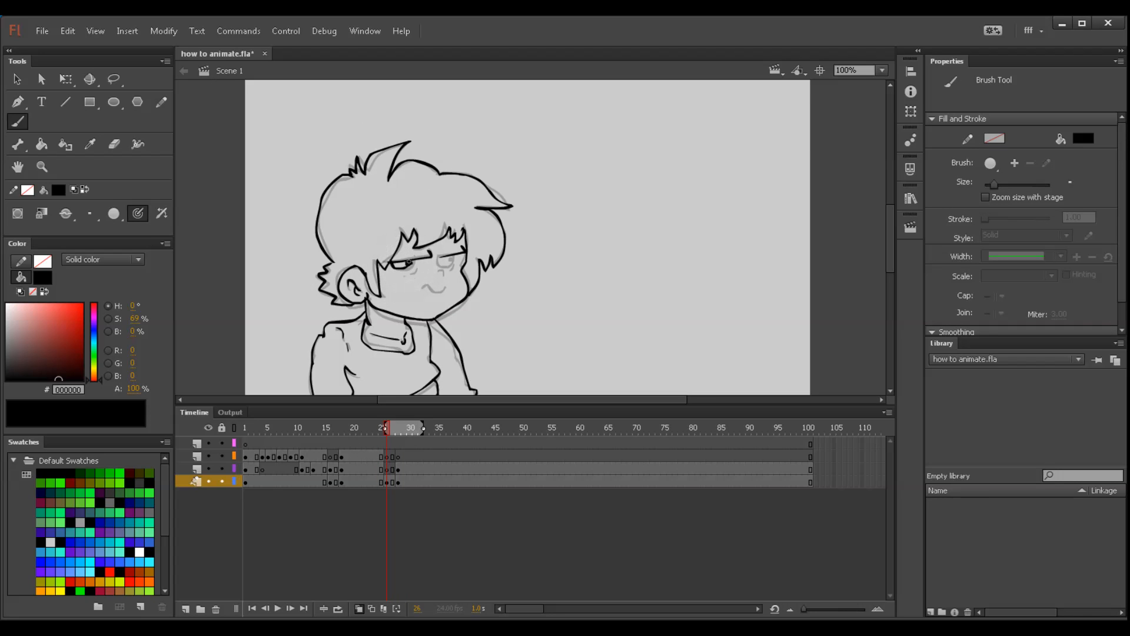
drag(466, 276, 420, 250)
mouse_move(412, 277)
mouse_down()
mouse_move(430, 266)
mouse_move(395, 254)
mouse_move(434, 252)
mouse_move(419, 269)
mouse_move(429, 261)
mouse_up()
drag(435, 304, 408, 298)
Step: Insert blank keyframes at frame 24 on the three lower layers and narrow the onion skin to the preceding drawing
mouse_move(387, 429)
mouse_down()
mouse_move(410, 428)
mouse_move(362, 423)
mouse_move(392, 445)
mouse_move(376, 428)
mouse_move(356, 430)
mouse_move(402, 435)
mouse_move(314, 432)
mouse_move(395, 437)
mouse_move(372, 440)
mouse_move(382, 446)
mouse_move(378, 425)
mouse_move(380, 438)
mouse_move(408, 430)
mouse_move(373, 434)
mouse_move(375, 483)
mouse_up()
click(368, 459)
click(376, 463)
key(F7)
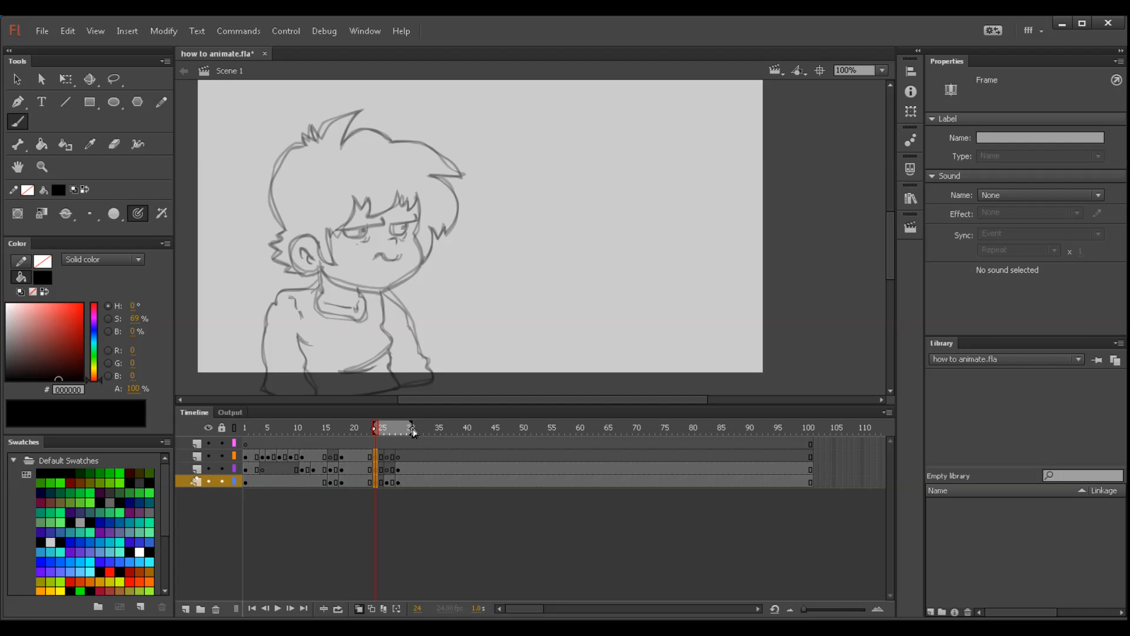
drag(385, 433, 366, 426)
Step: Draw the face contour from the far cheek around the chin and the ear at frame 24
drag(449, 320, 445, 351)
drag(447, 231, 439, 278)
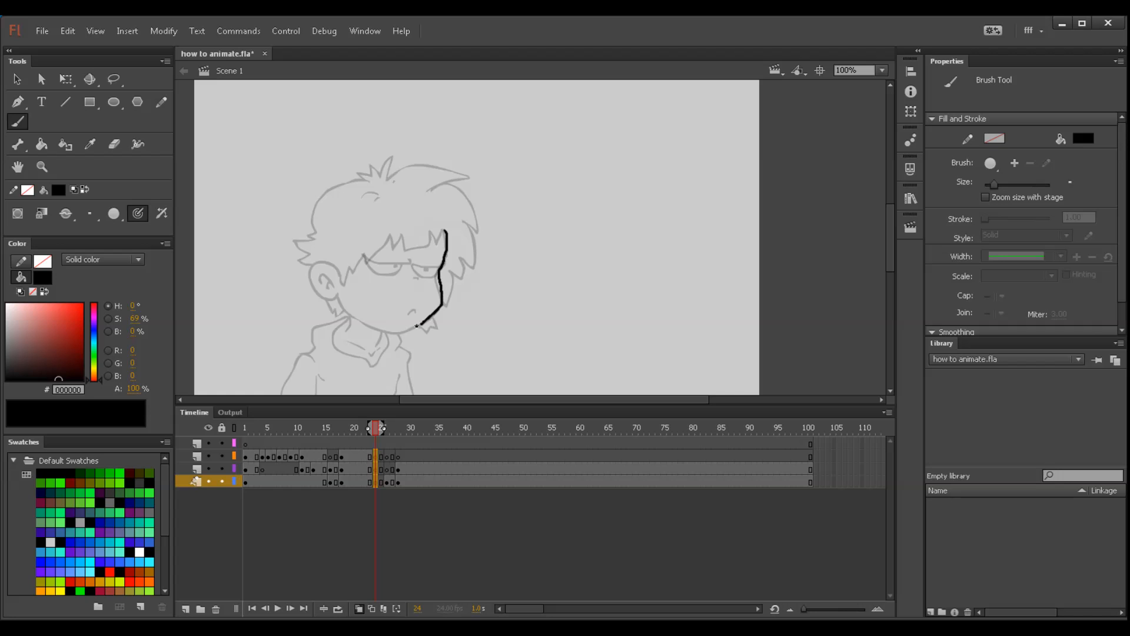
drag(401, 331, 400, 331)
mouse_move(344, 302)
mouse_down()
mouse_move(366, 273)
mouse_move(417, 300)
mouse_up()
key(ctrl+z)
key(ctrl+z)
key(ctrl+z)
mouse_move(360, 264)
mouse_down()
mouse_move(371, 284)
mouse_move(419, 302)
mouse_up()
key(space)
drag(343, 313, 375, 333)
Step: Draw the jagged bangs across the forehead and the hair locks beside the far cheek at frame 24
mouse_move(392, 282)
mouse_down()
mouse_move(381, 289)
mouse_move(397, 265)
mouse_move(374, 267)
mouse_move(401, 282)
mouse_move(384, 278)
mouse_move(429, 242)
mouse_up()
key(space)
key(space)
drag(449, 265, 434, 275)
mouse_move(414, 249)
mouse_down()
mouse_move(417, 262)
mouse_move(472, 243)
mouse_up()
key(space)
mouse_move(496, 295)
mouse_down()
mouse_move(466, 294)
mouse_move(439, 315)
mouse_move(458, 239)
mouse_up()
key(space)
mouse_move(465, 242)
mouse_down()
mouse_move(444, 255)
mouse_move(459, 254)
mouse_up()
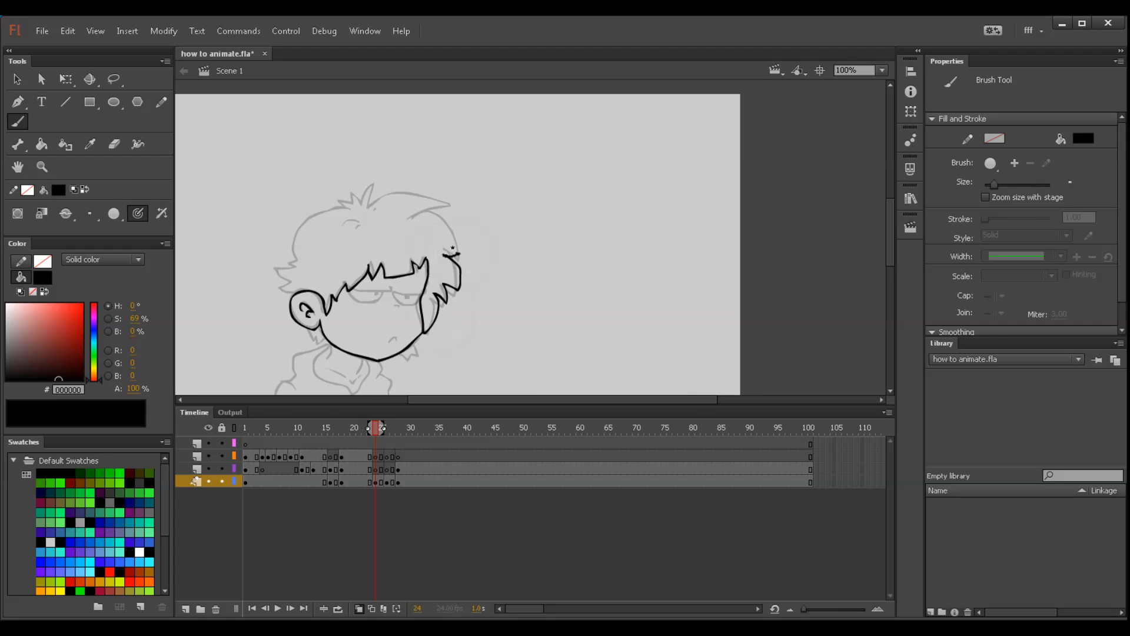
Step: Draw the front tuft, crown spikes and back of the hair at frame 24
key(space)
mouse_move(431, 217)
mouse_down()
mouse_move(407, 249)
mouse_move(431, 224)
mouse_move(366, 218)
mouse_move(370, 228)
mouse_up()
key(space)
mouse_move(354, 266)
mouse_down()
mouse_move(389, 258)
mouse_move(414, 196)
mouse_move(371, 217)
mouse_move(372, 247)
mouse_up()
key(space)
drag(404, 203, 377, 207)
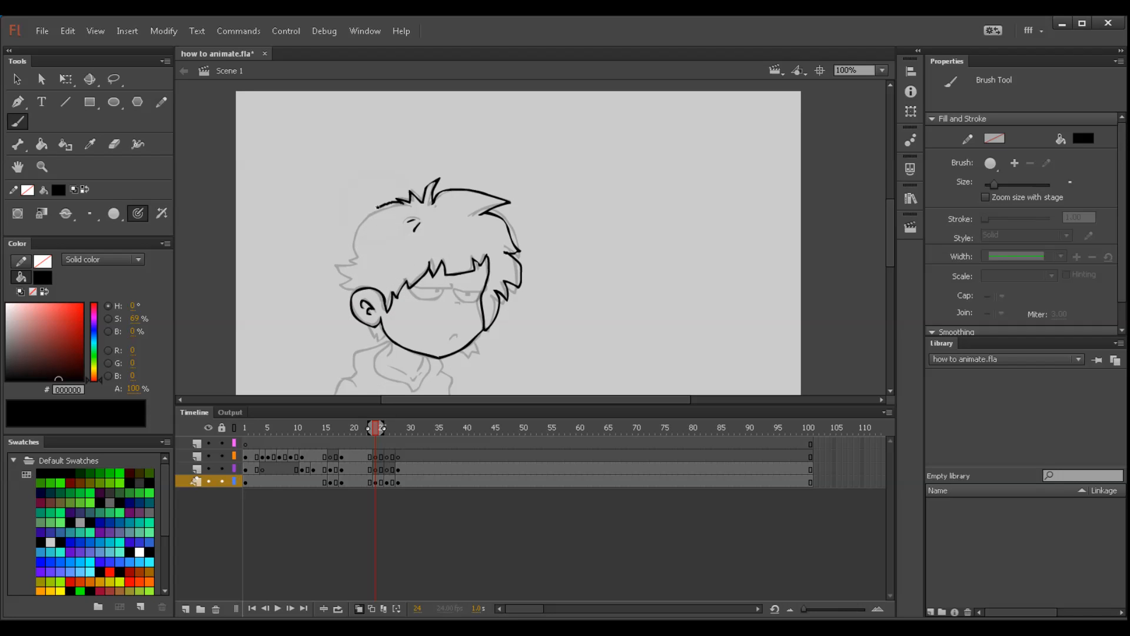
key(space)
drag(345, 263, 352, 240)
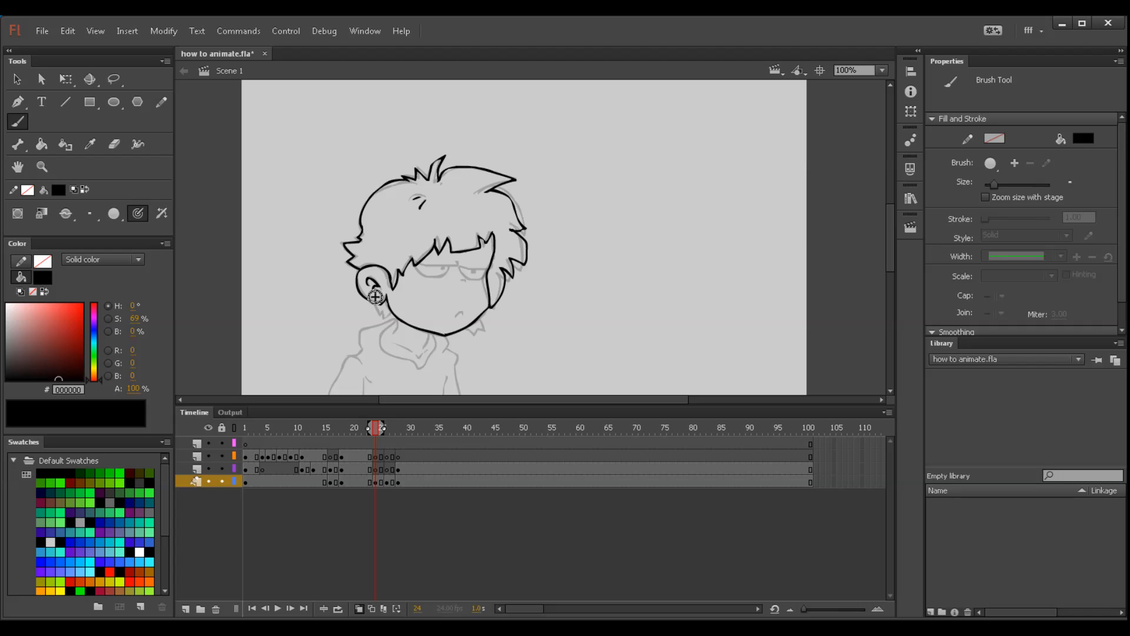
Step: Draw the small hair tufts below the ear and behind the far jaw, plus the start of the neck, at frame 24
key(space)
mouse_move(378, 343)
mouse_down()
mouse_move(372, 313)
mouse_move(385, 281)
mouse_up()
key(space)
drag(472, 314, 416, 304)
key(space)
drag(362, 267, 364, 281)
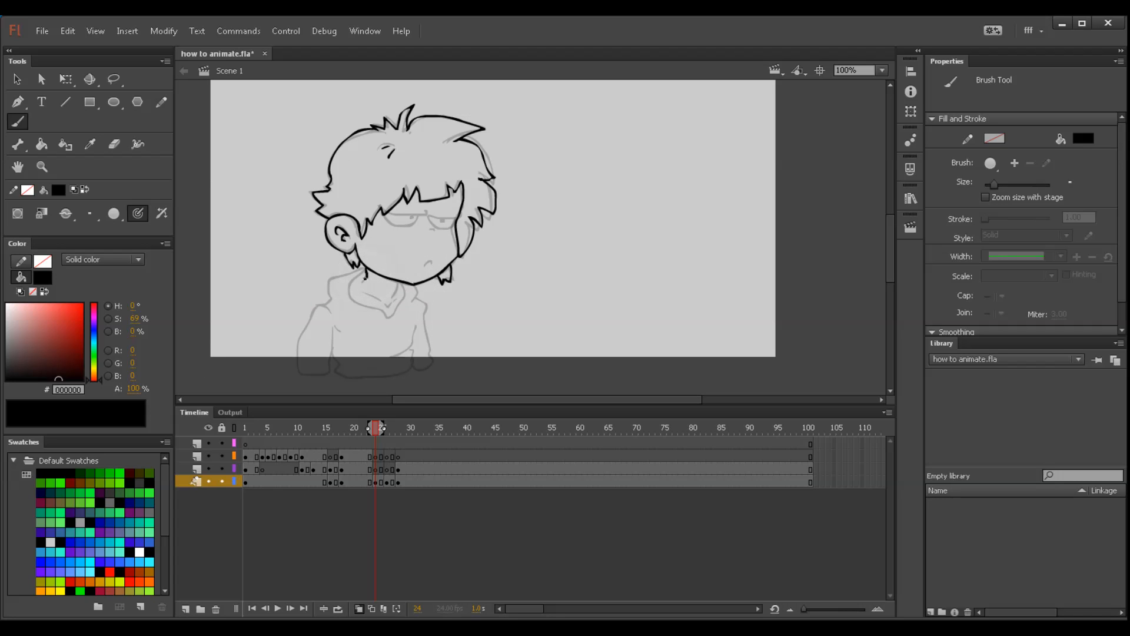
Step: Draw the collar with its neckline folds and both sides of the hood at frame 24
drag(366, 293, 395, 299)
click(397, 296)
mouse_move(349, 269)
mouse_down()
mouse_move(335, 276)
mouse_move(336, 298)
mouse_up()
drag(417, 285, 409, 299)
Step: Draw both arms, the torso fold and the bottom hem of the body at frame 24
drag(329, 297, 300, 330)
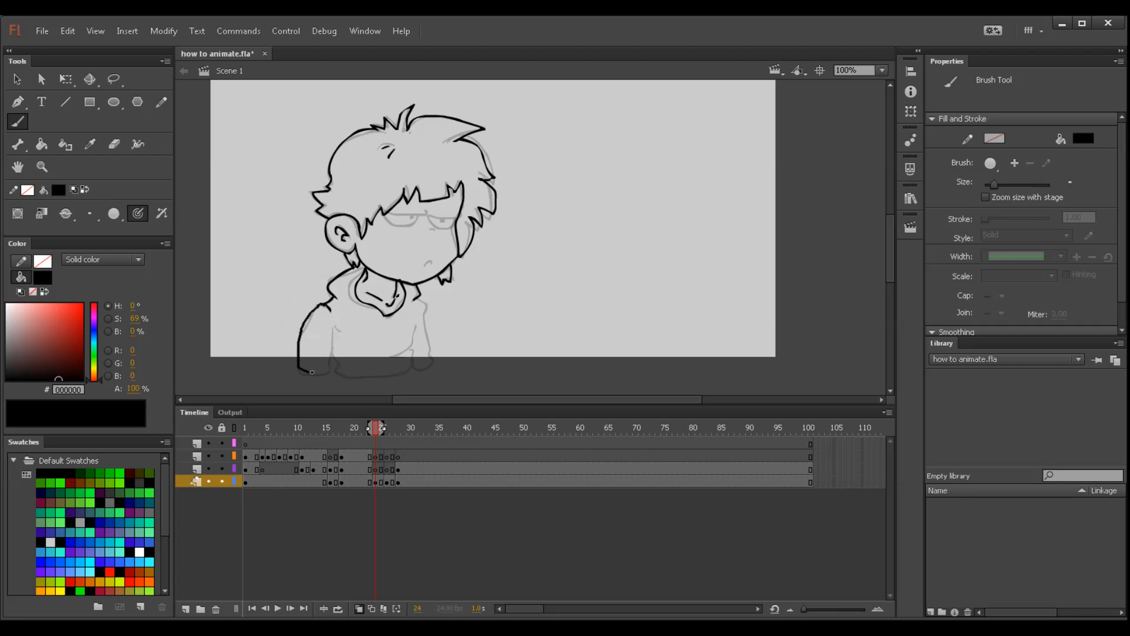
drag(332, 366, 336, 325)
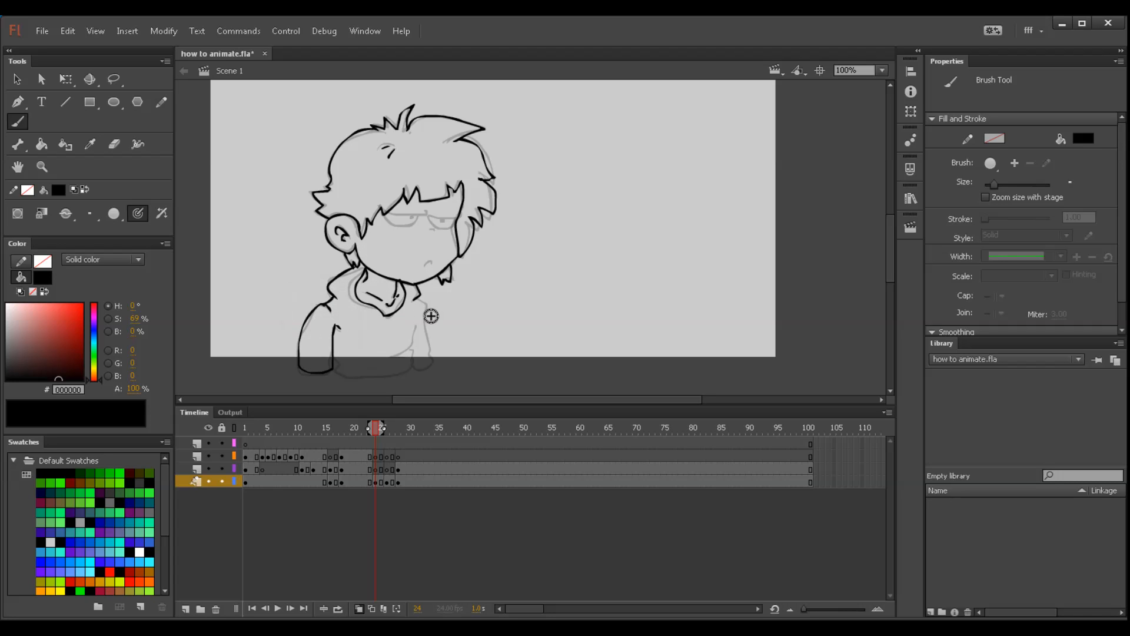
drag(416, 298, 420, 301)
drag(413, 324, 413, 347)
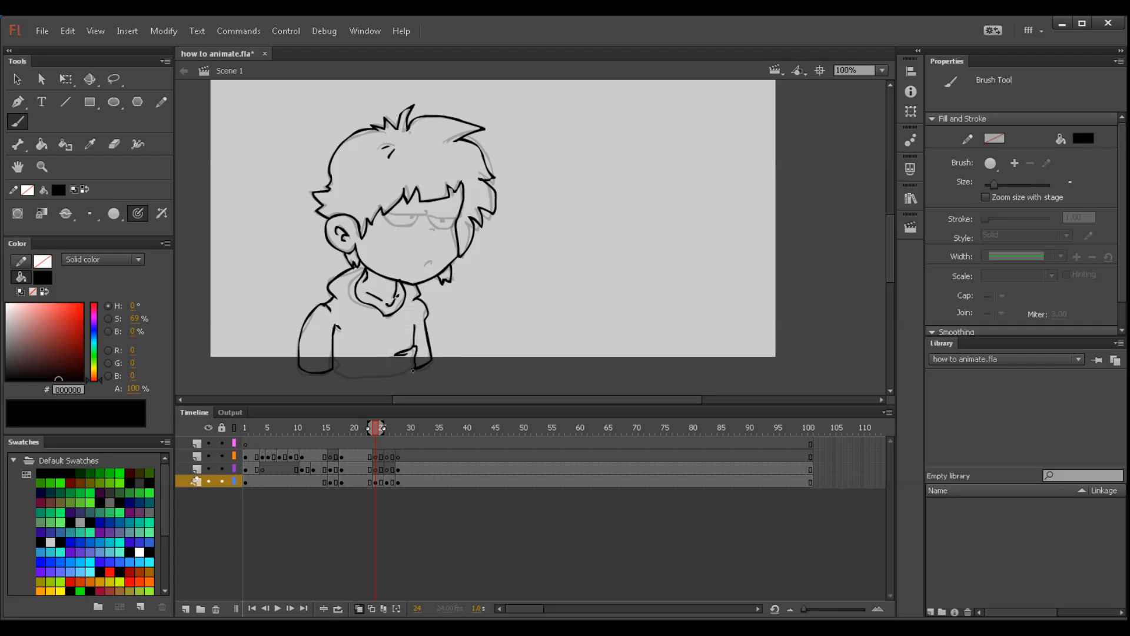
key(ctrl+z)
mouse_move(417, 322)
mouse_down()
mouse_move(397, 358)
mouse_move(409, 348)
mouse_move(414, 373)
mouse_up()
drag(330, 371, 407, 377)
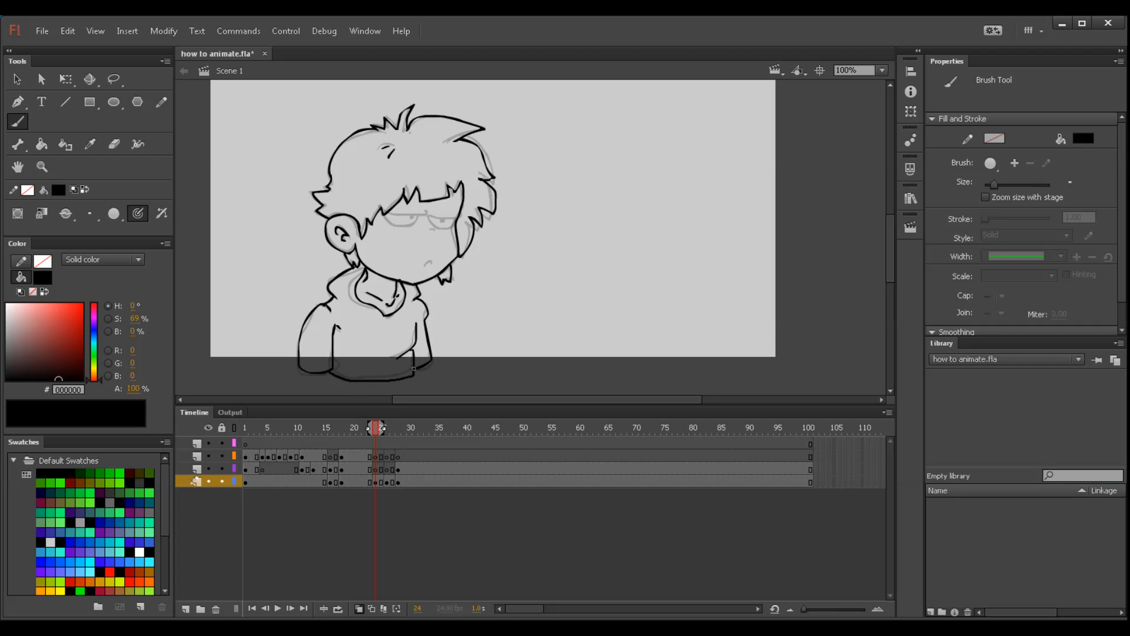
Step: Rotate the frame 24 drawing slightly counterclockwise, move it to about X 104, Y 118, and compare it with the neighbouring frames
drag(376, 433, 374, 428)
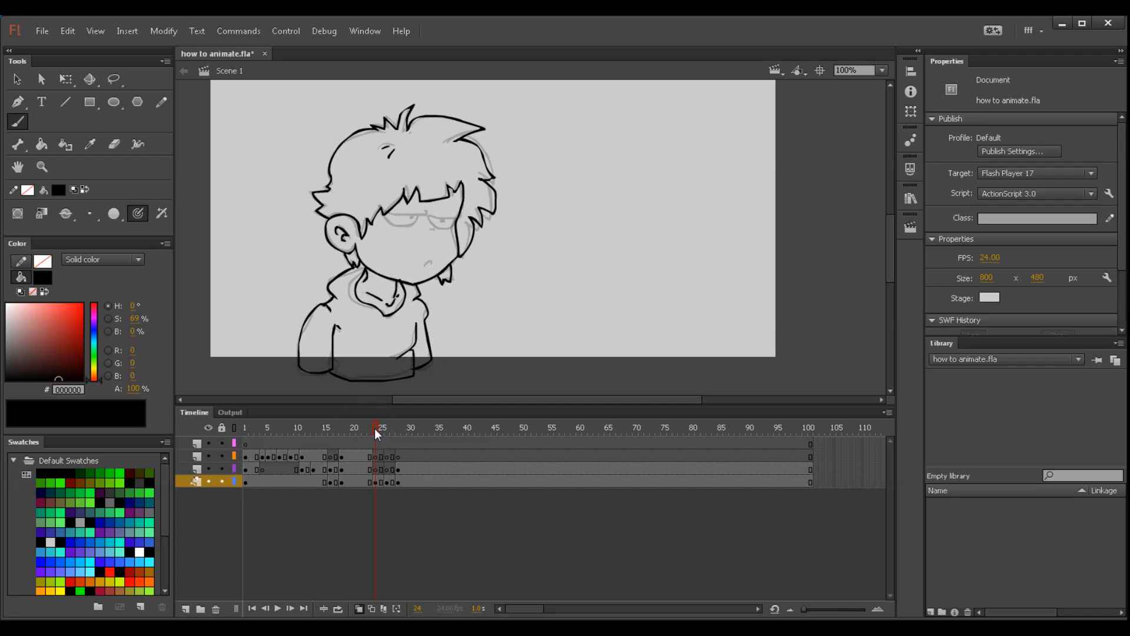
click(377, 483)
key(q)
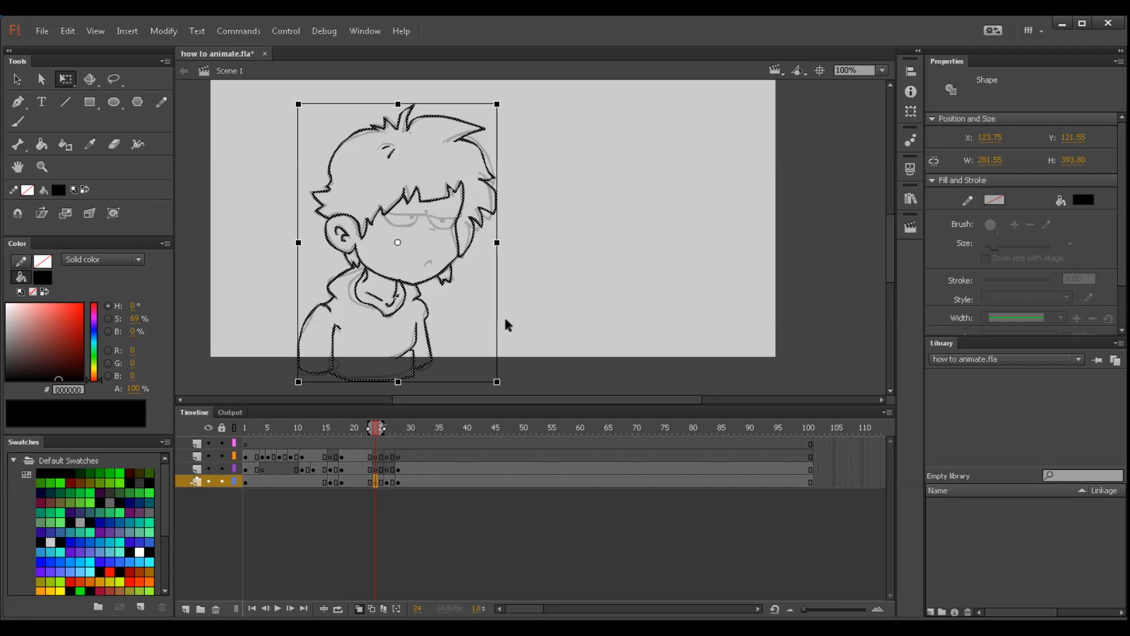
drag(505, 114, 494, 105)
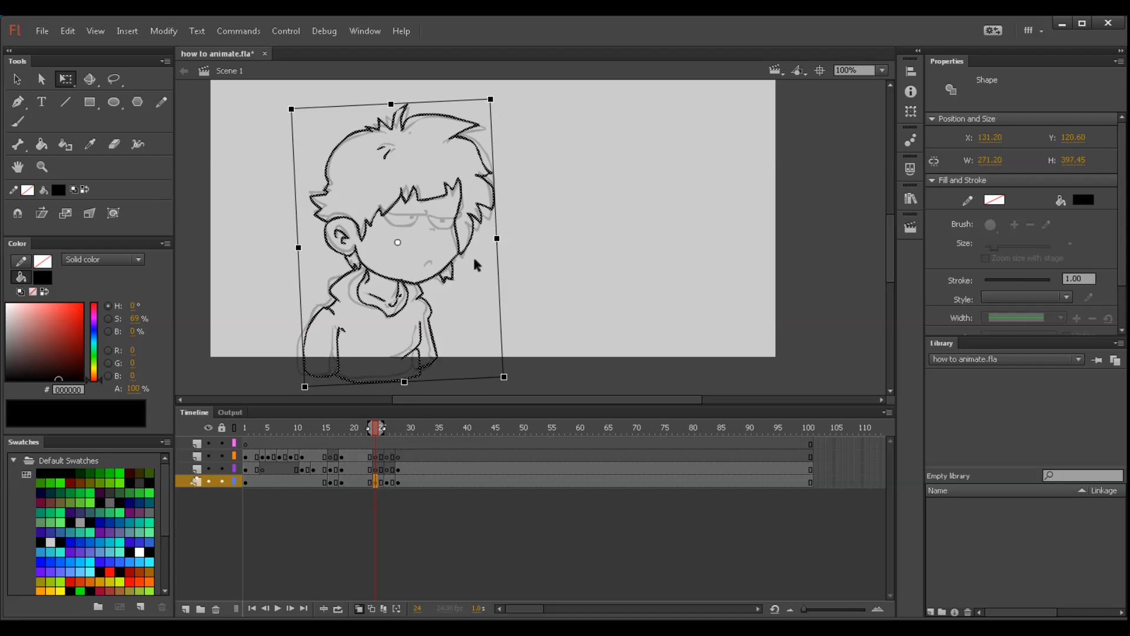
drag(463, 259, 448, 257)
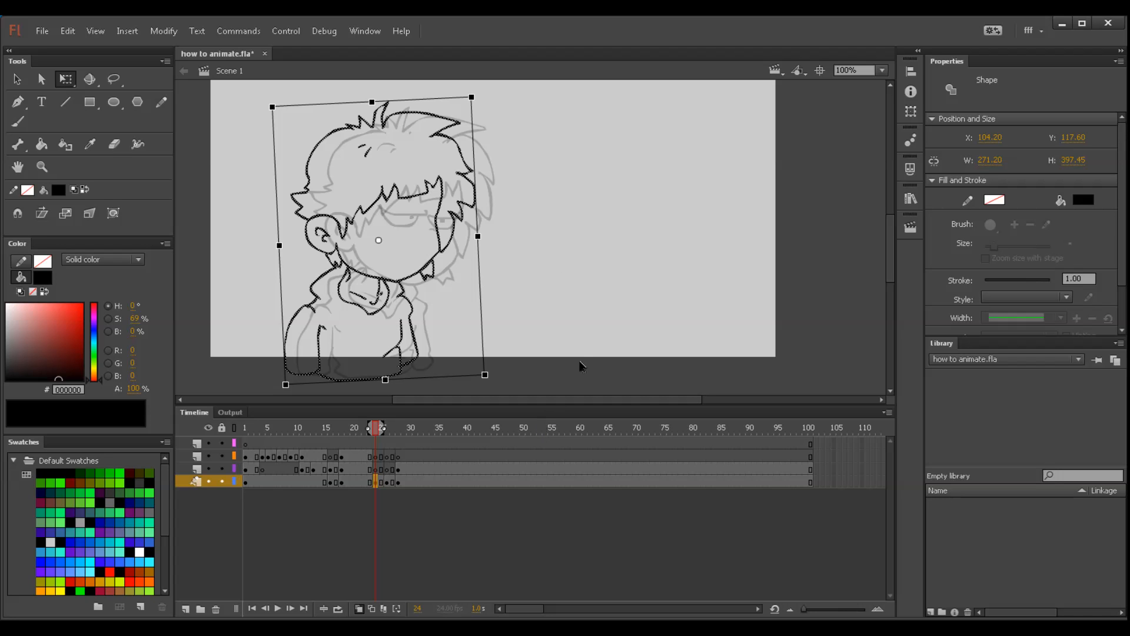
click(525, 360)
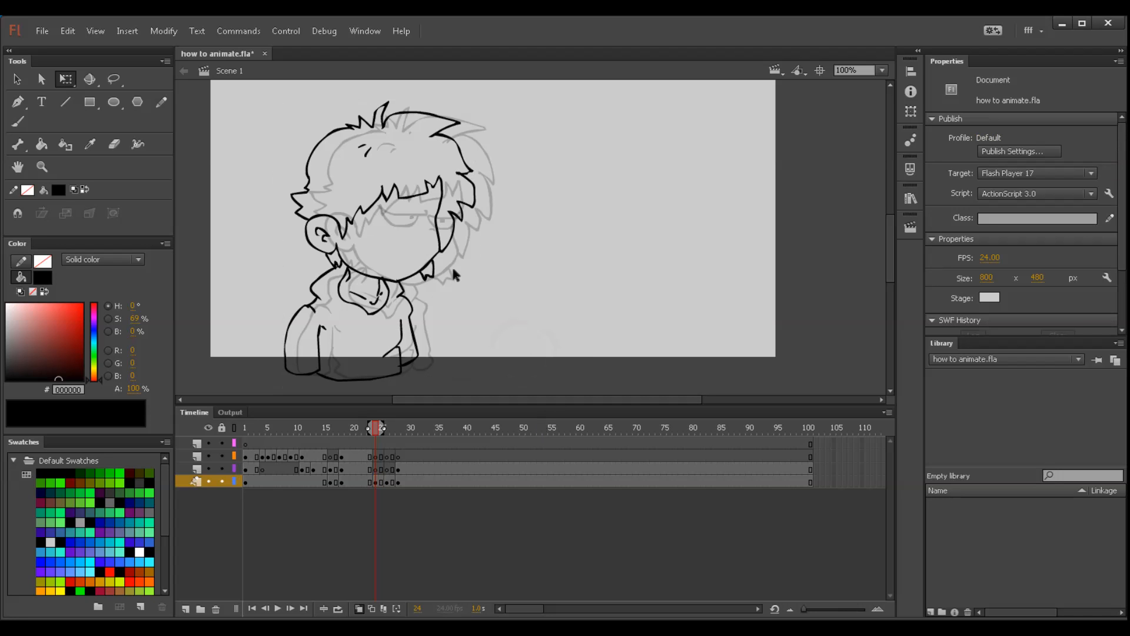
drag(494, 308, 546, 338)
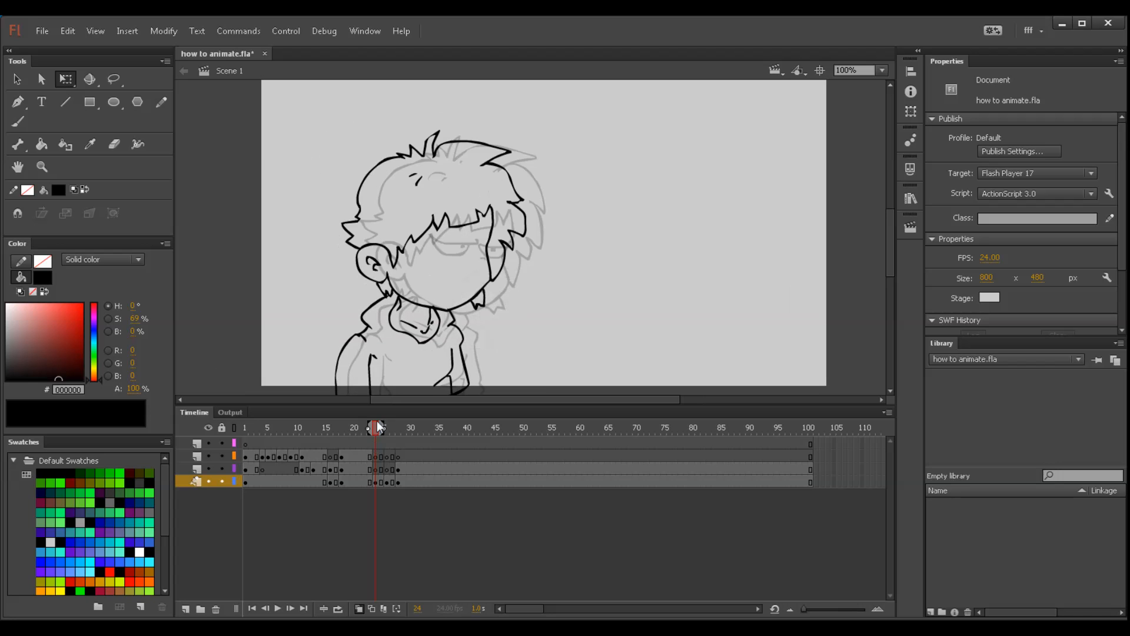
click(364, 430)
drag(364, 430, 378, 429)
mouse_move(504, 283)
mouse_down()
mouse_move(509, 263)
mouse_move(512, 283)
mouse_up()
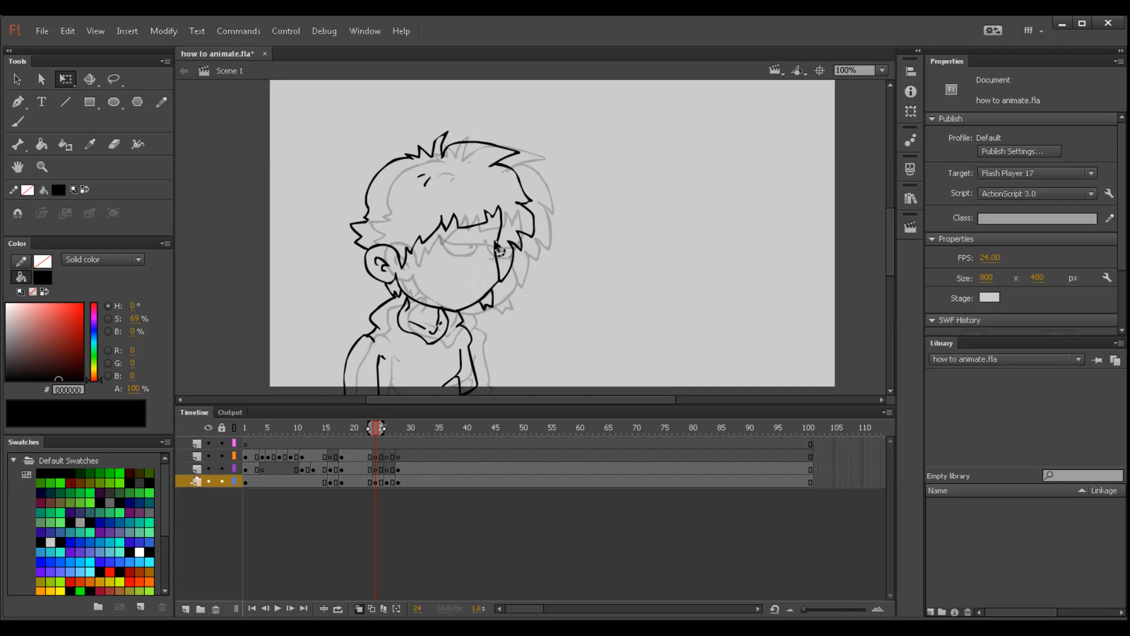
Step: Draw the brows, half-closed eyes, nose and a small frowning mouth just above the chin at frame 24
key(v)
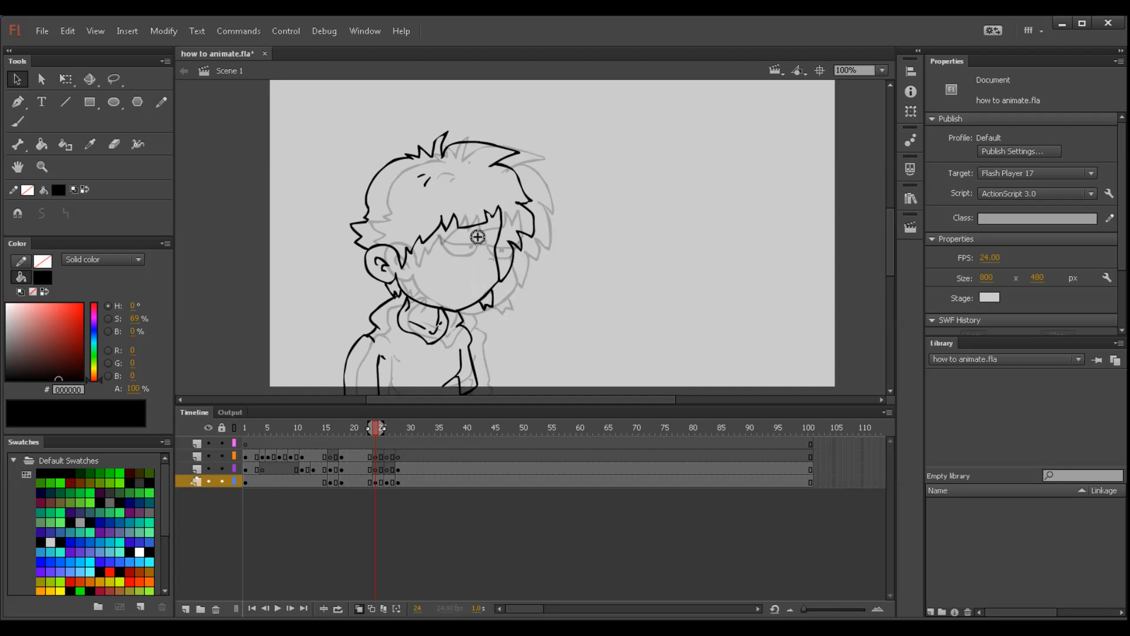
key(b)
drag(422, 242, 465, 242)
key(ctrl+z)
click(371, 430)
drag(371, 430, 376, 427)
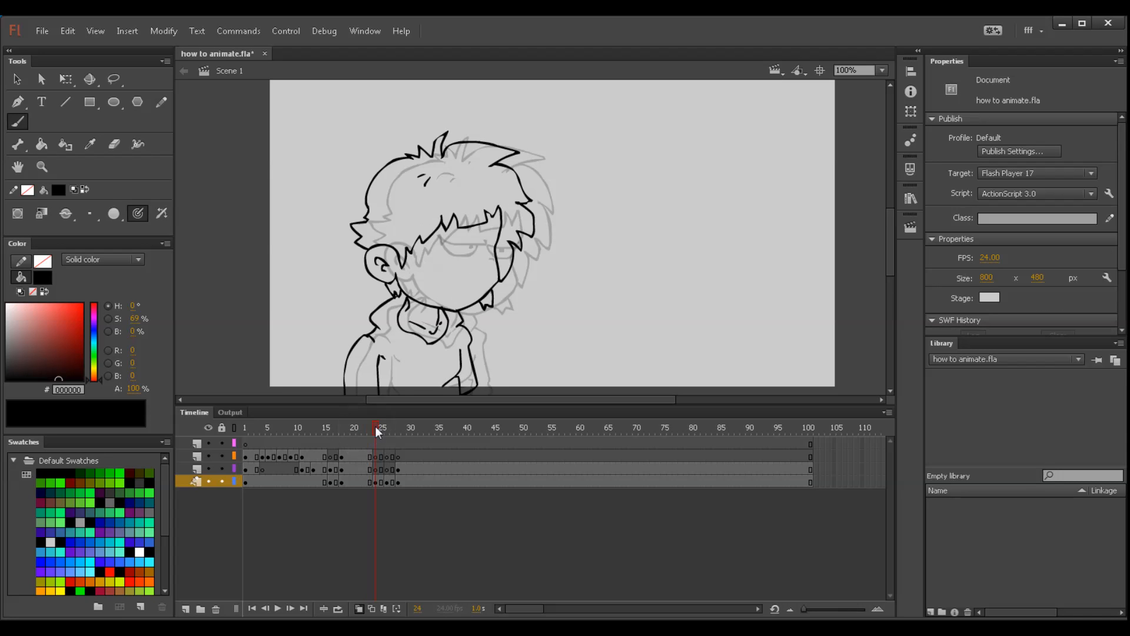
drag(429, 247, 469, 242)
mouse_move(461, 246)
mouse_down()
mouse_move(501, 242)
mouse_move(477, 248)
mouse_move(494, 246)
mouse_move(477, 265)
mouse_up()
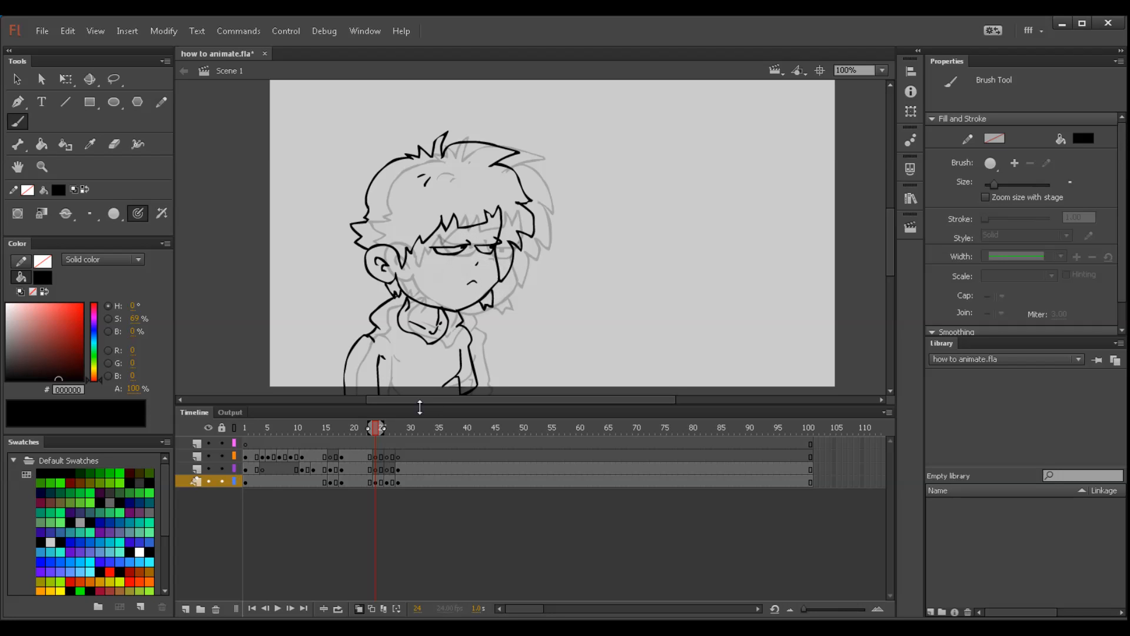
drag(464, 294, 475, 293)
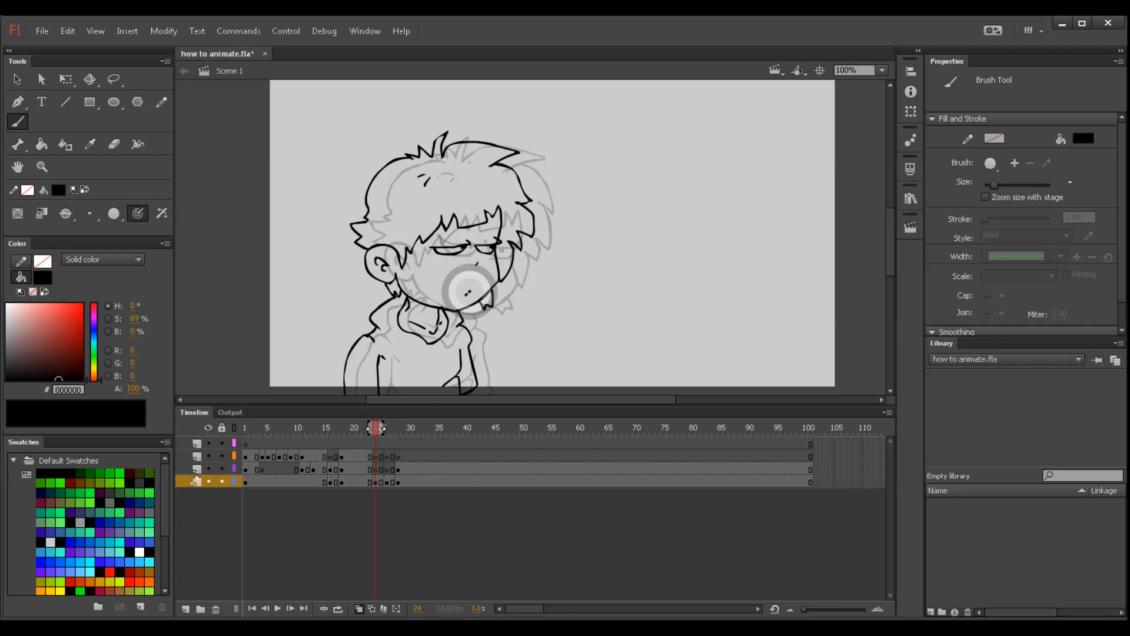
Step: Play the animation through from frame 1 to review the motion with the frame 24 drawing
click(373, 483)
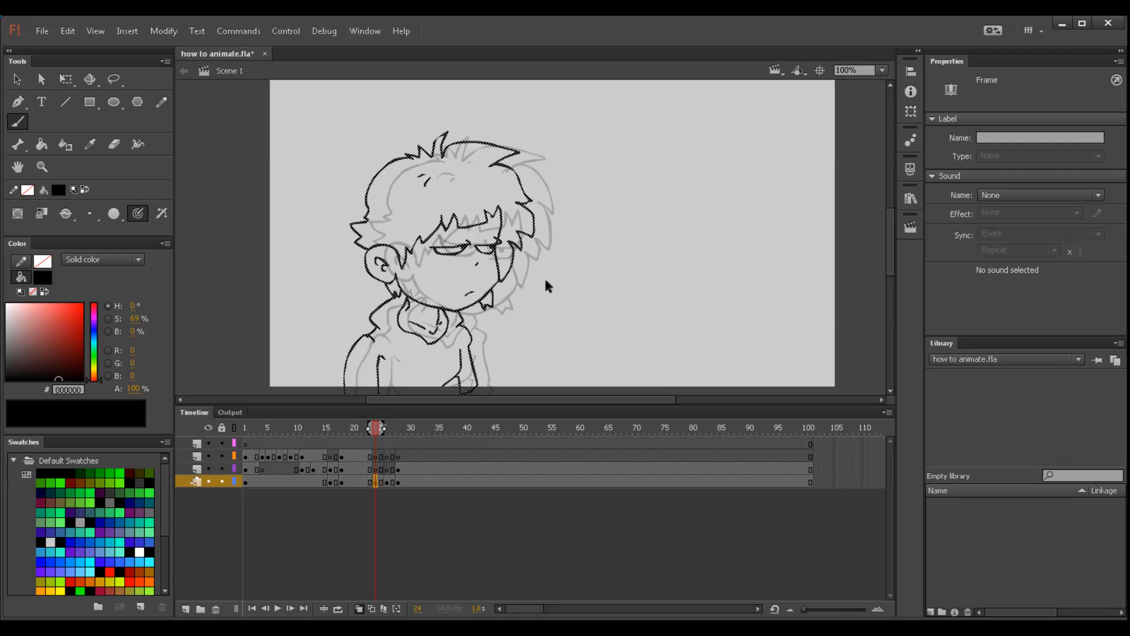
click(546, 294)
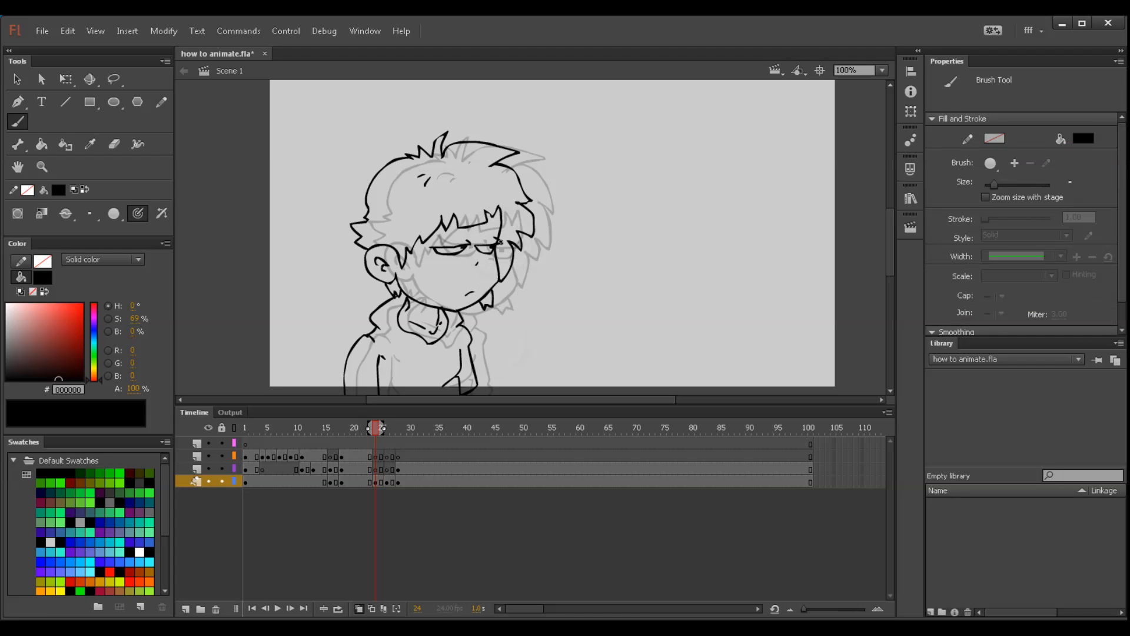
mouse_move(375, 427)
mouse_down()
mouse_move(404, 421)
mouse_move(359, 430)
mouse_move(416, 423)
mouse_move(222, 422)
mouse_up()
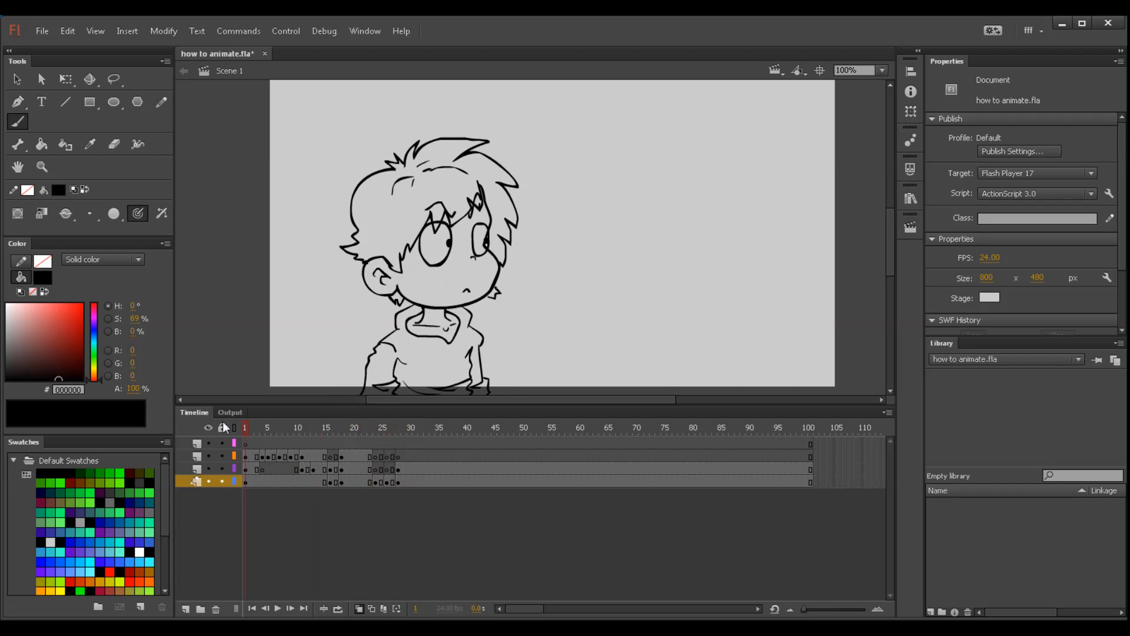
key(Return)
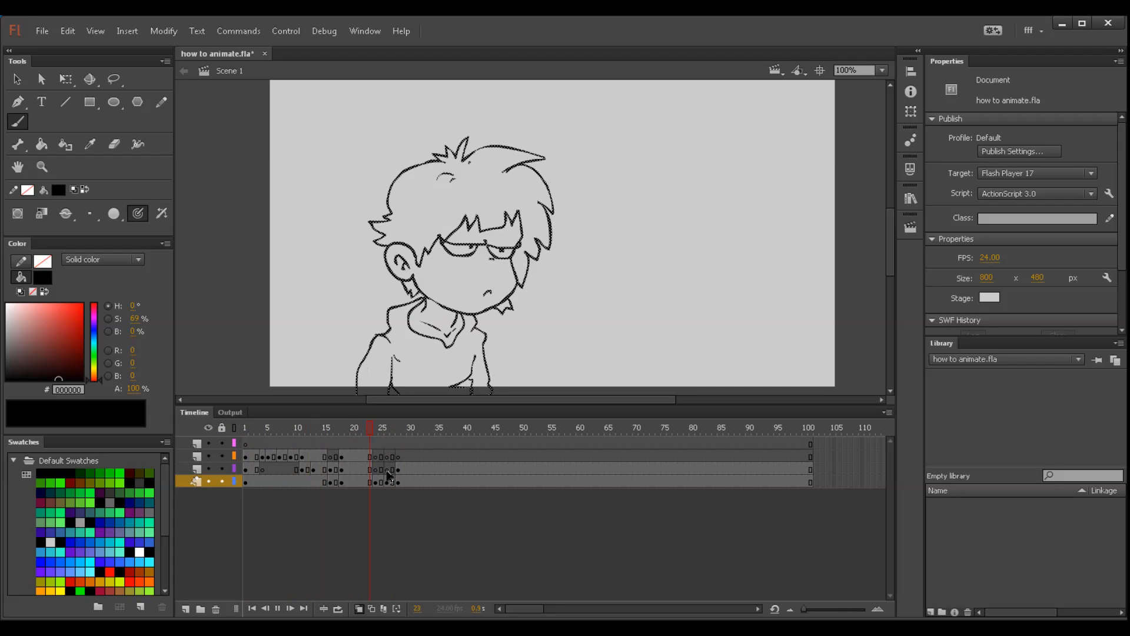
mouse_move(428, 436)
mouse_down()
mouse_move(333, 437)
mouse_move(402, 447)
mouse_move(201, 455)
mouse_up()
key(Return)
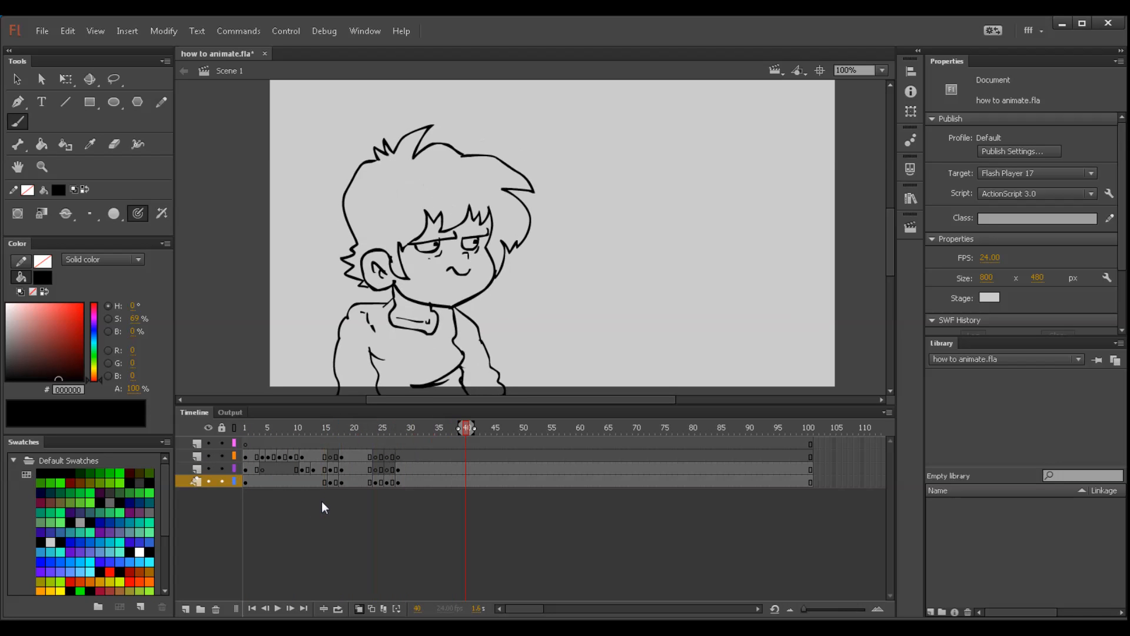
drag(701, 318, 697, 322)
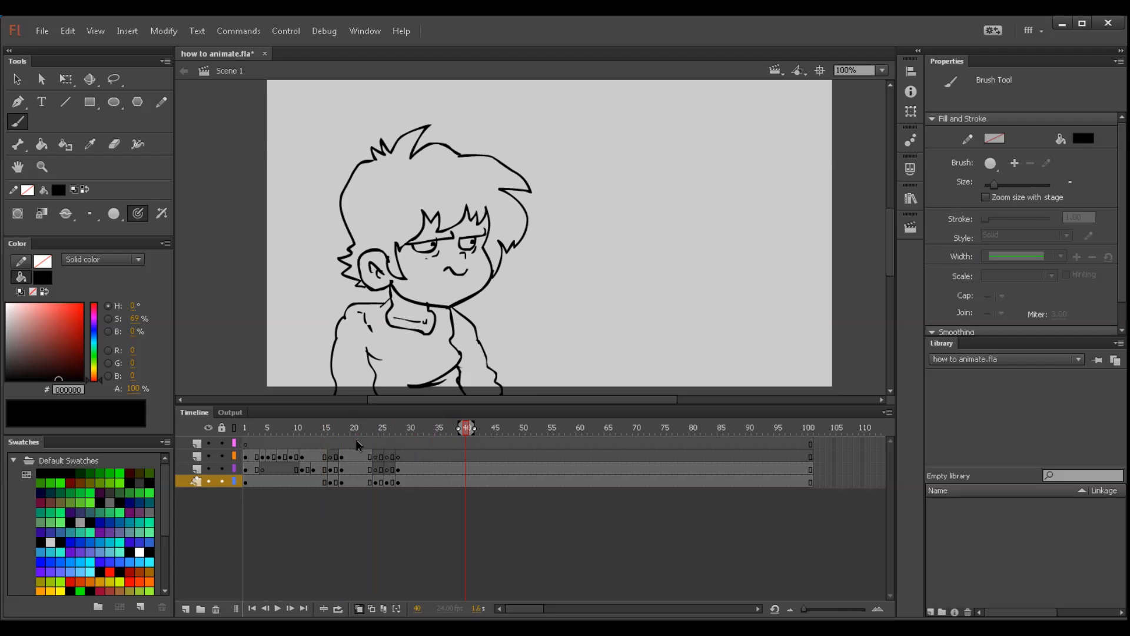
Step: Draw the sleeve fold lines near the boy's cuffs at frame 16 and undo the last stroke
drag(462, 430, 328, 428)
drag(552, 345, 550, 315)
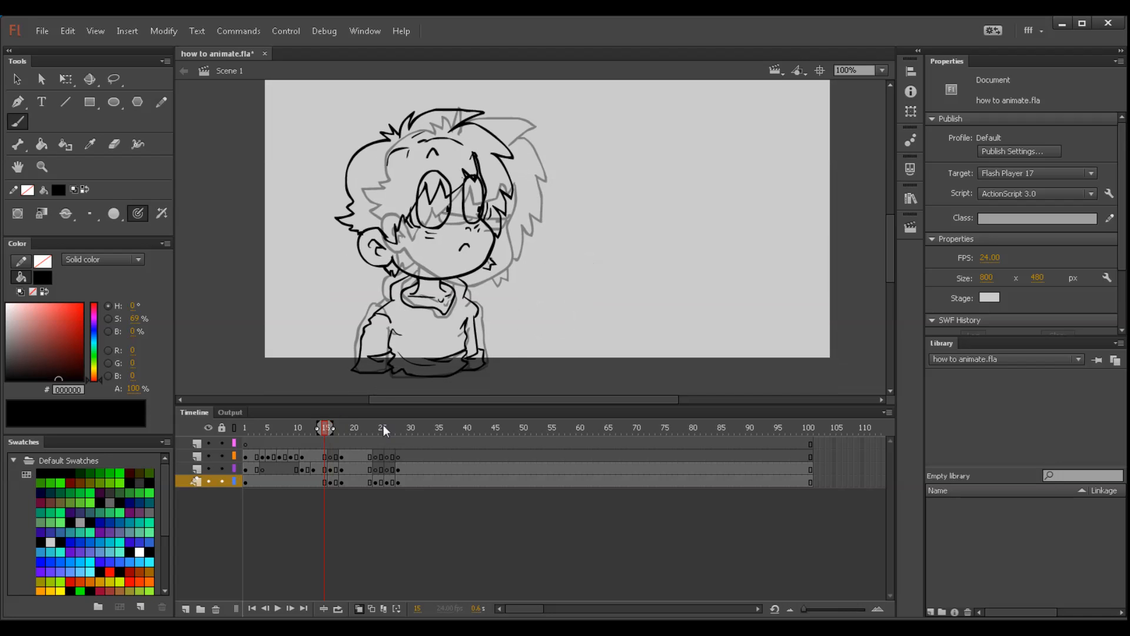
click(330, 427)
drag(365, 355, 385, 353)
mouse_move(477, 366)
mouse_down()
mouse_move(488, 361)
mouse_move(469, 355)
mouse_up()
key(ctrl+z)
Step: Draw short fold lines near the cuffs of both sleeves at frames 18 and 25
click(342, 428)
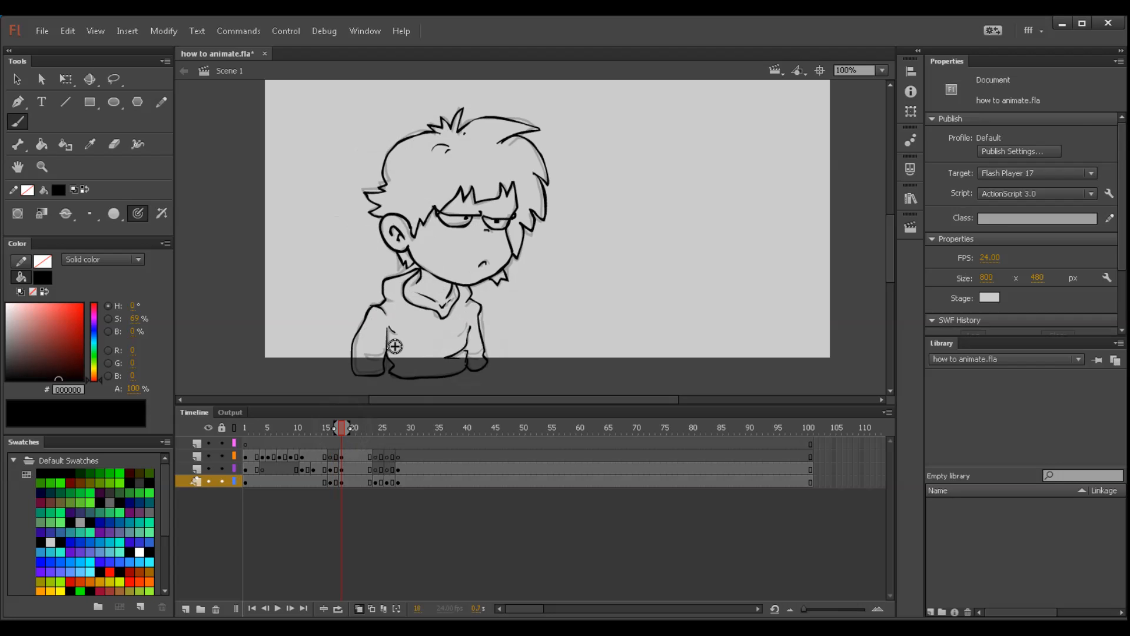
drag(365, 355, 366, 361)
drag(483, 351, 467, 350)
drag(359, 433, 381, 427)
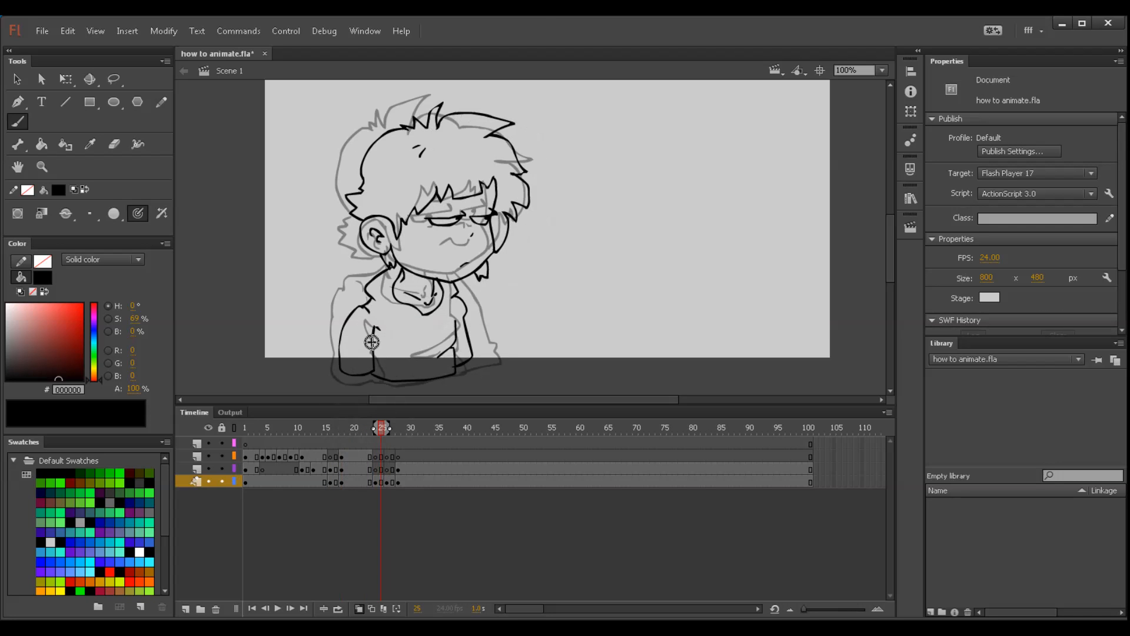
drag(356, 355, 371, 352)
drag(457, 344, 461, 352)
Step: Draw matching cuff fold lines on both sleeves at frames 27 and 28
drag(380, 438, 392, 427)
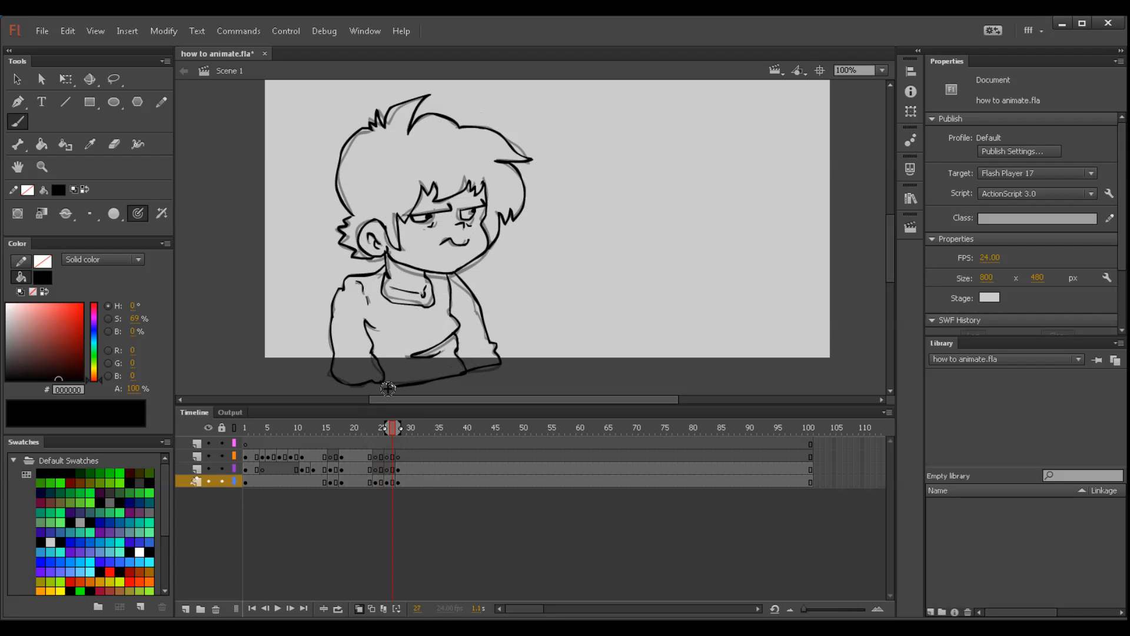
drag(355, 359, 360, 355)
drag(461, 347, 470, 354)
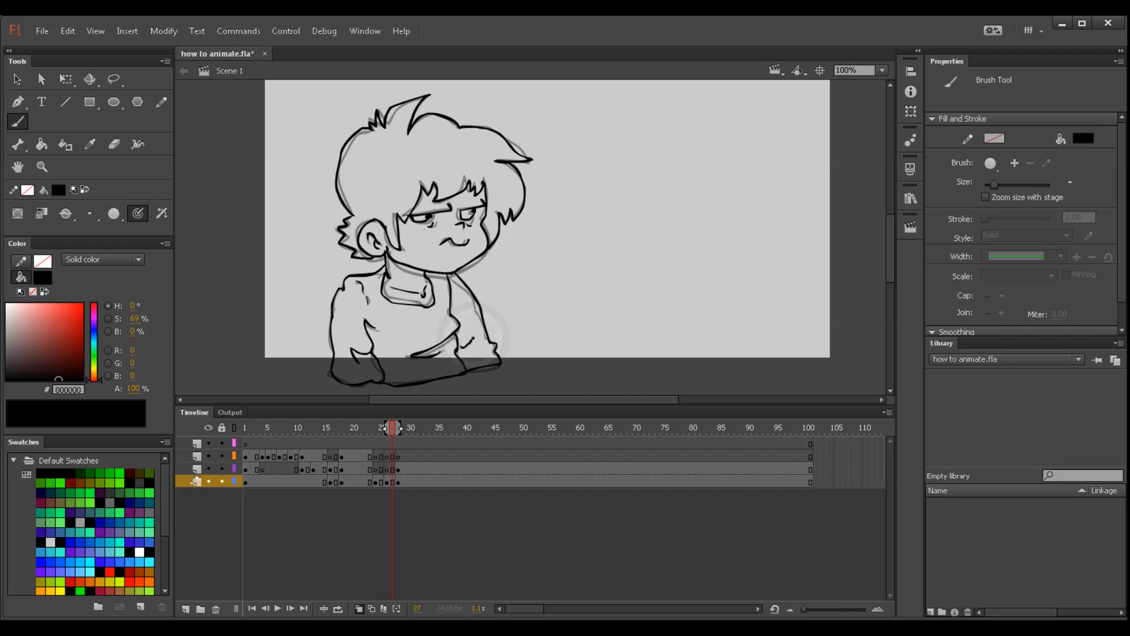
click(393, 425)
drag(392, 425, 398, 425)
drag(371, 354, 352, 352)
drag(462, 346, 477, 339)
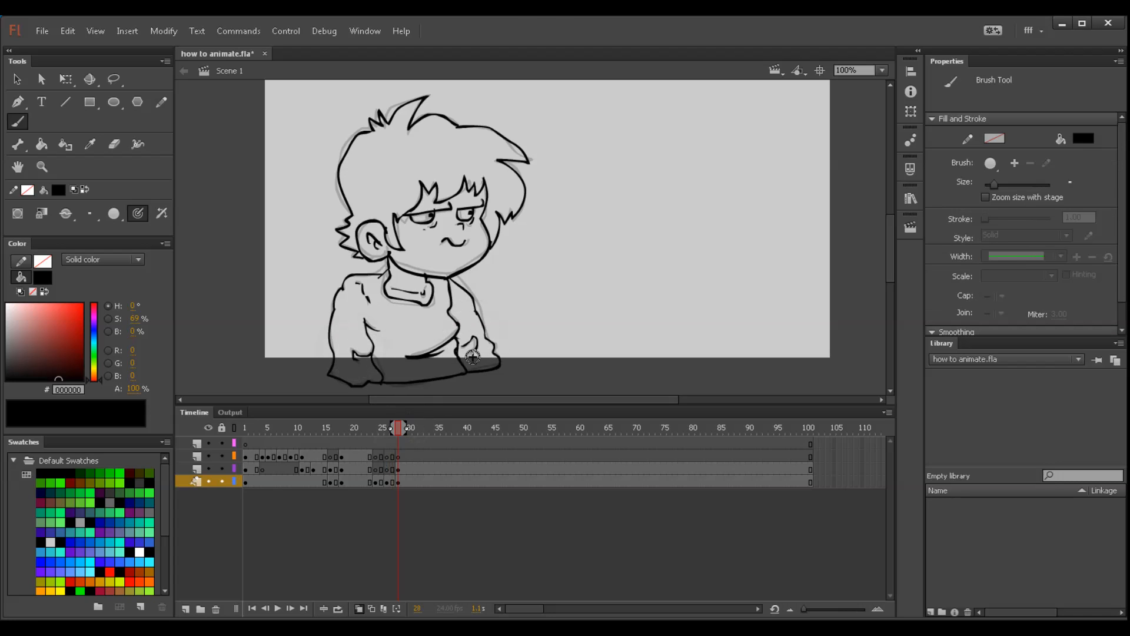
Step: Replay the animation from frame 1 to check how the sleeve folds carry through the head turn
mouse_move(395, 426)
mouse_down()
mouse_move(413, 427)
mouse_move(378, 425)
mouse_move(426, 423)
mouse_move(237, 438)
mouse_move(425, 442)
mouse_up()
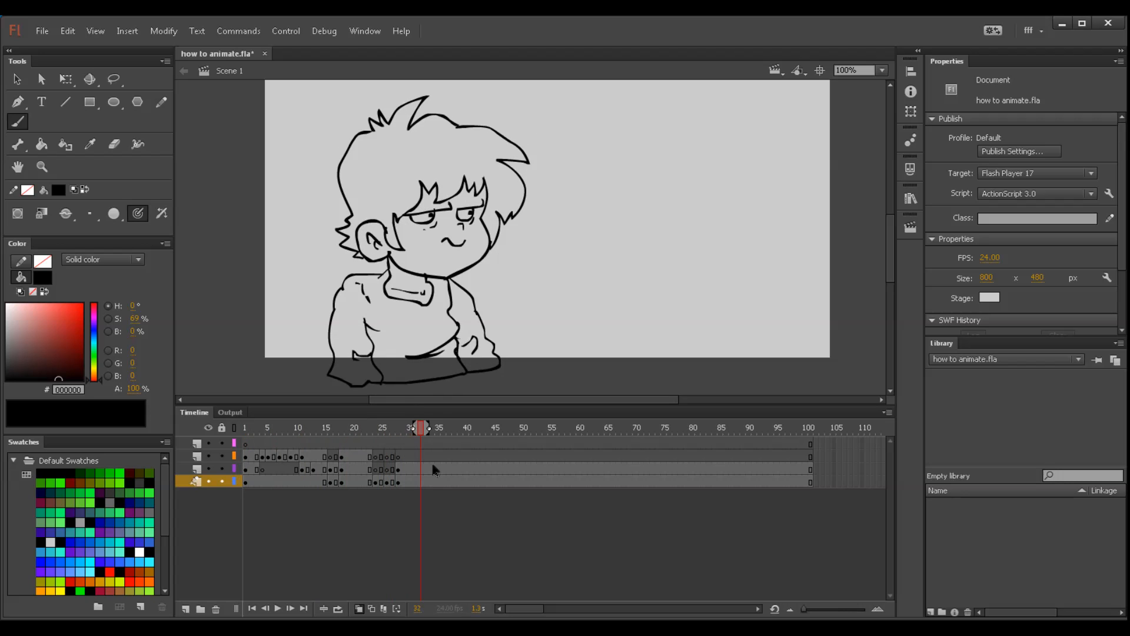
scroll(890, 272, up, 1)
scroll(890, 273, up, 1)
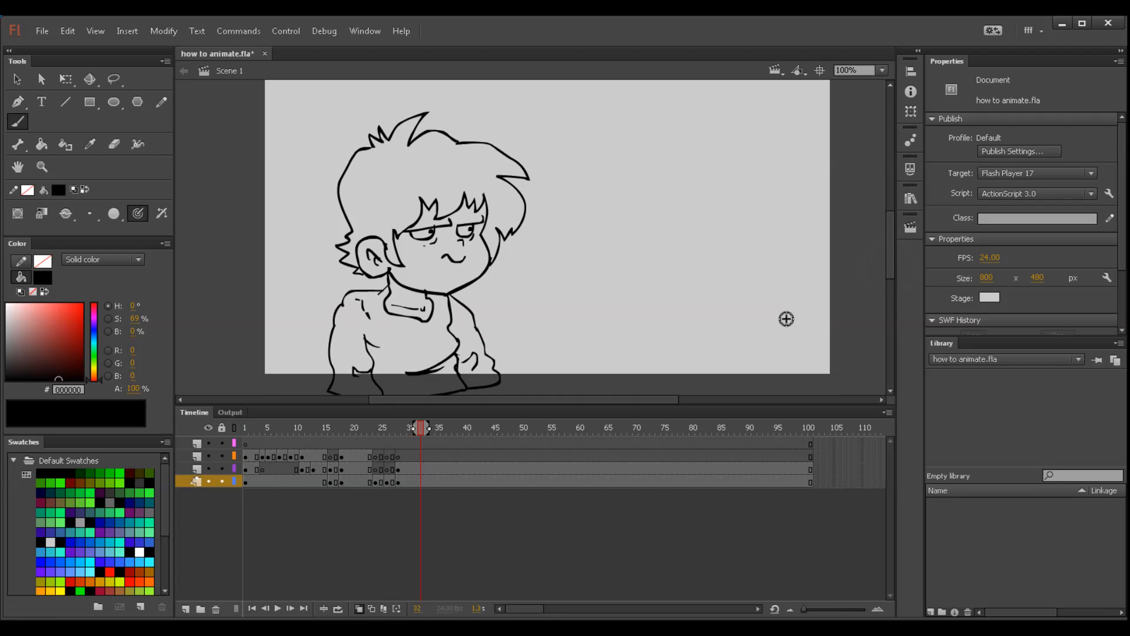
click(844, 299)
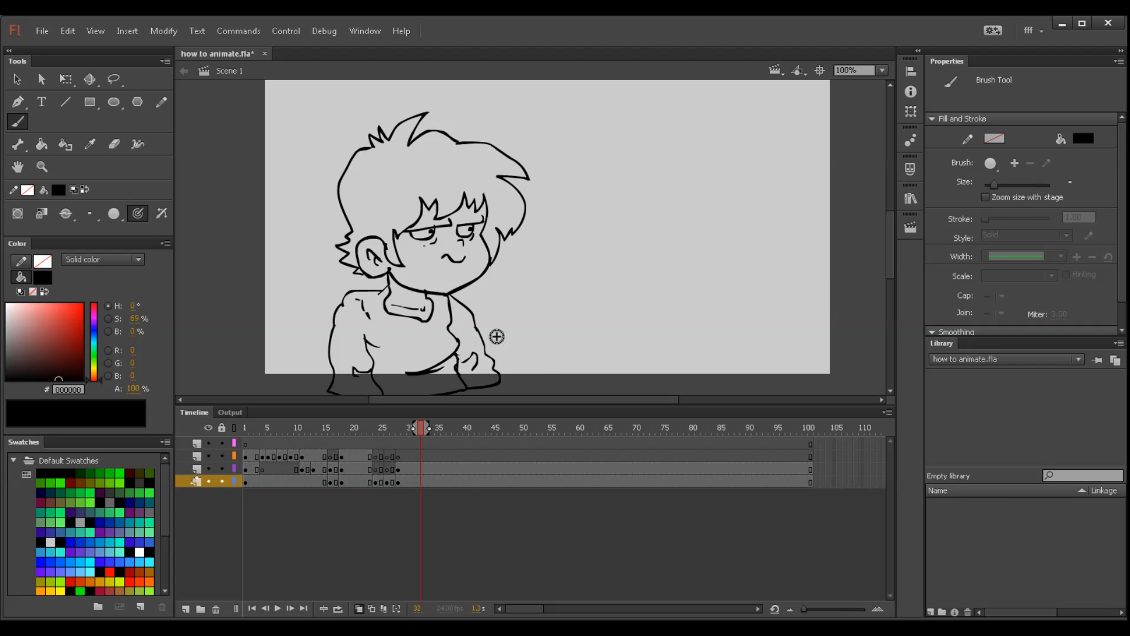
drag(422, 434, 198, 429)
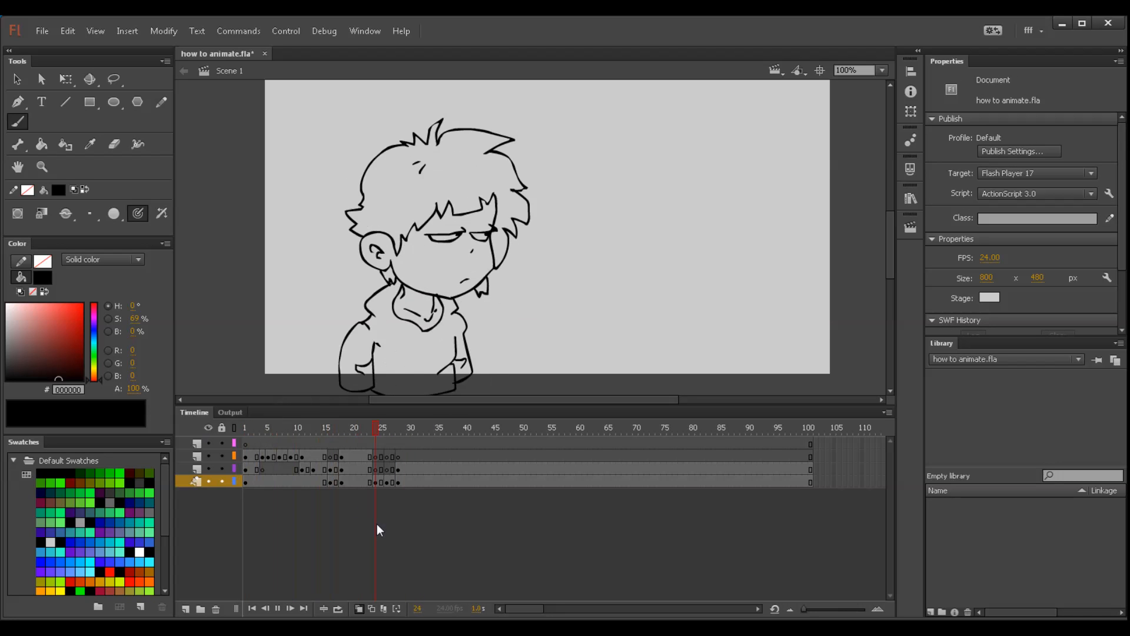
key(Return)
drag(440, 430, 246, 429)
drag(628, 298, 632, 298)
key(Return)
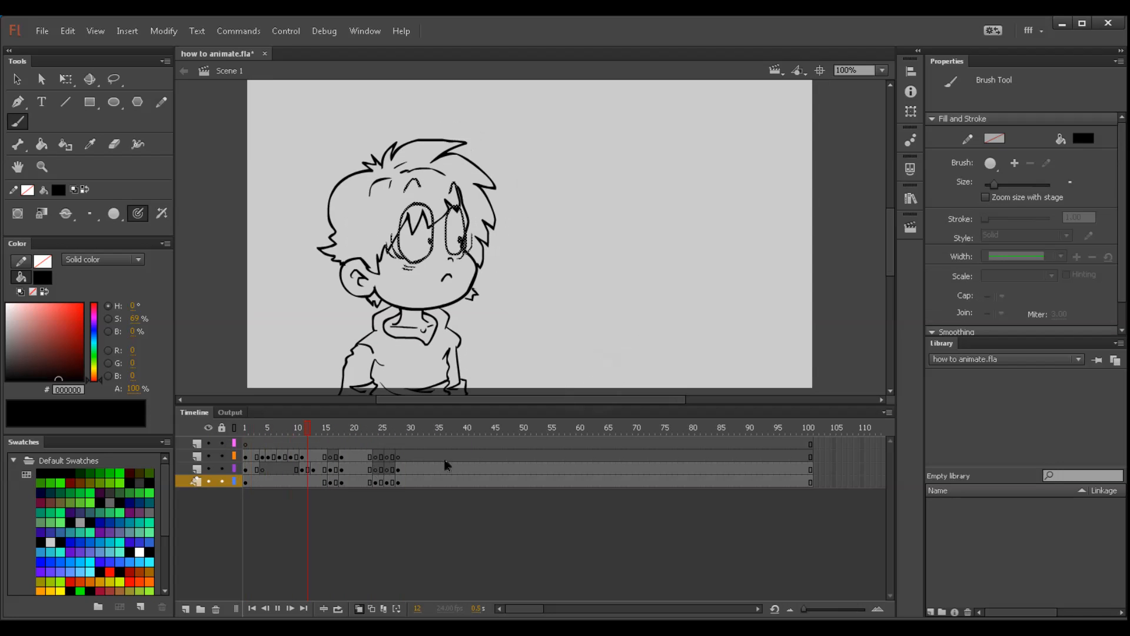
mouse_move(447, 431)
mouse_down()
mouse_move(359, 435)
mouse_move(432, 440)
mouse_up()
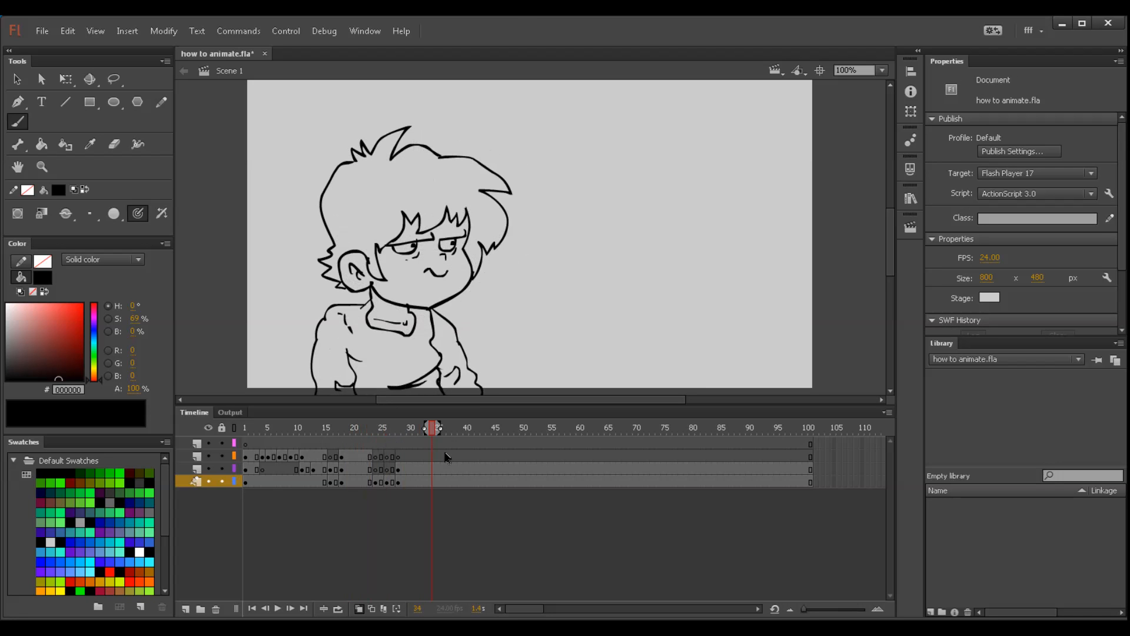
Step: Add a keyframe at frame 28 on the topmost layer and flip between the drawings at frames 27 and 28
click(395, 441)
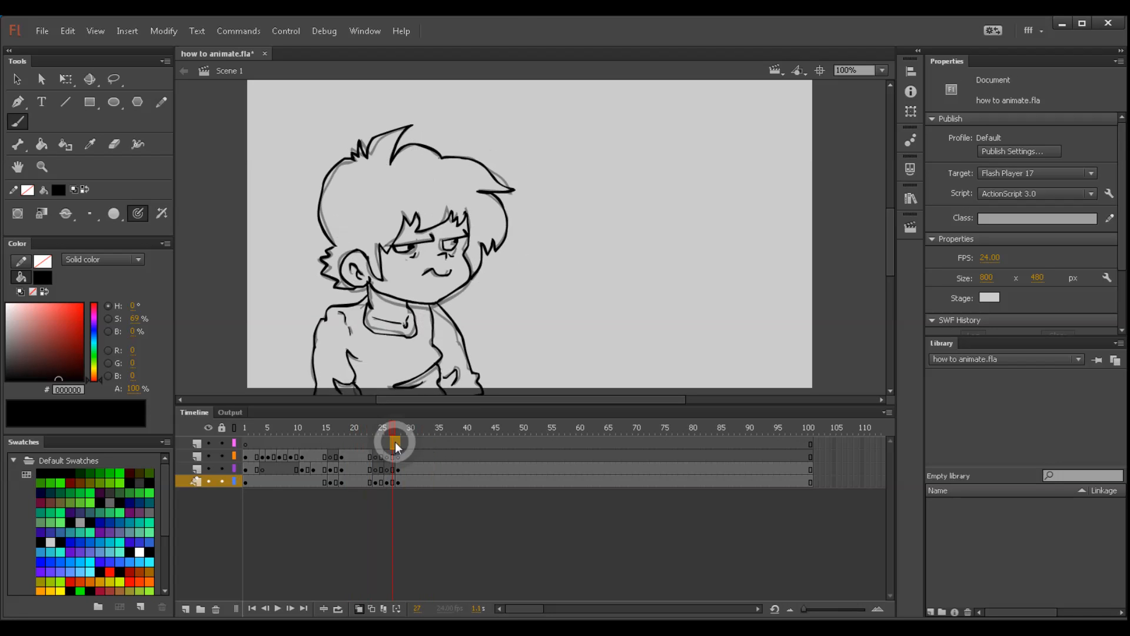
key(period)
key(period)
click(408, 505)
key(comma)
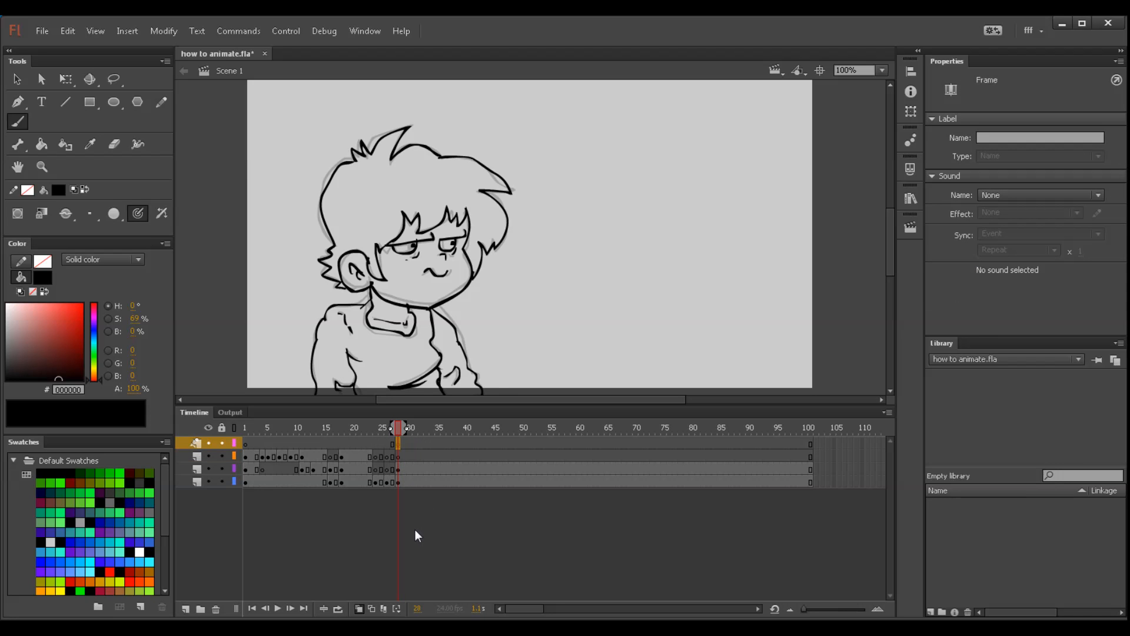
drag(398, 427, 391, 428)
key(period)
key(period)
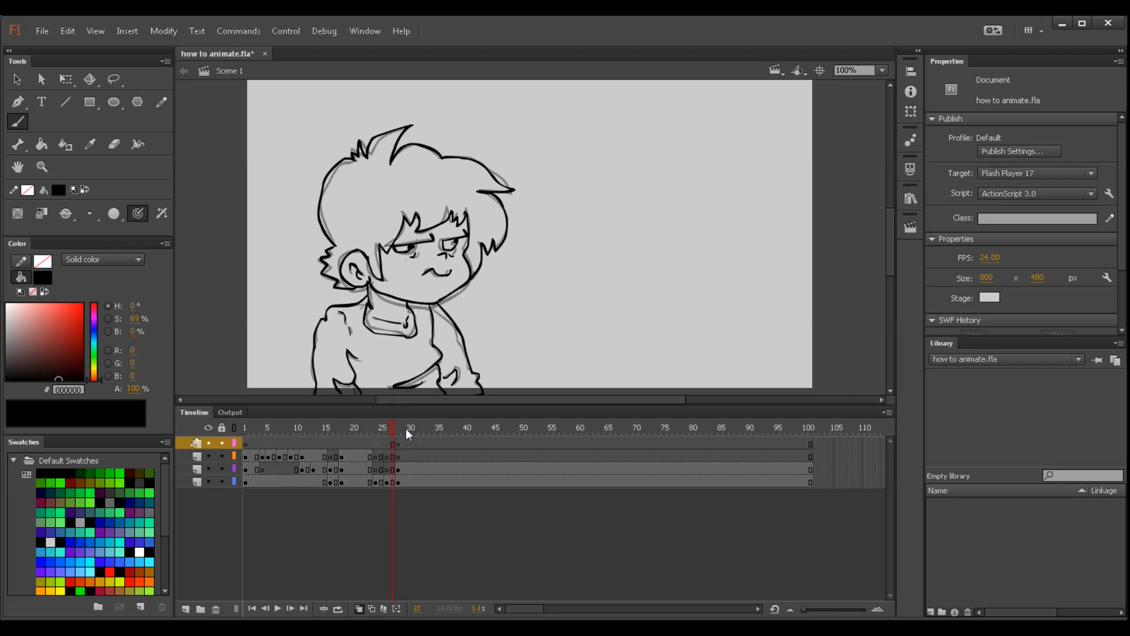